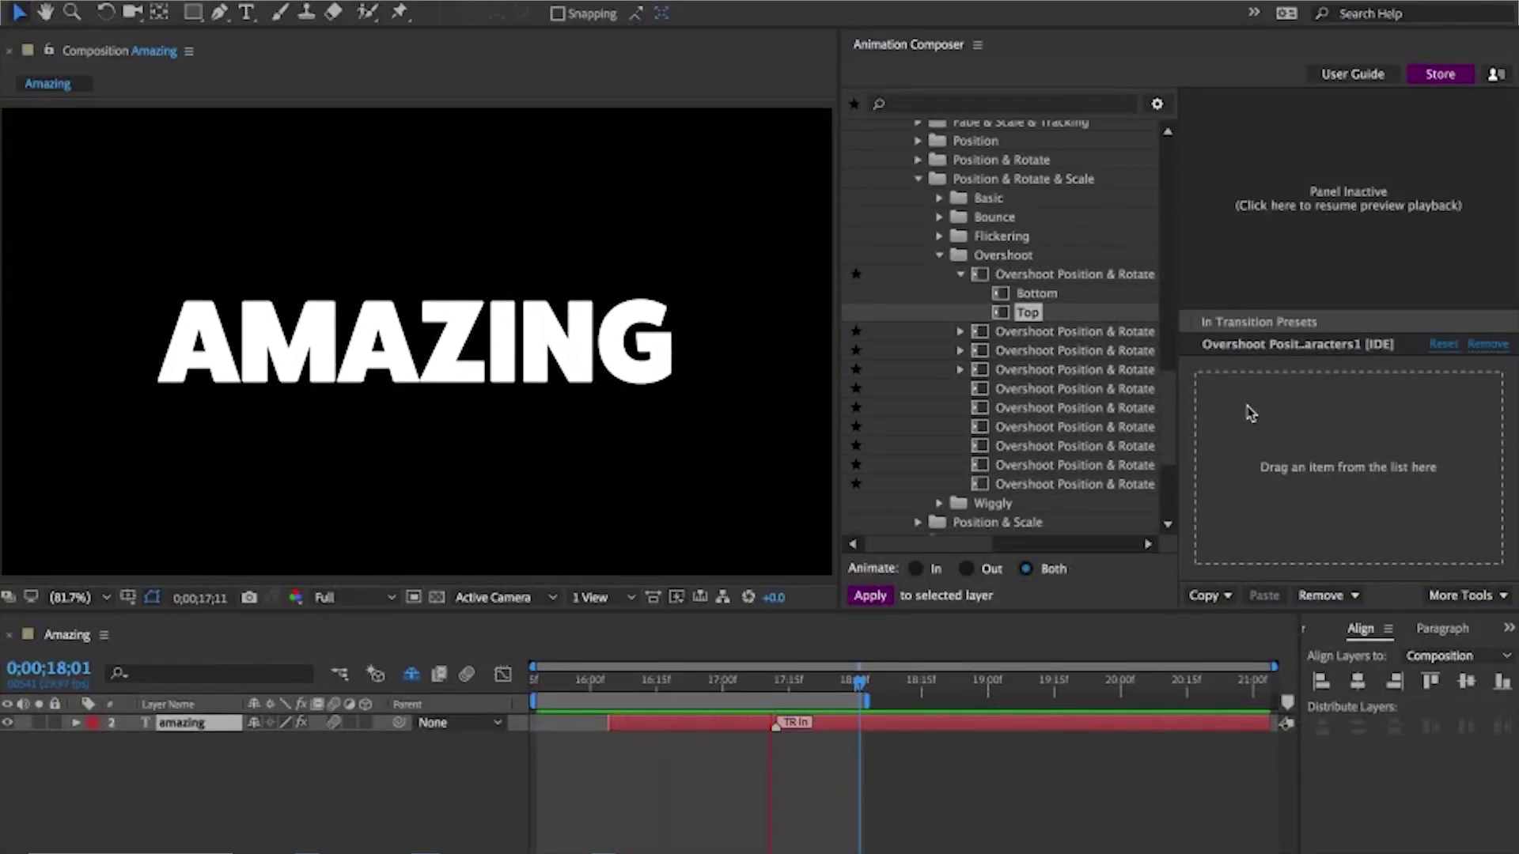
Turn on Reversed Order in the AMAZING title's AC IN Controls, checking at 16;17, and preview it.
key(space)
drag(775, 682, 664, 682)
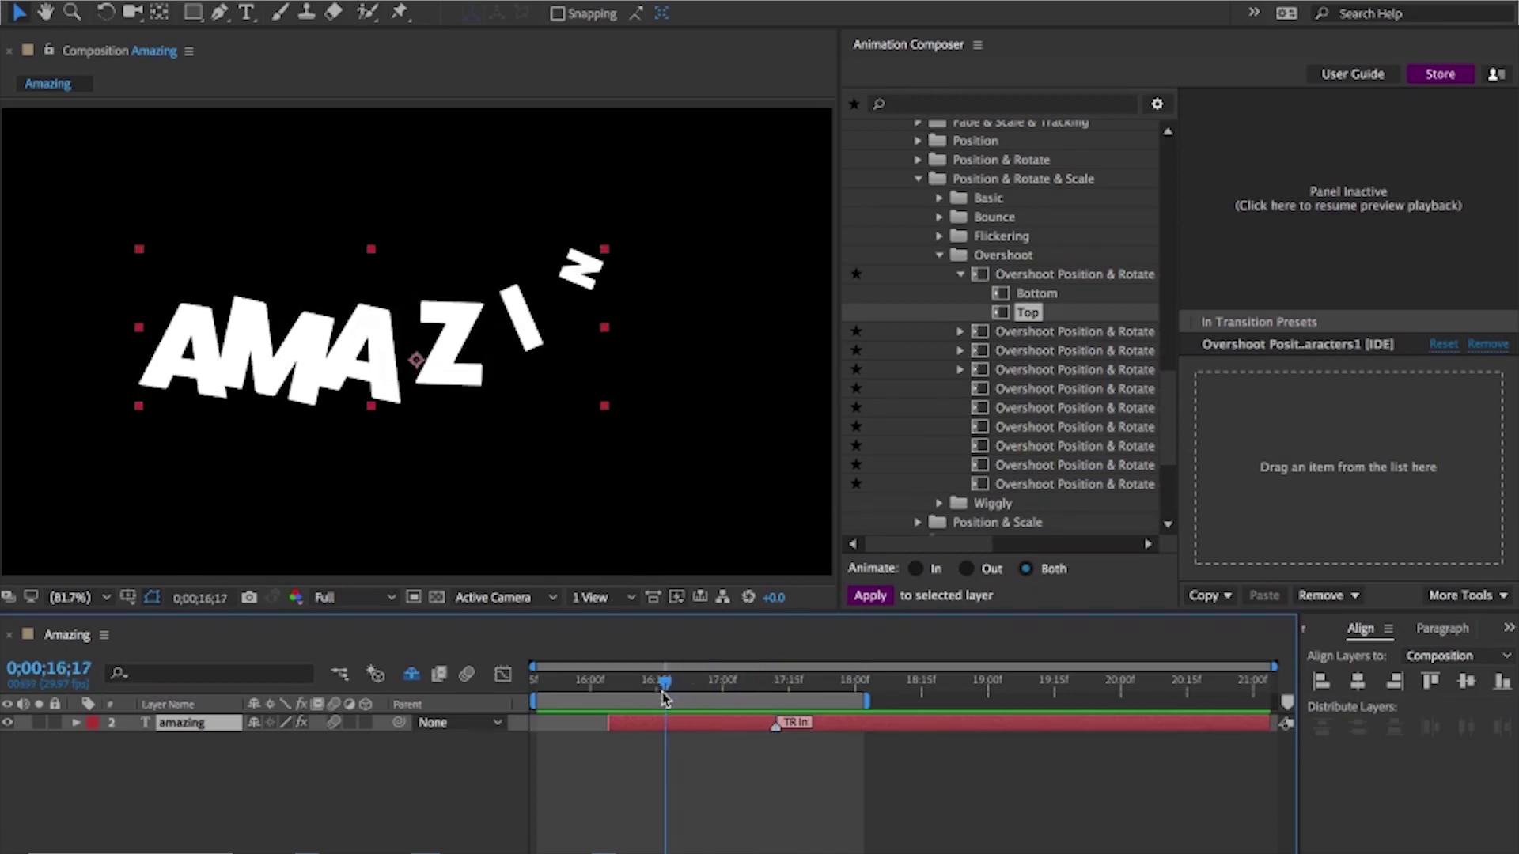
key(F3)
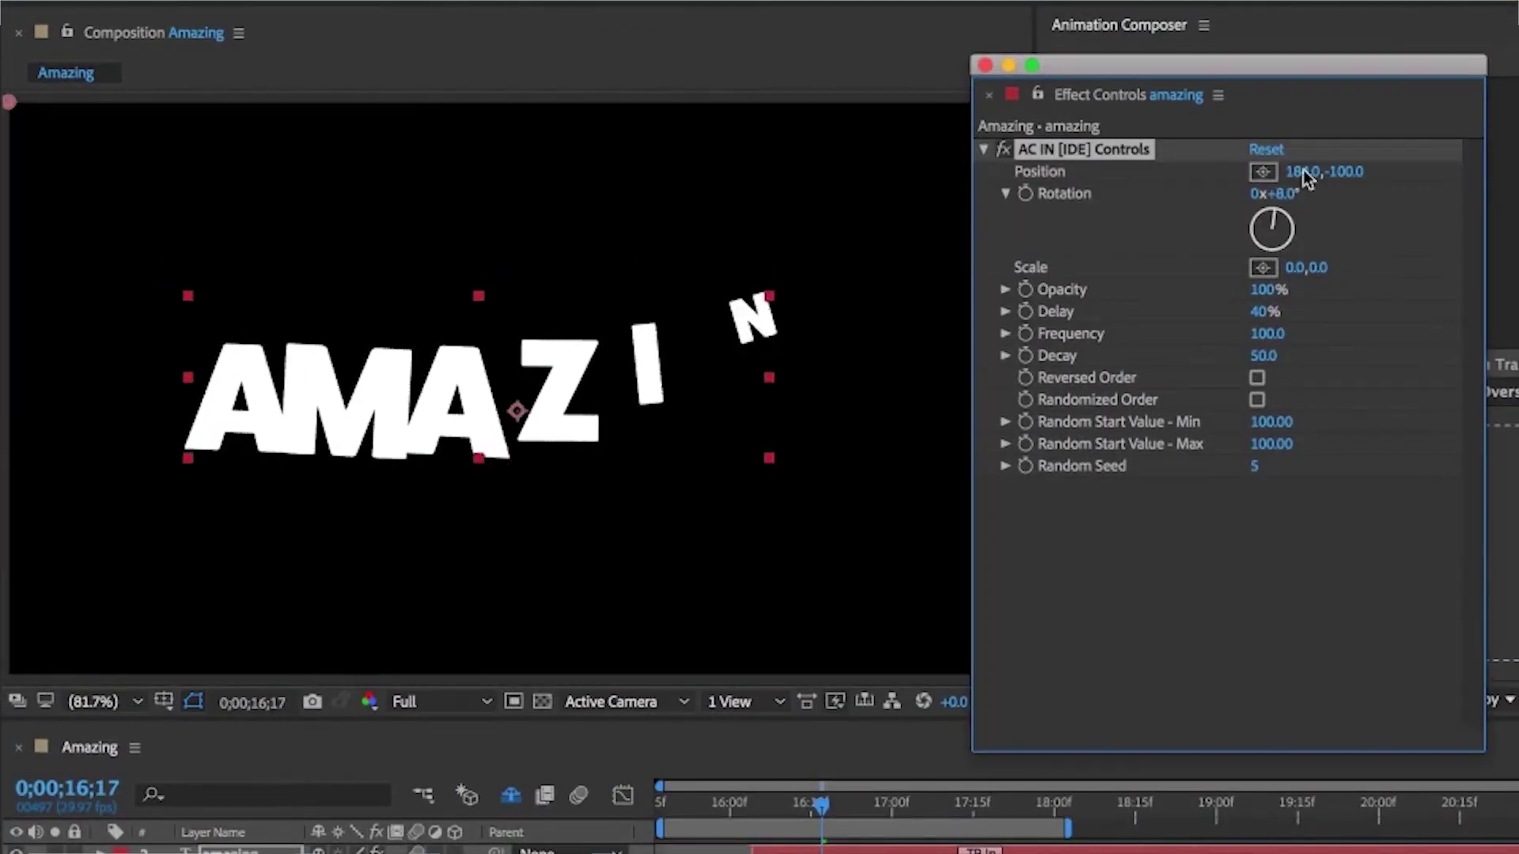
click(1256, 378)
click(984, 65)
key(space)
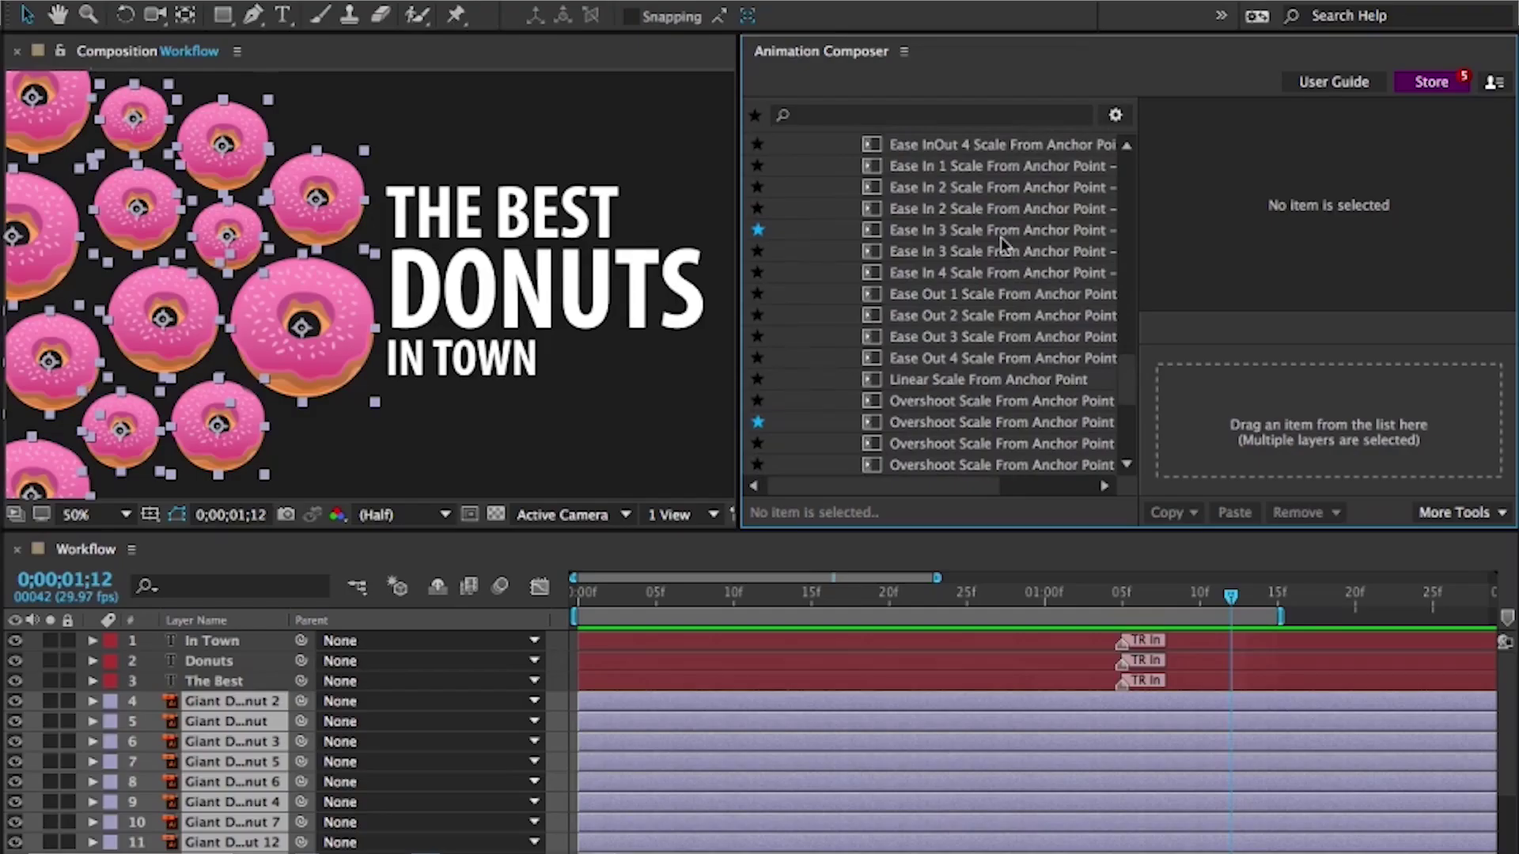
Apply Ease In 3 Scale From Anchor Point as the donuts' in transition and preview it.
click(999, 234)
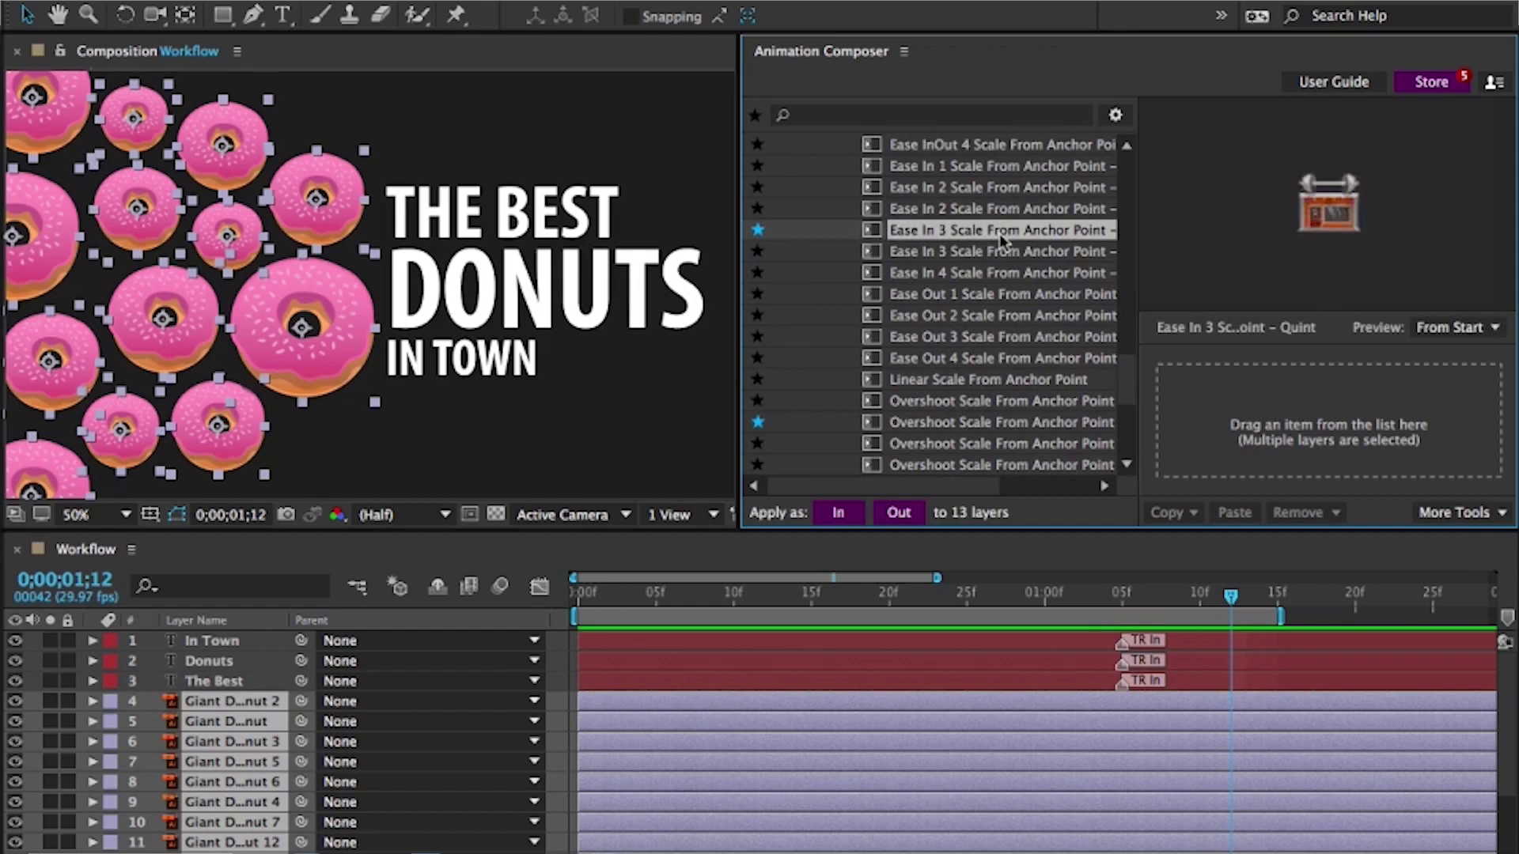
drag(999, 234, 1188, 381)
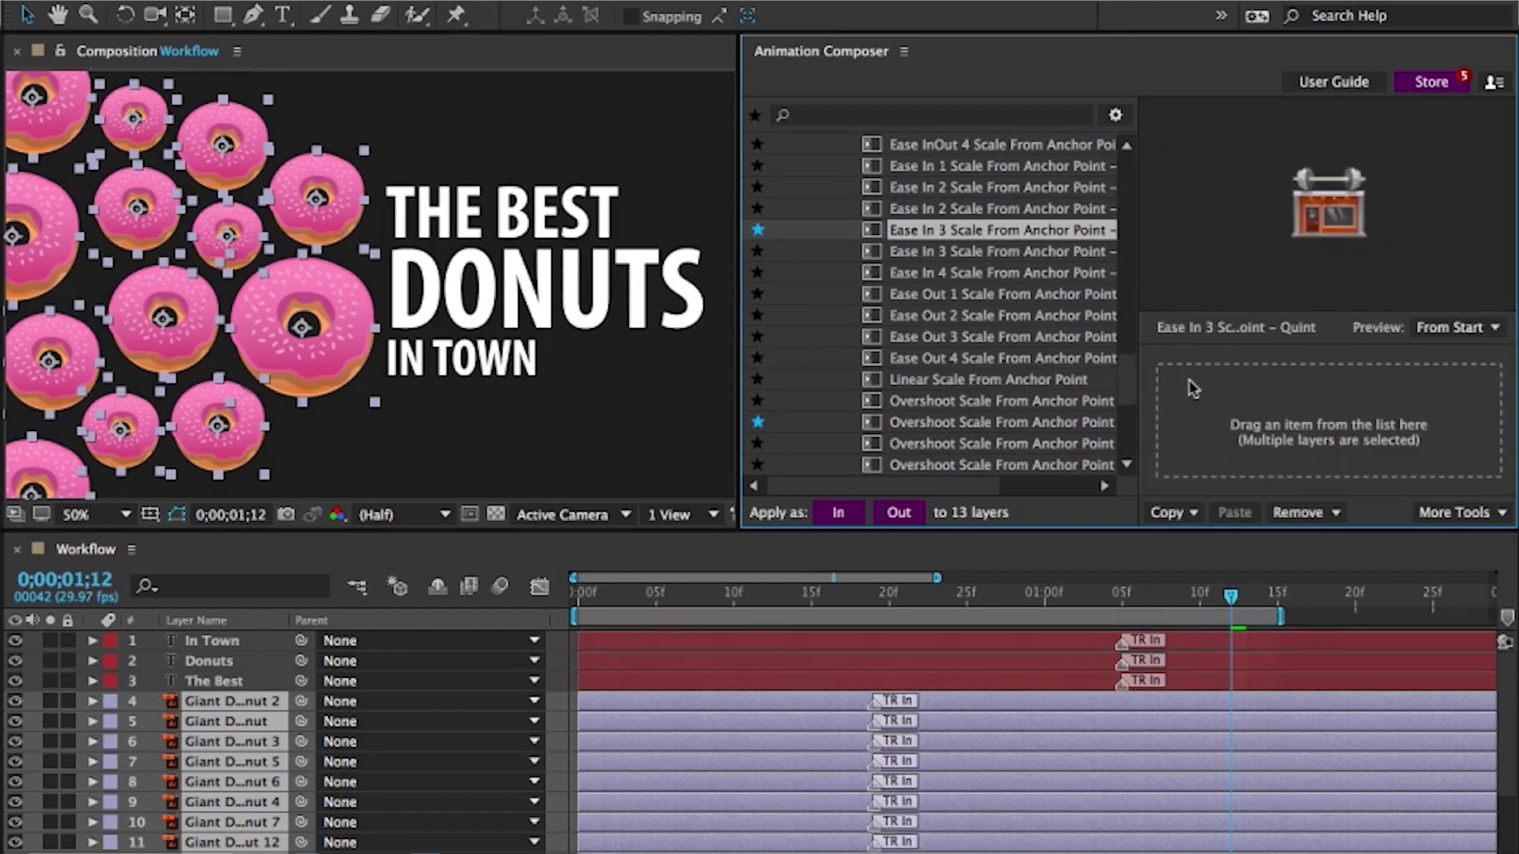
click(1103, 380)
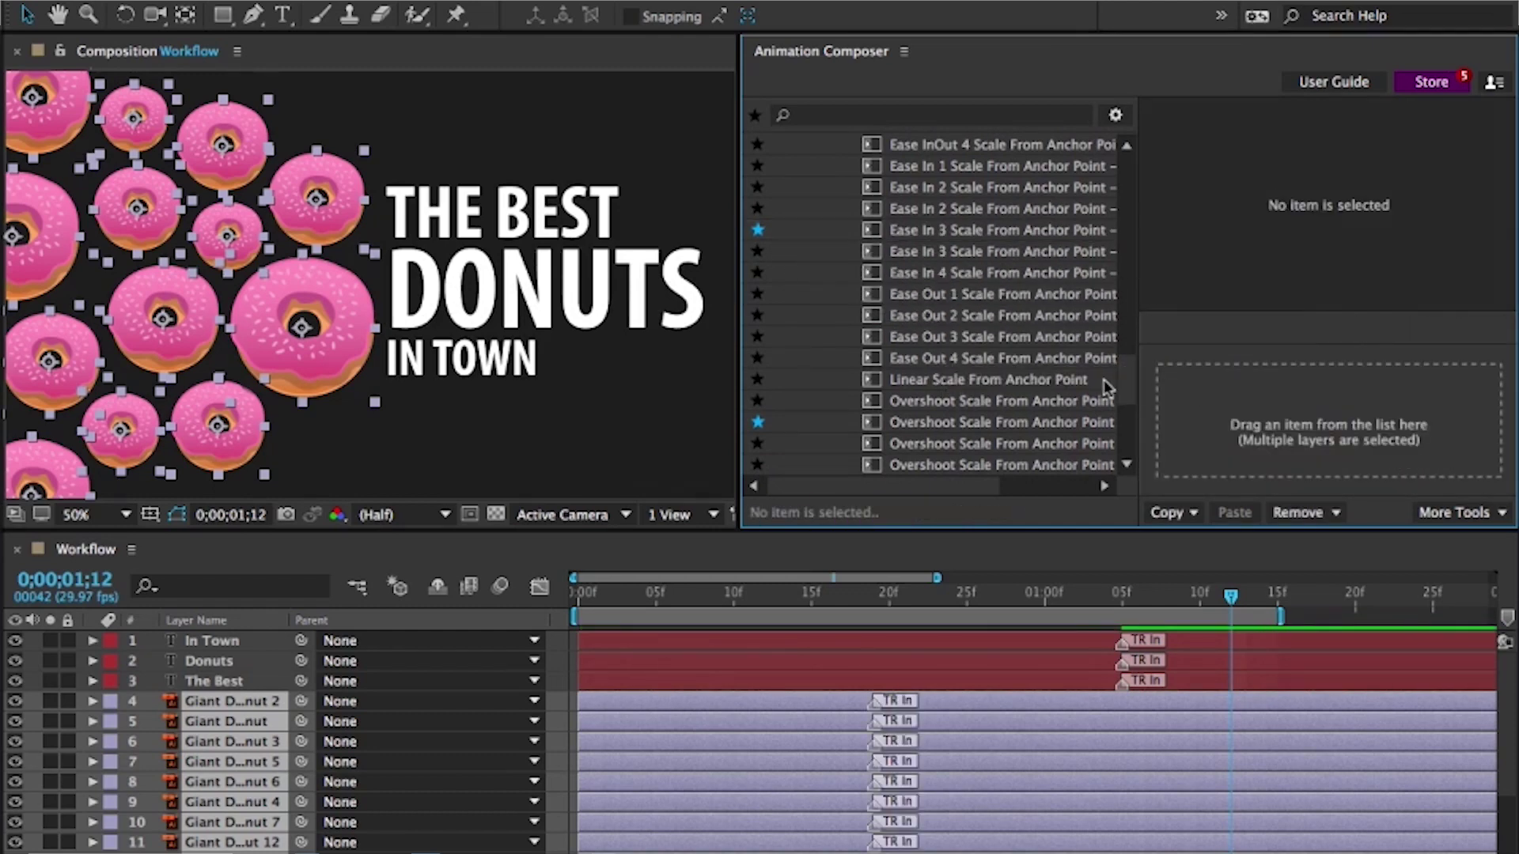
key(space)
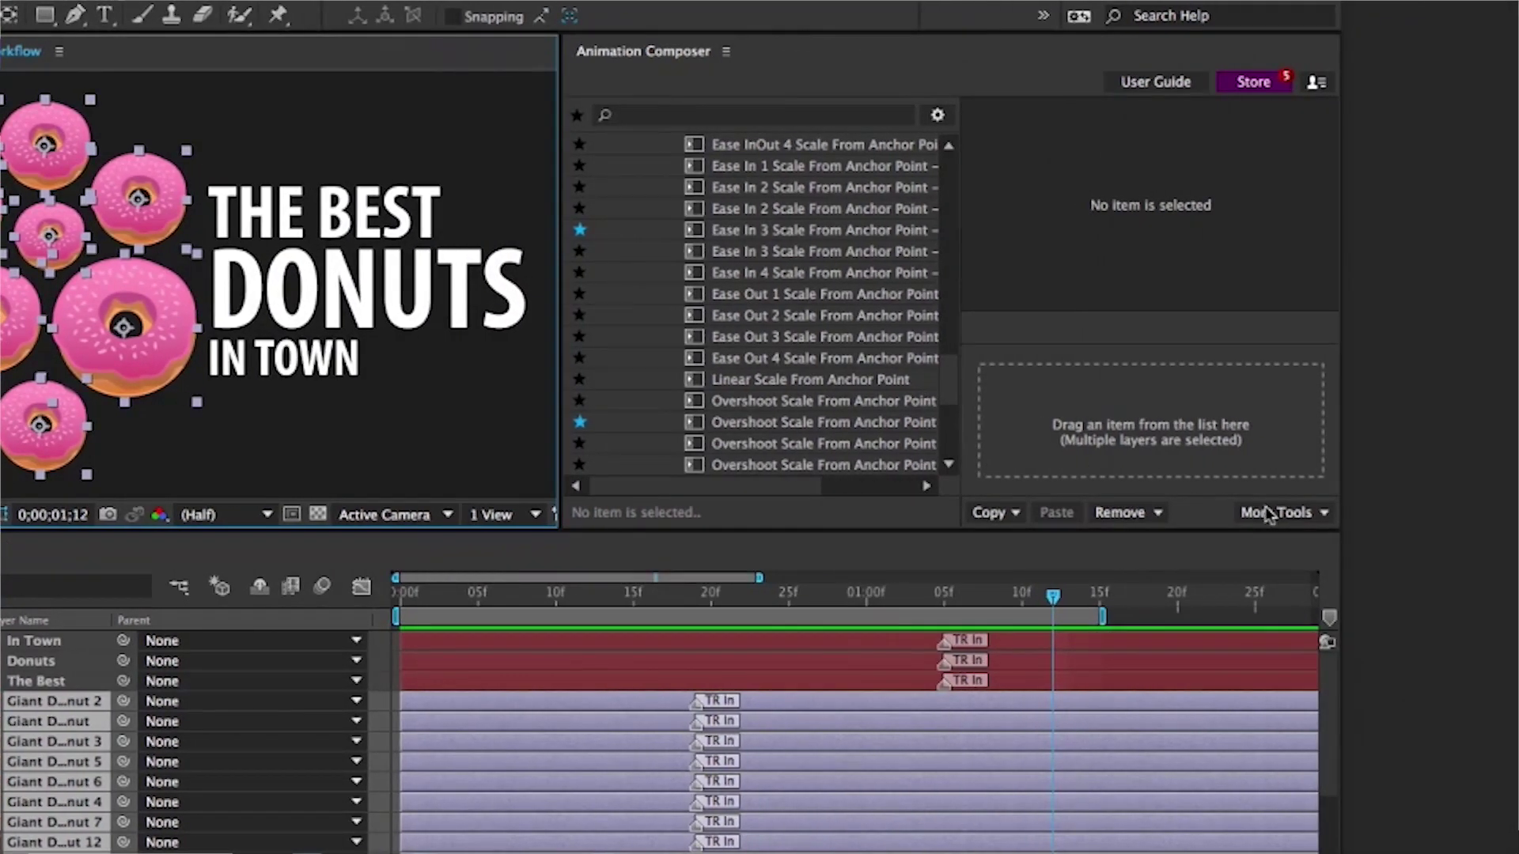
click(1269, 515)
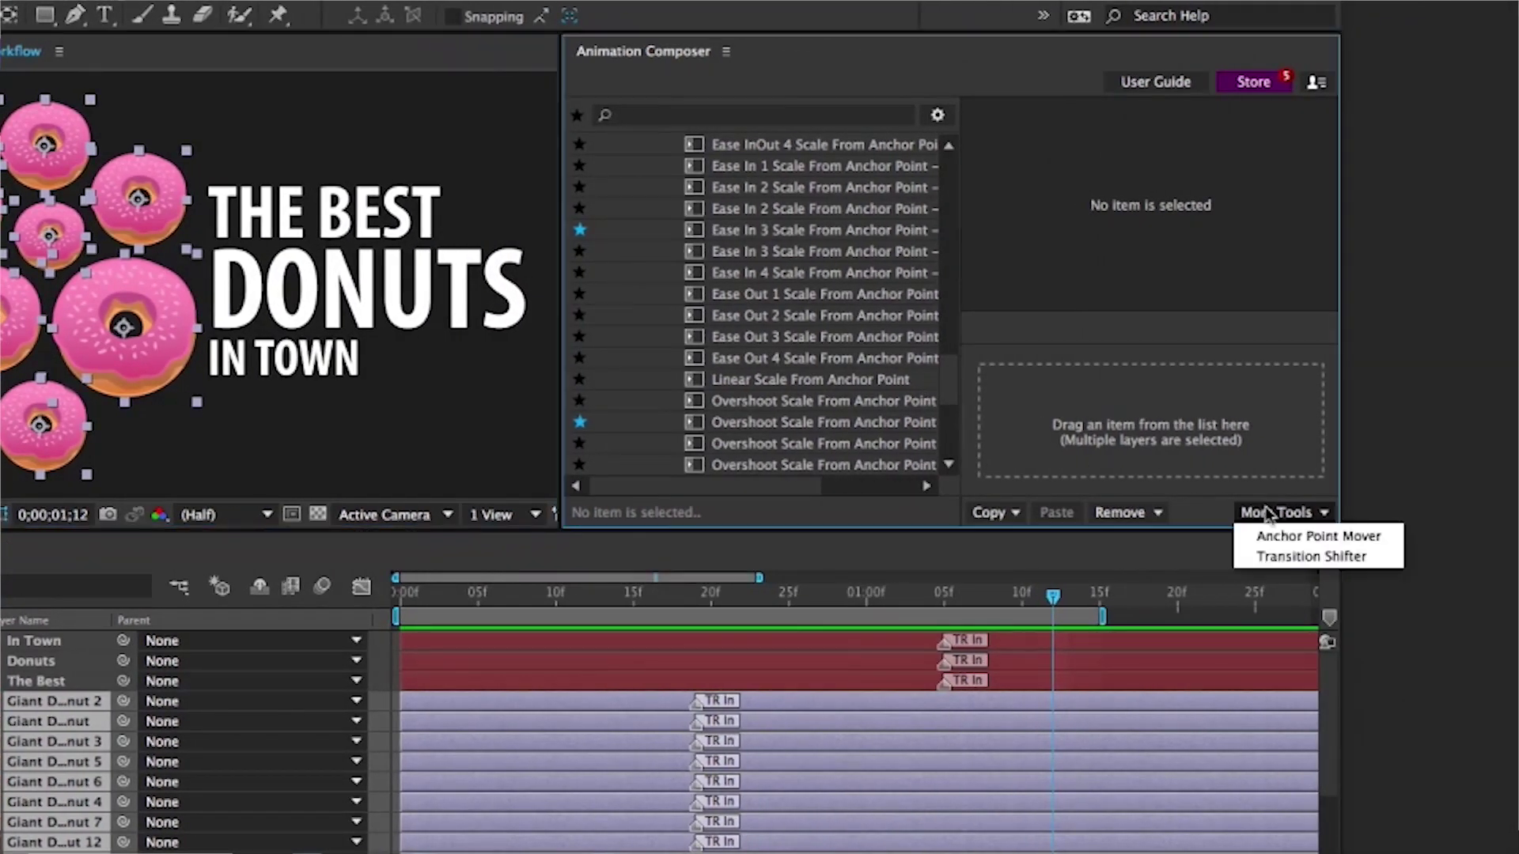
Open Transition Shifter, then scroll the VideoHive page down to the preset examples.
click(1269, 556)
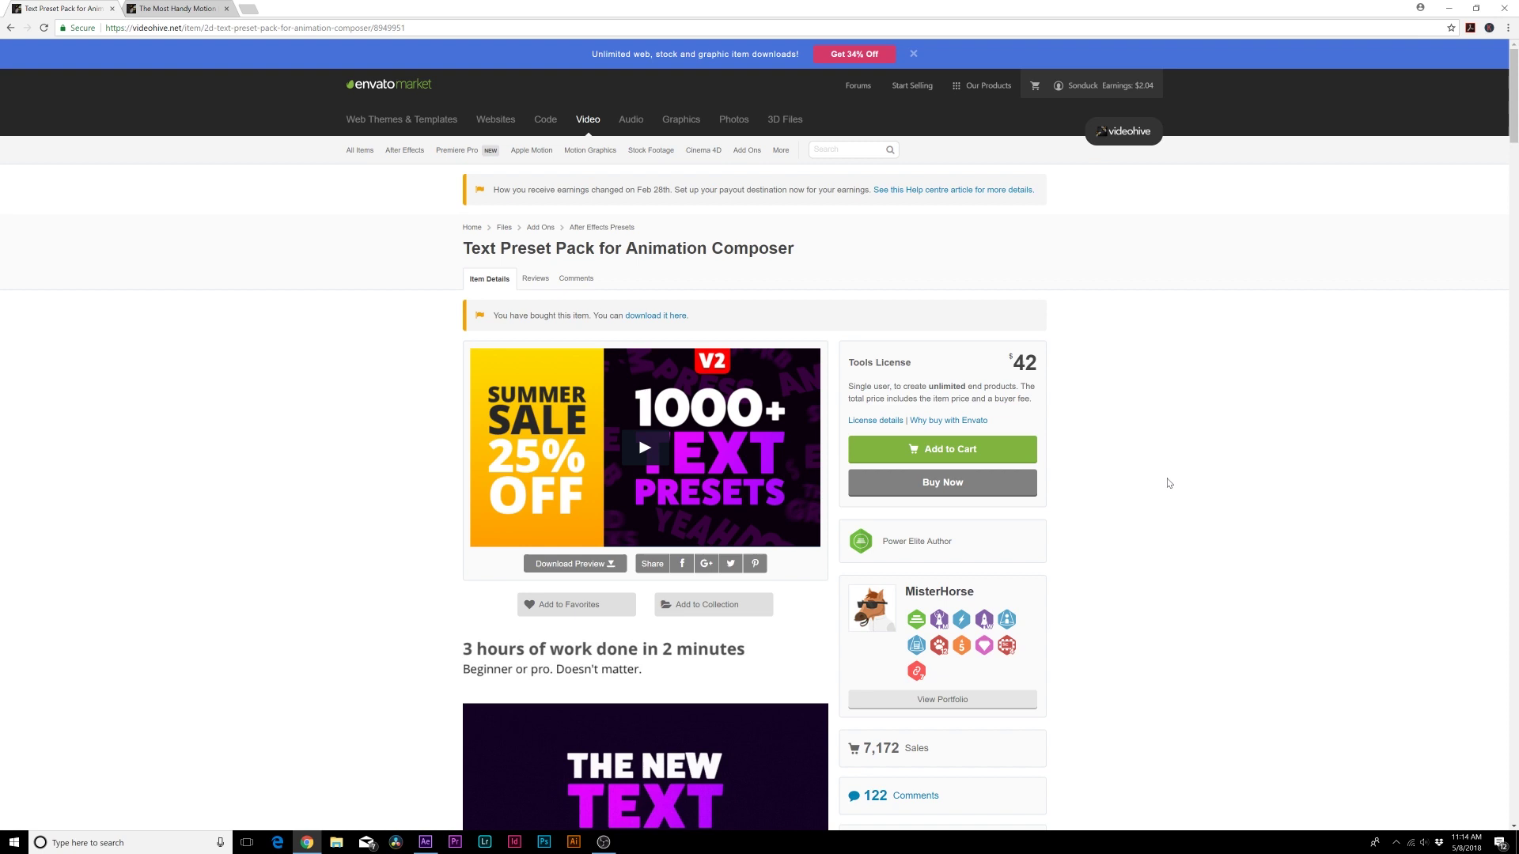
scroll(1179, 488, down, 15)
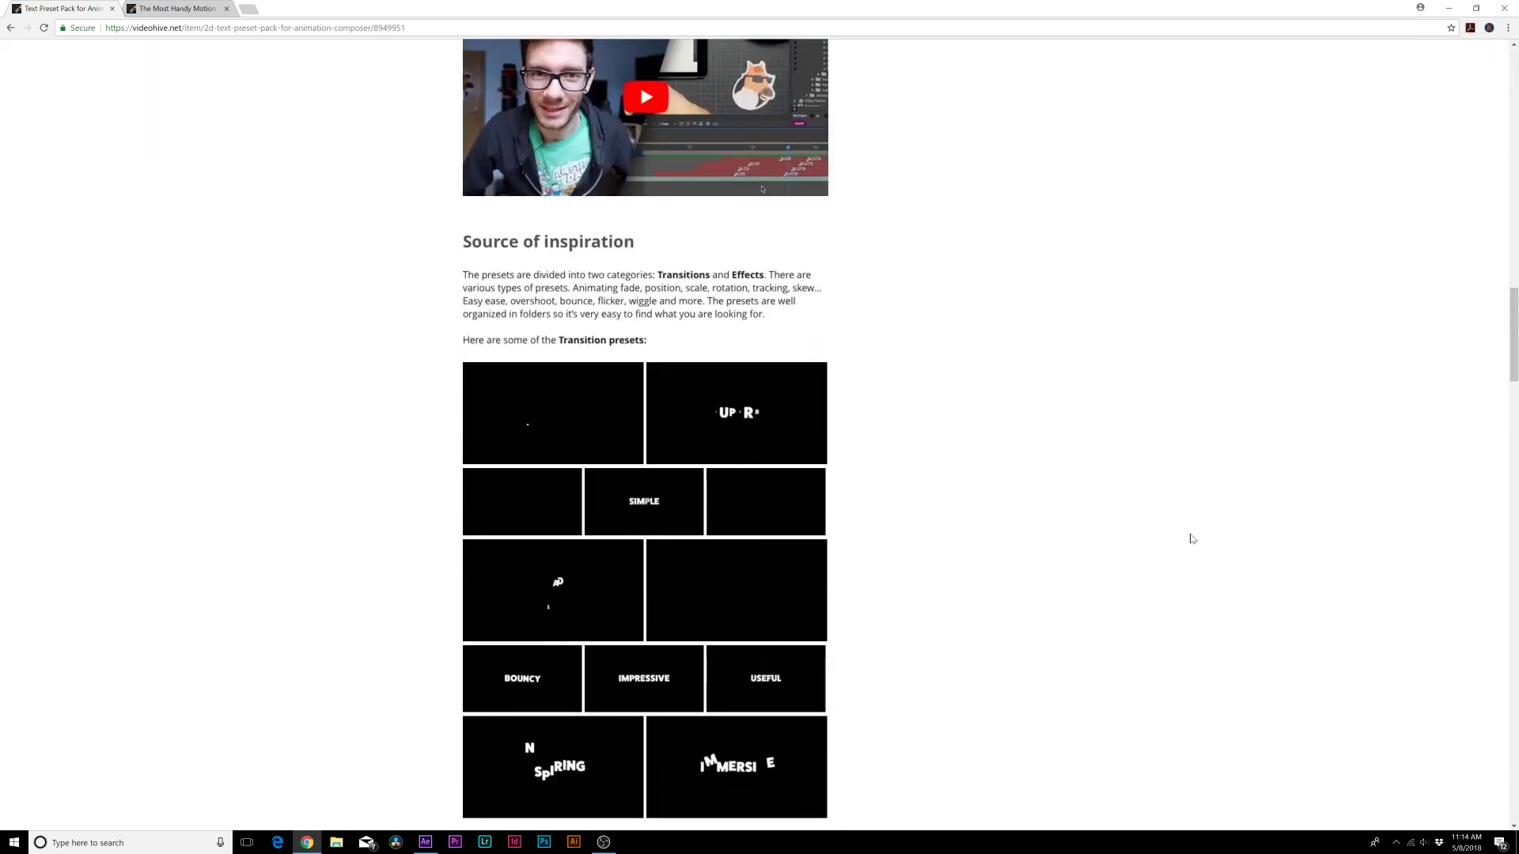
scroll(1037, 502, down, 3)
scroll(1044, 490, down, 5)
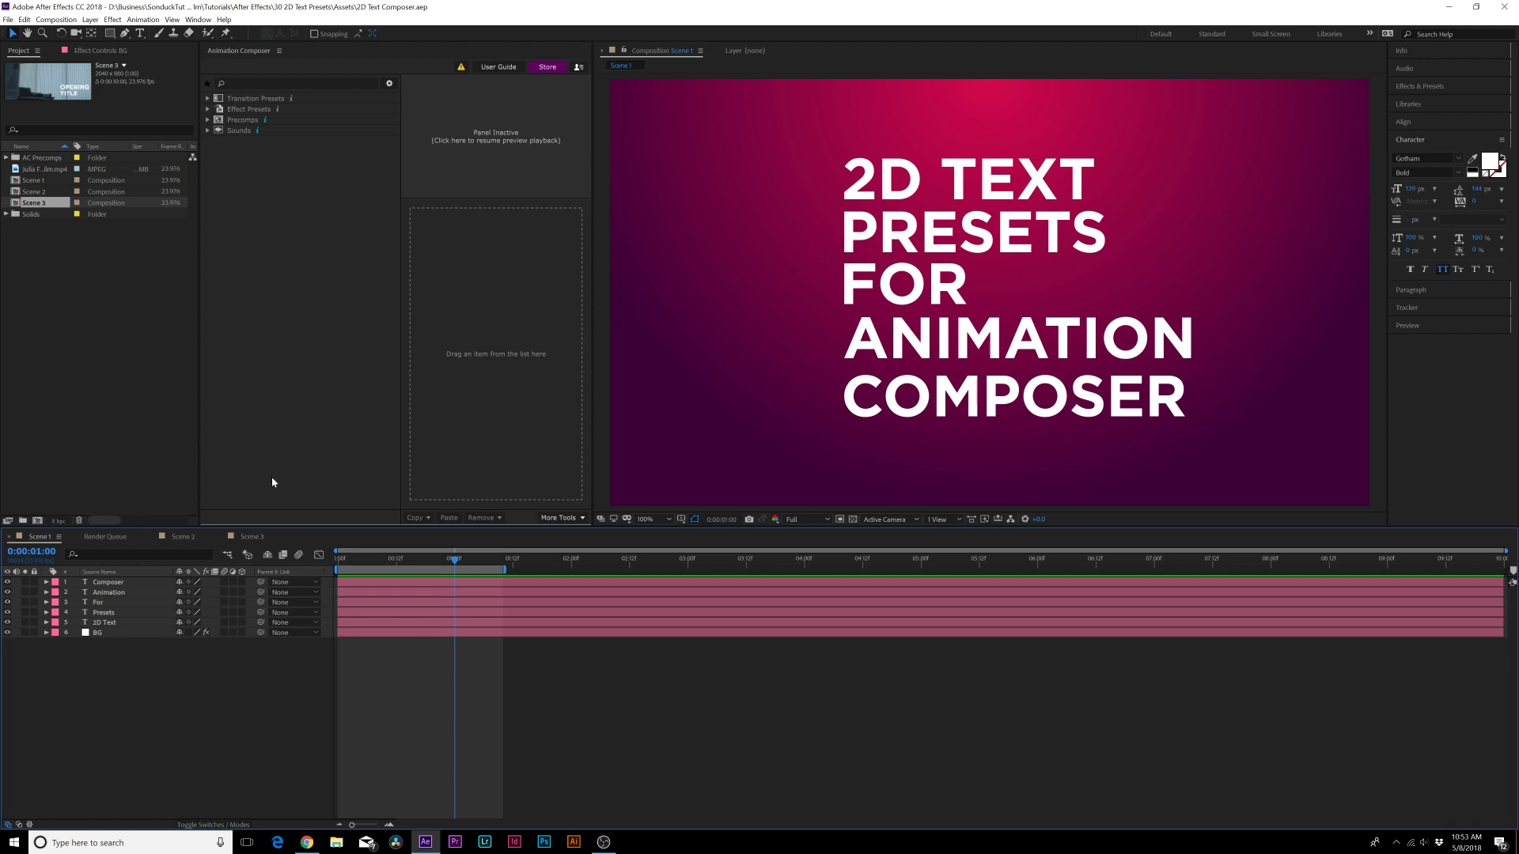
drag(188, 536, 103, 538)
click(174, 536)
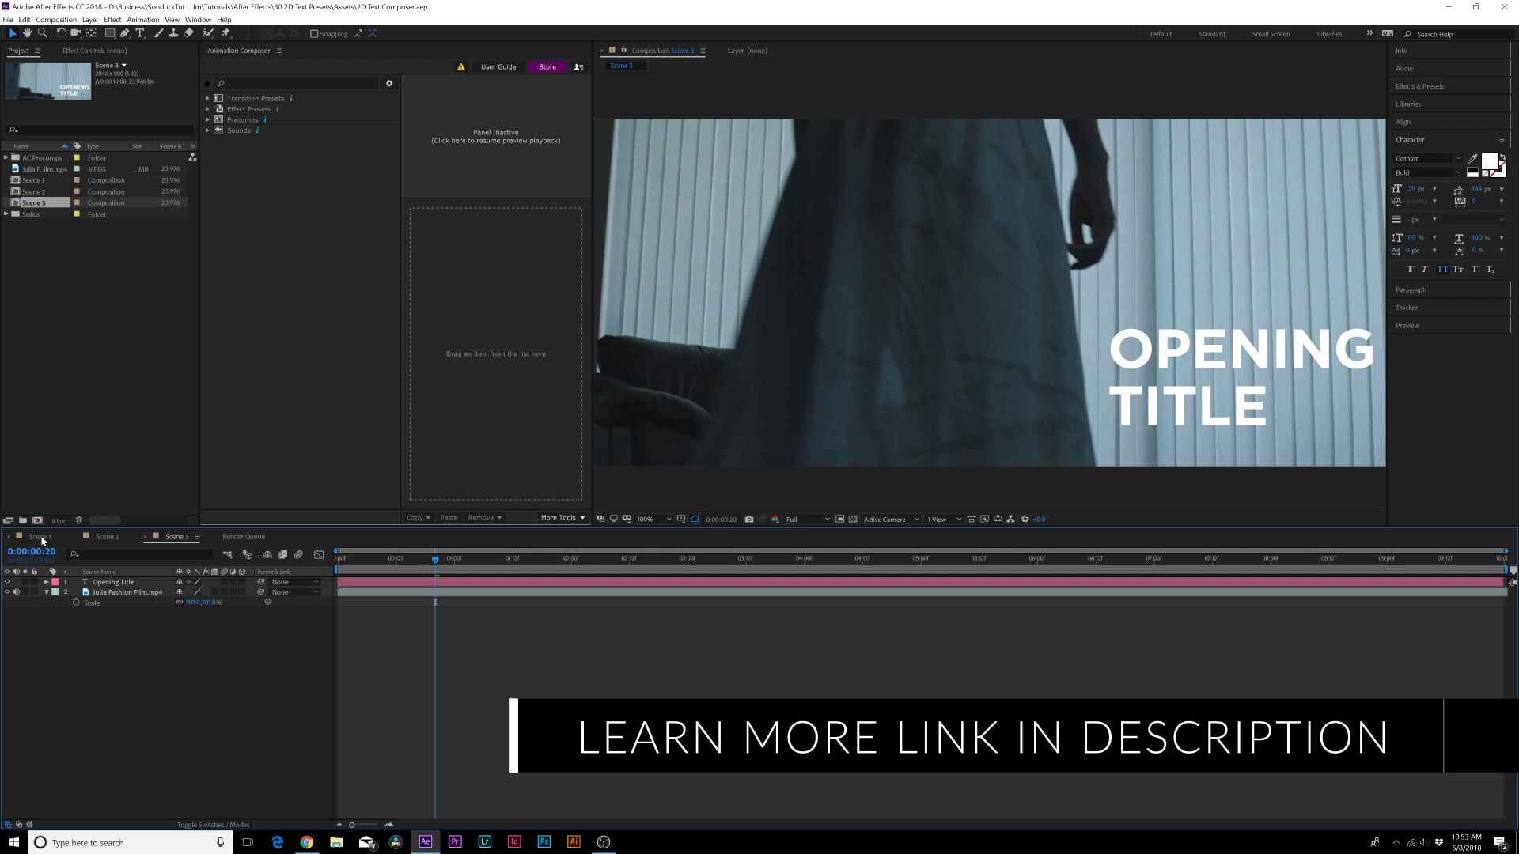
click(40, 537)
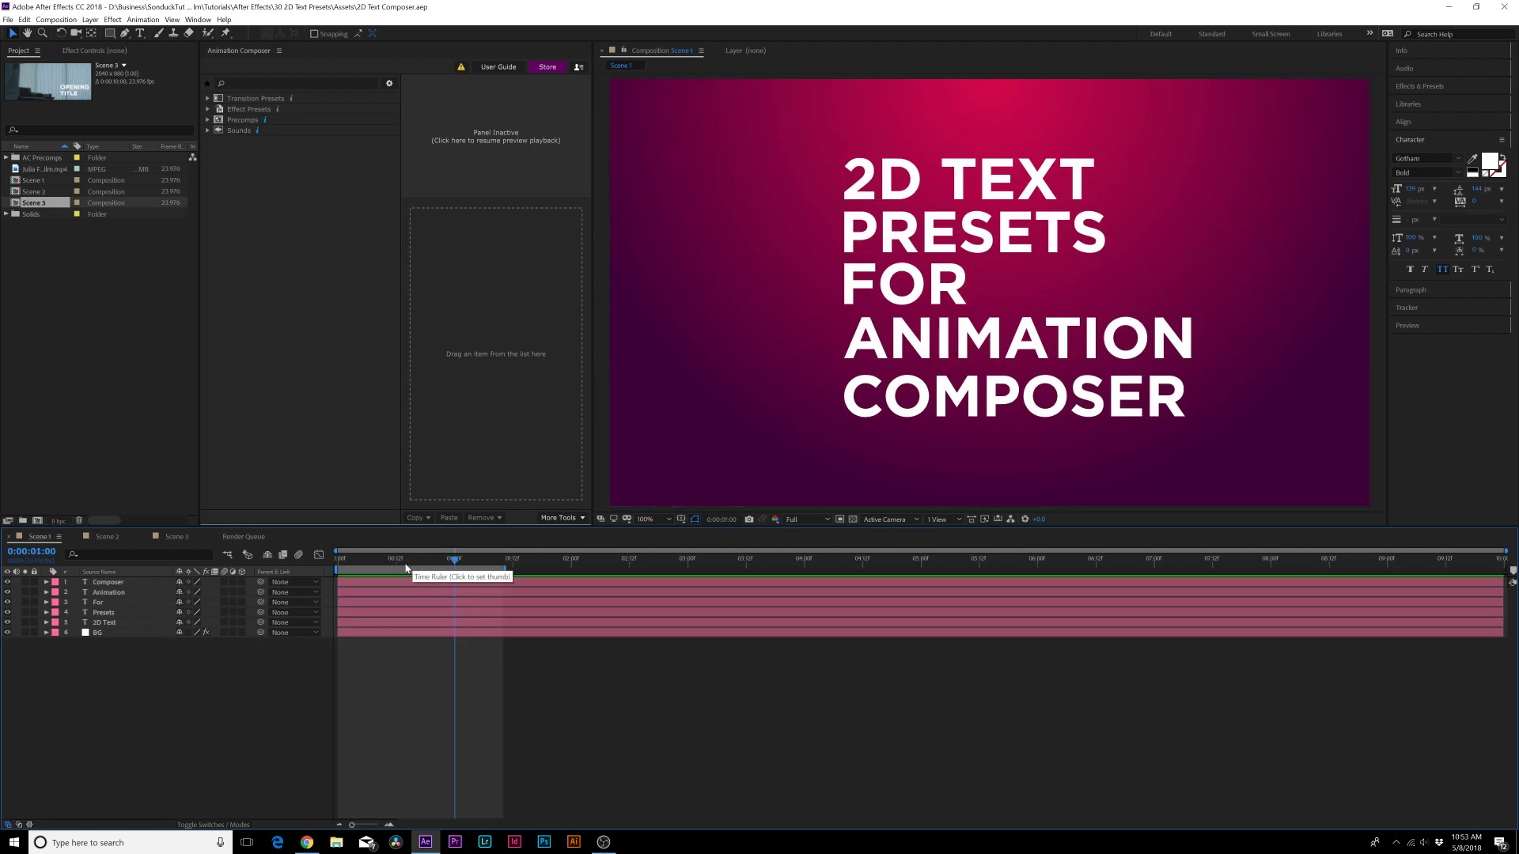
key(Home)
key(space)
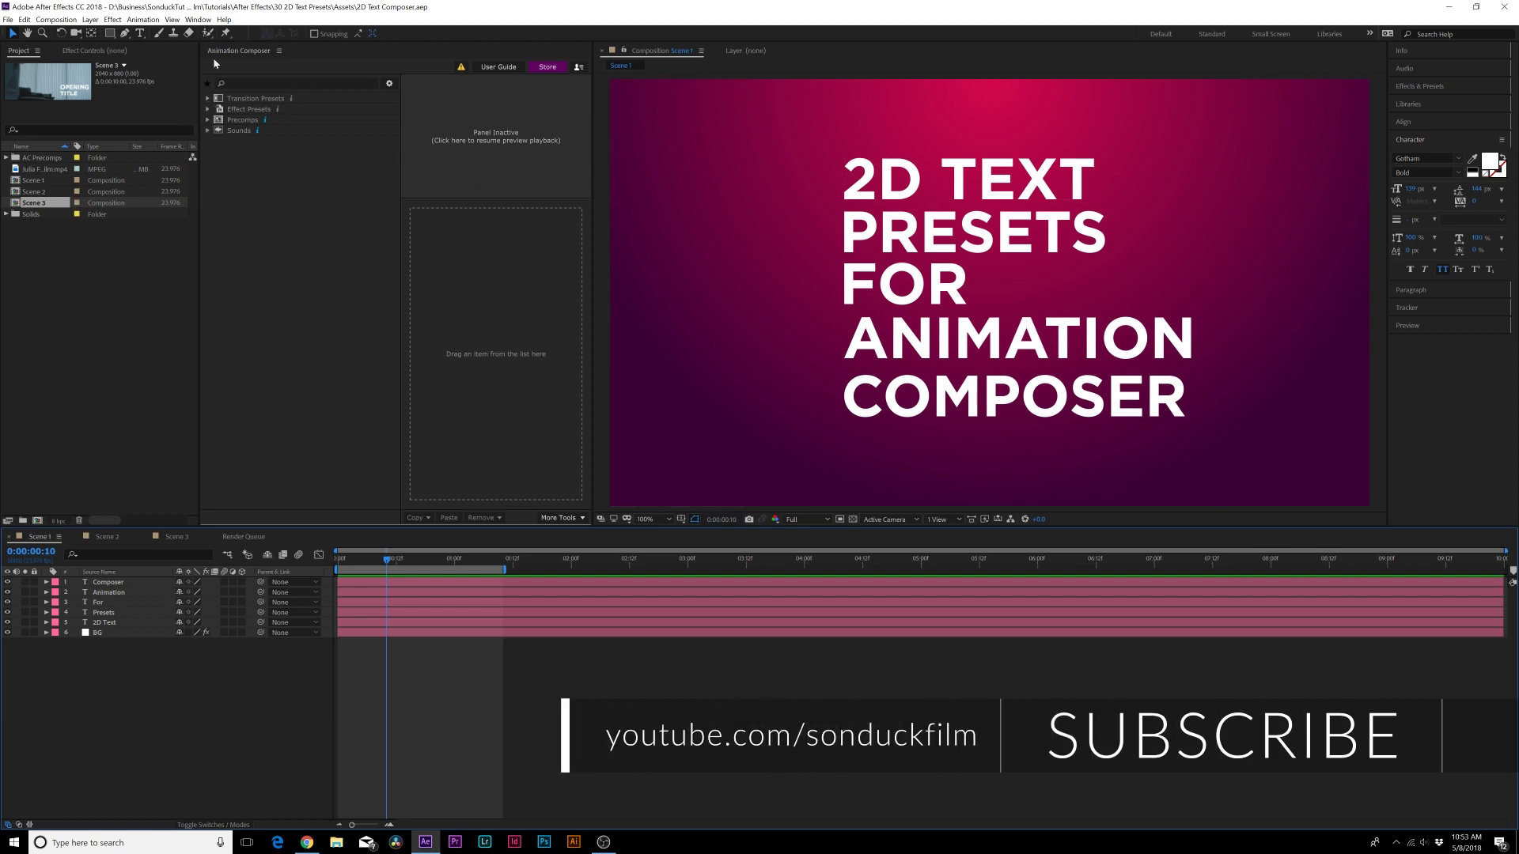
Expand Transition Presets > Text > Animate Characters > Position > Bounce and select Bounce Position Characters 1.
click(209, 101)
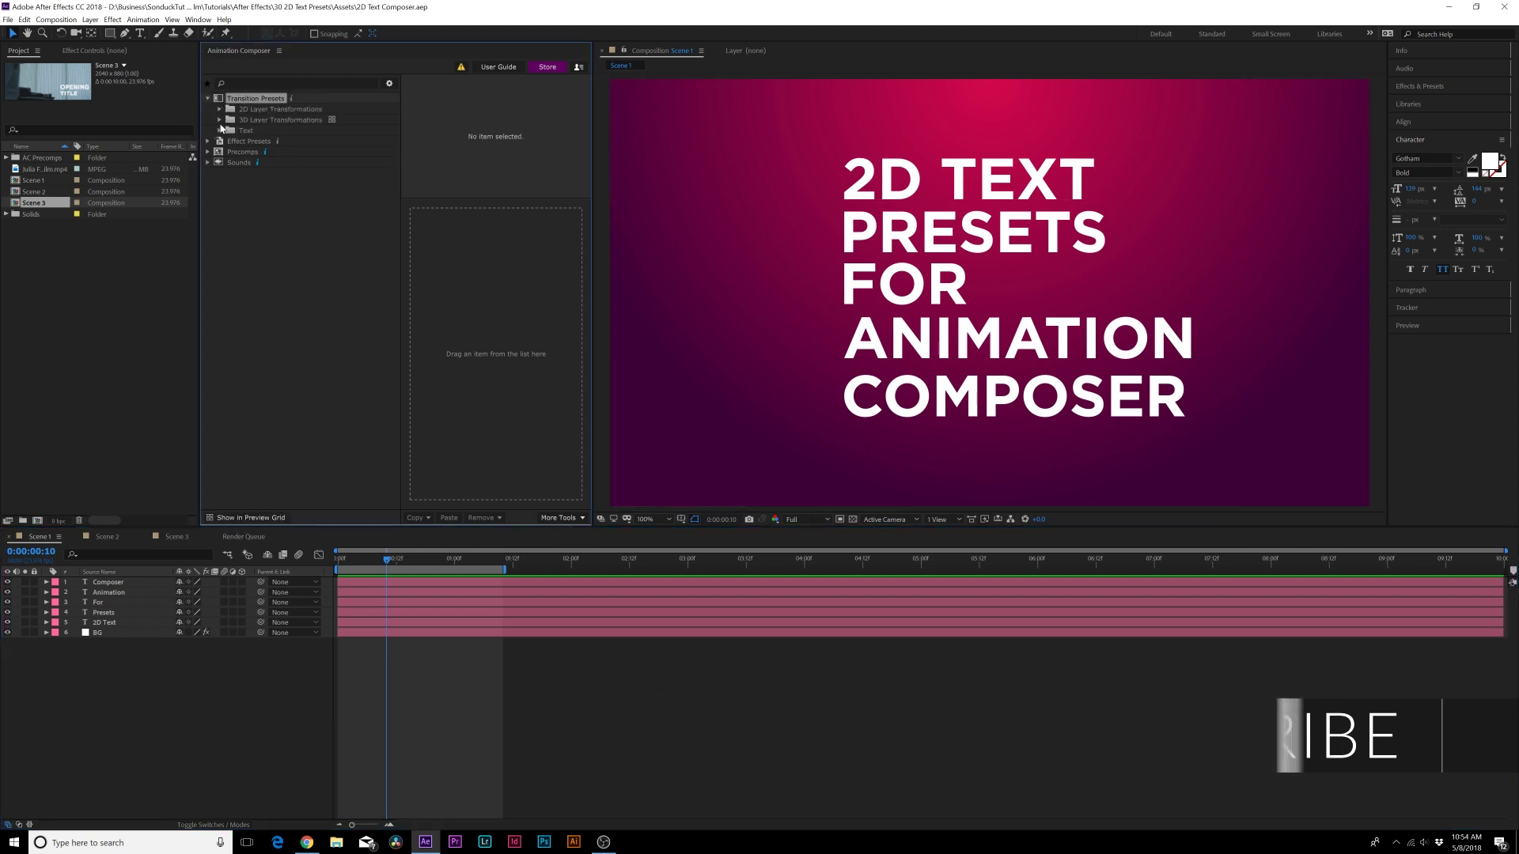
click(220, 130)
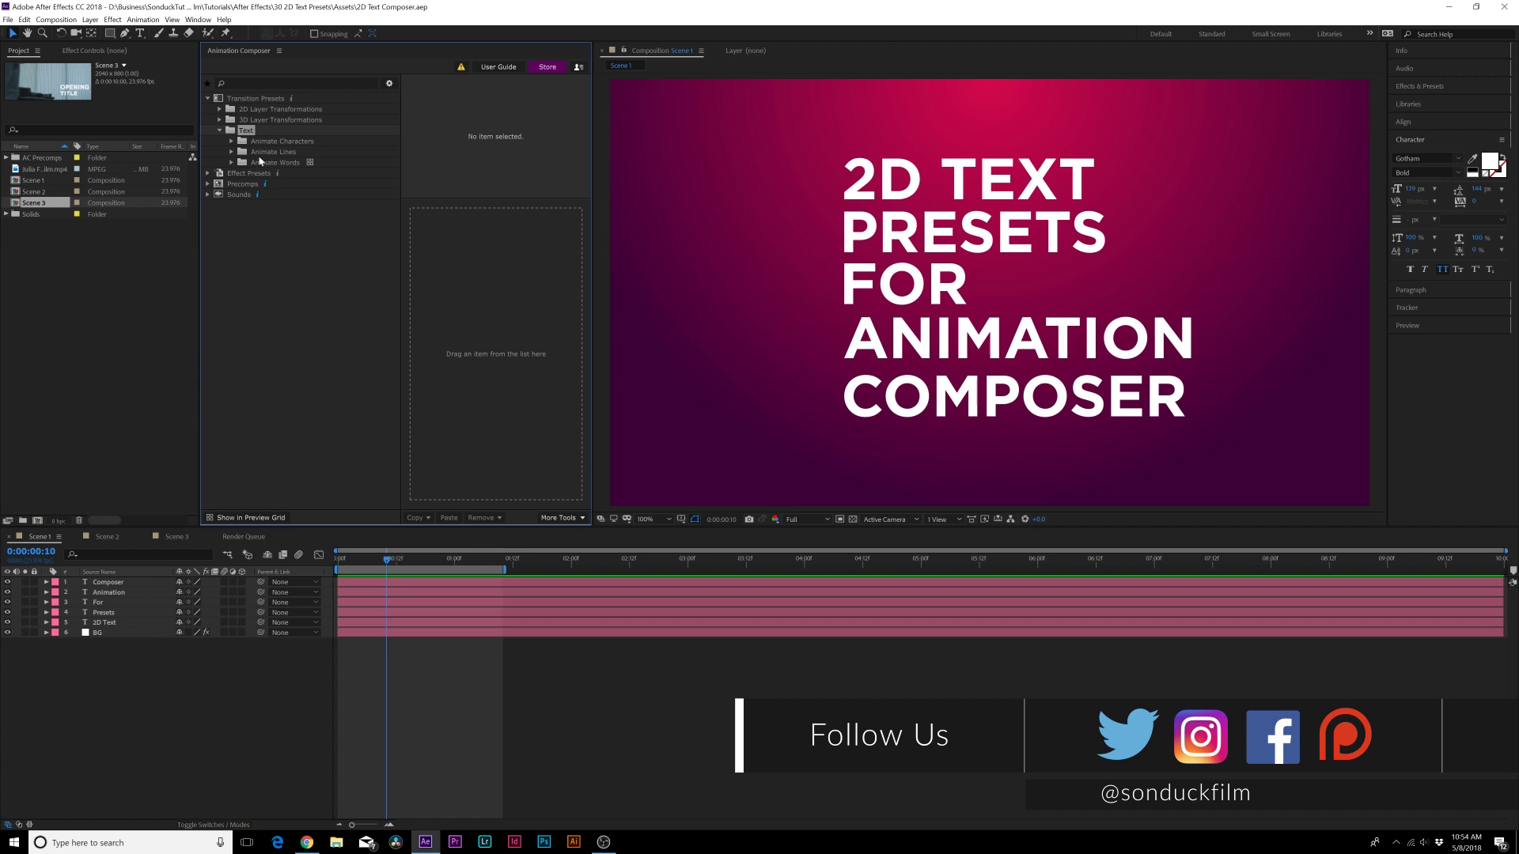
click(231, 140)
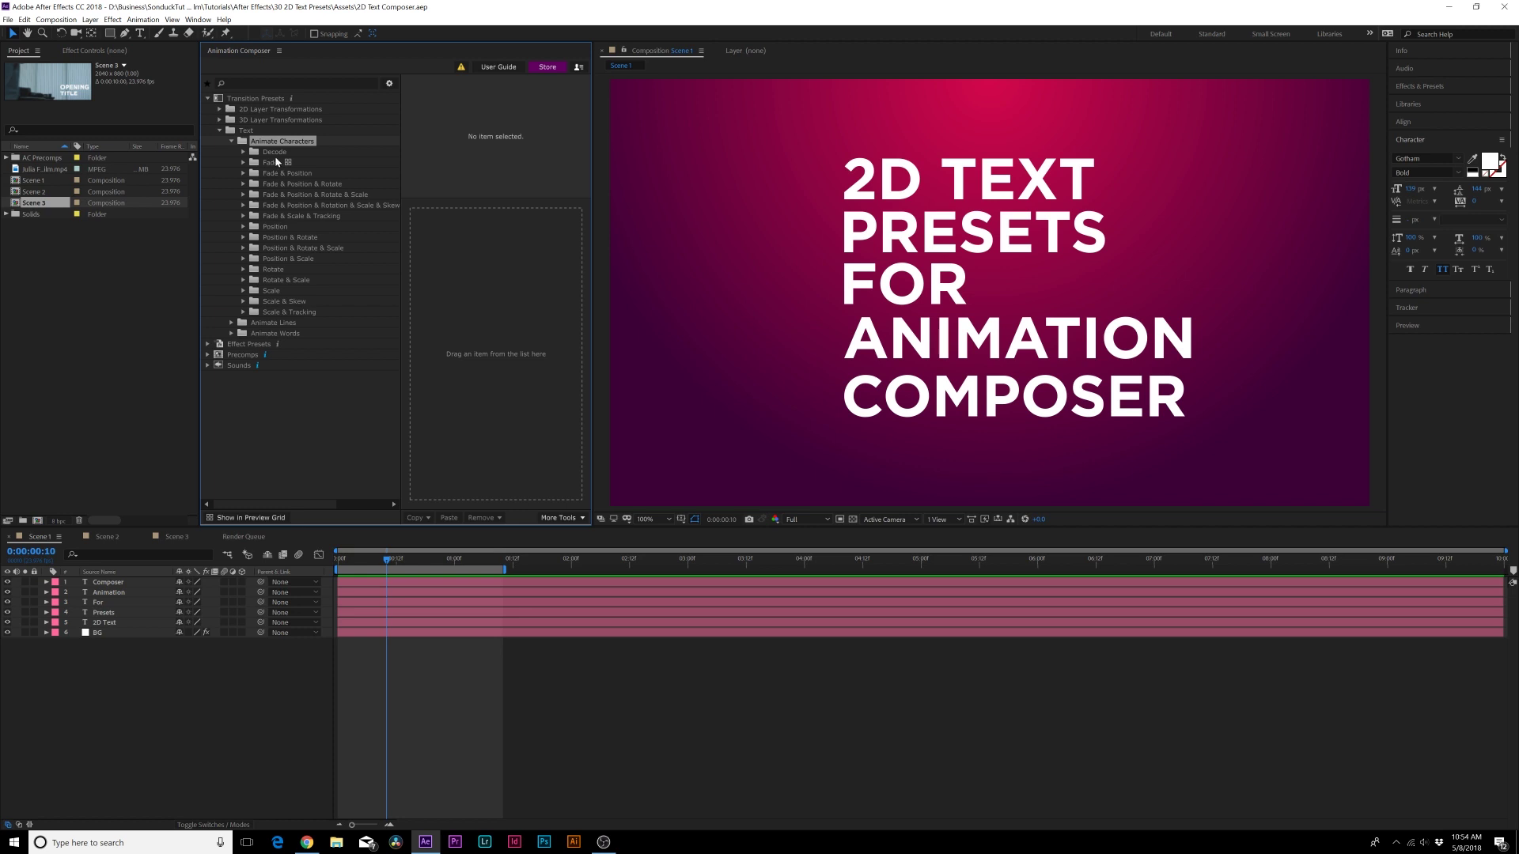
click(243, 227)
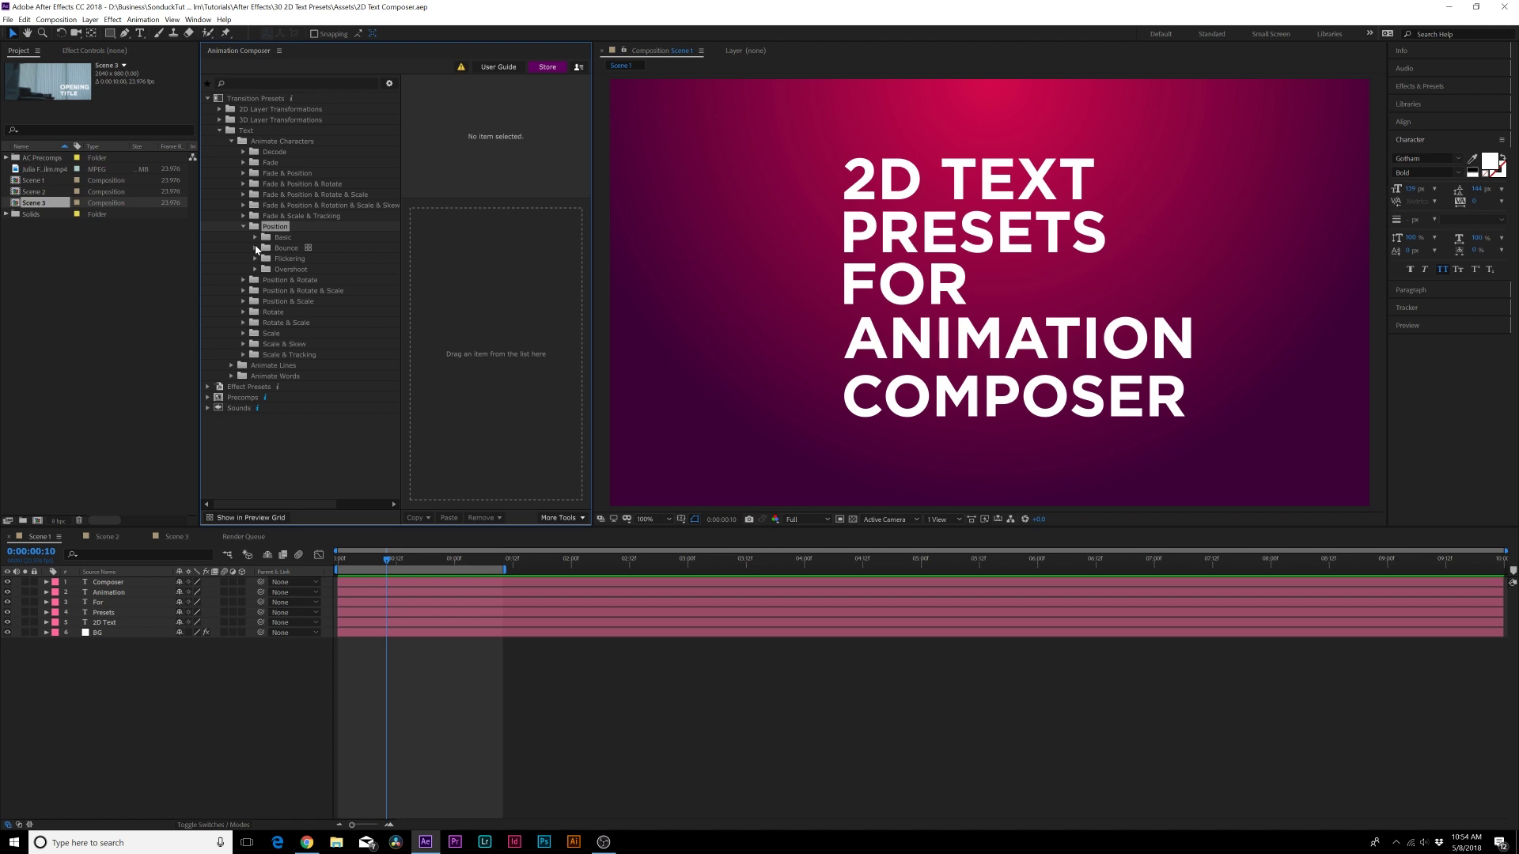
click(254, 248)
click(331, 259)
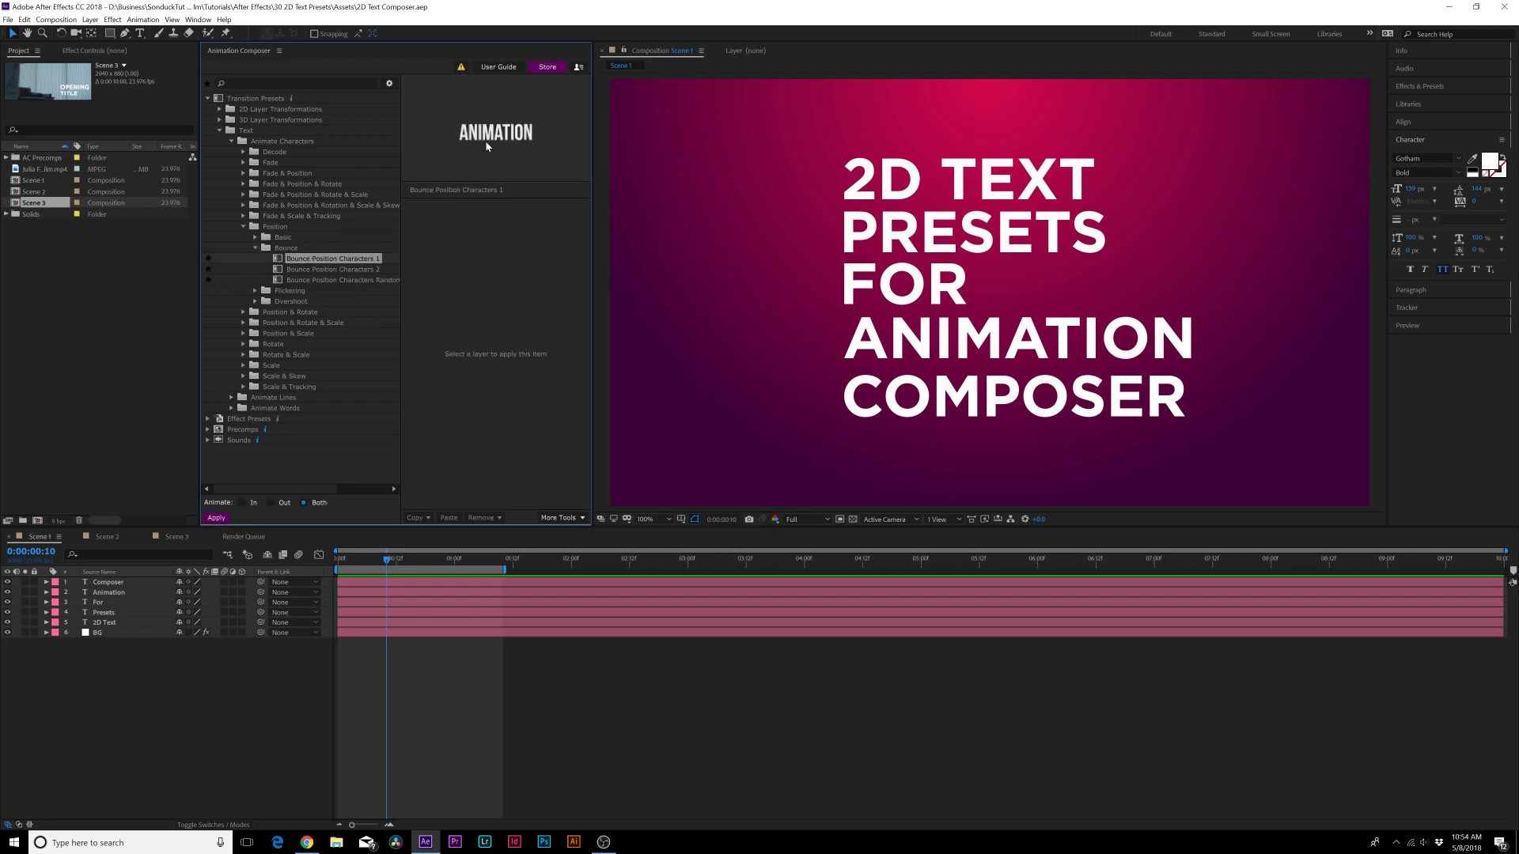
drag(352, 267, 340, 261)
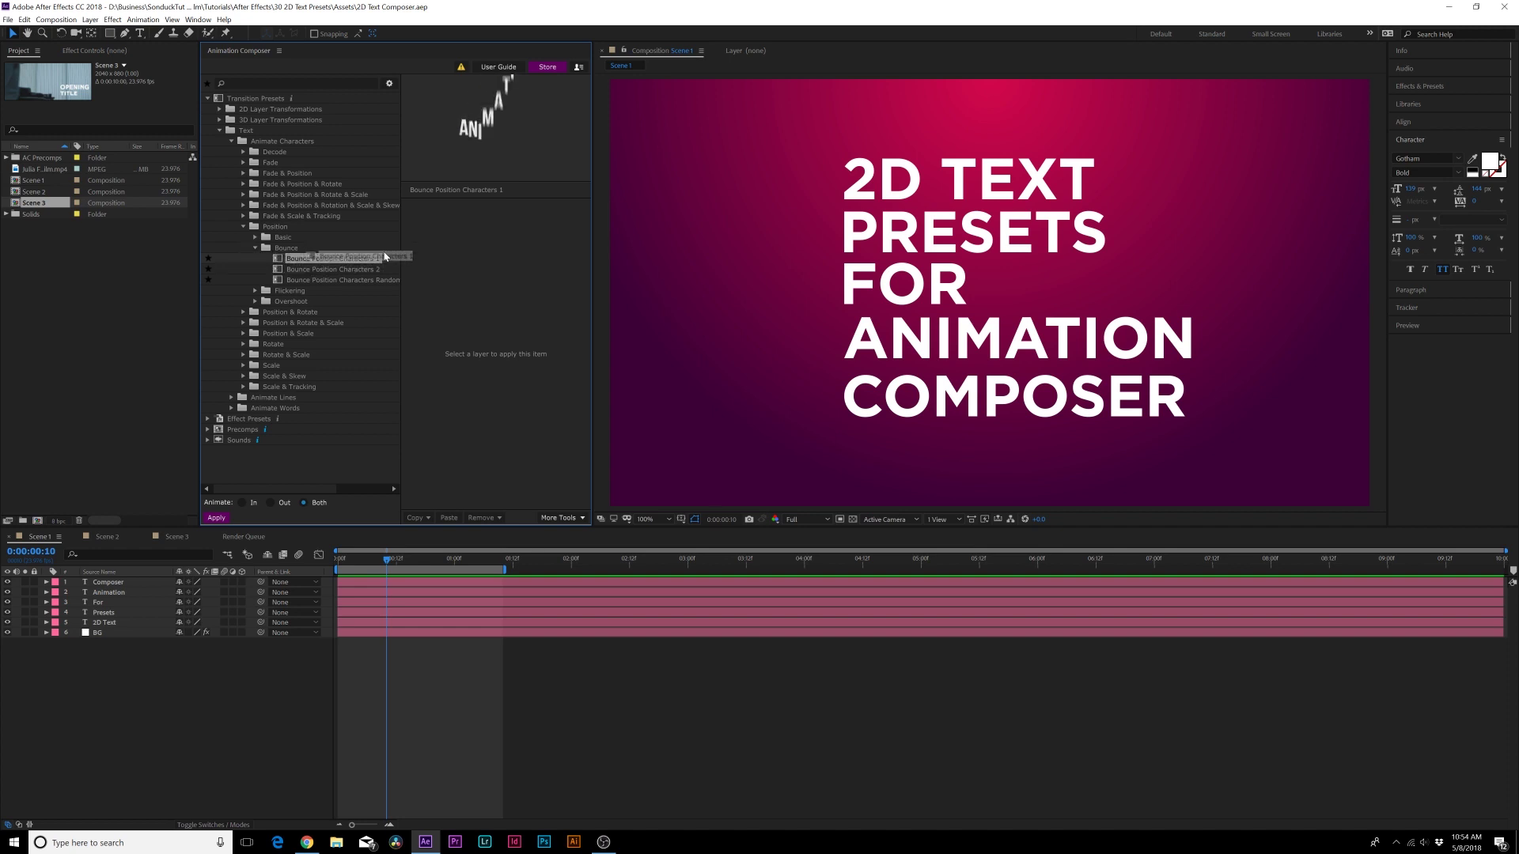
Apply Bounce Position Characters 1 to the 2D Text layer and preview from the start.
click(107, 624)
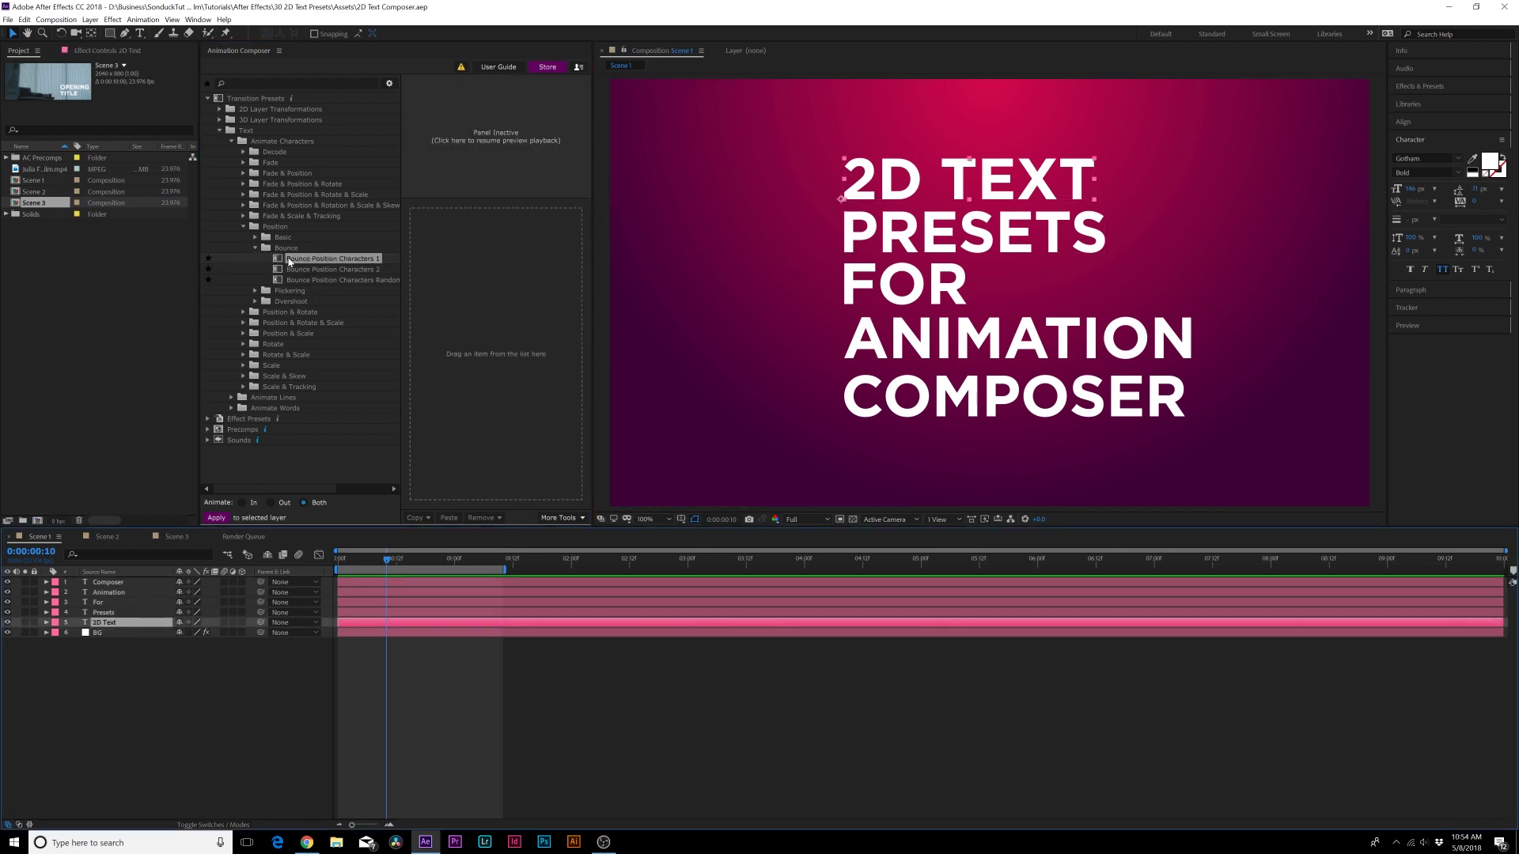
drag(289, 261, 466, 340)
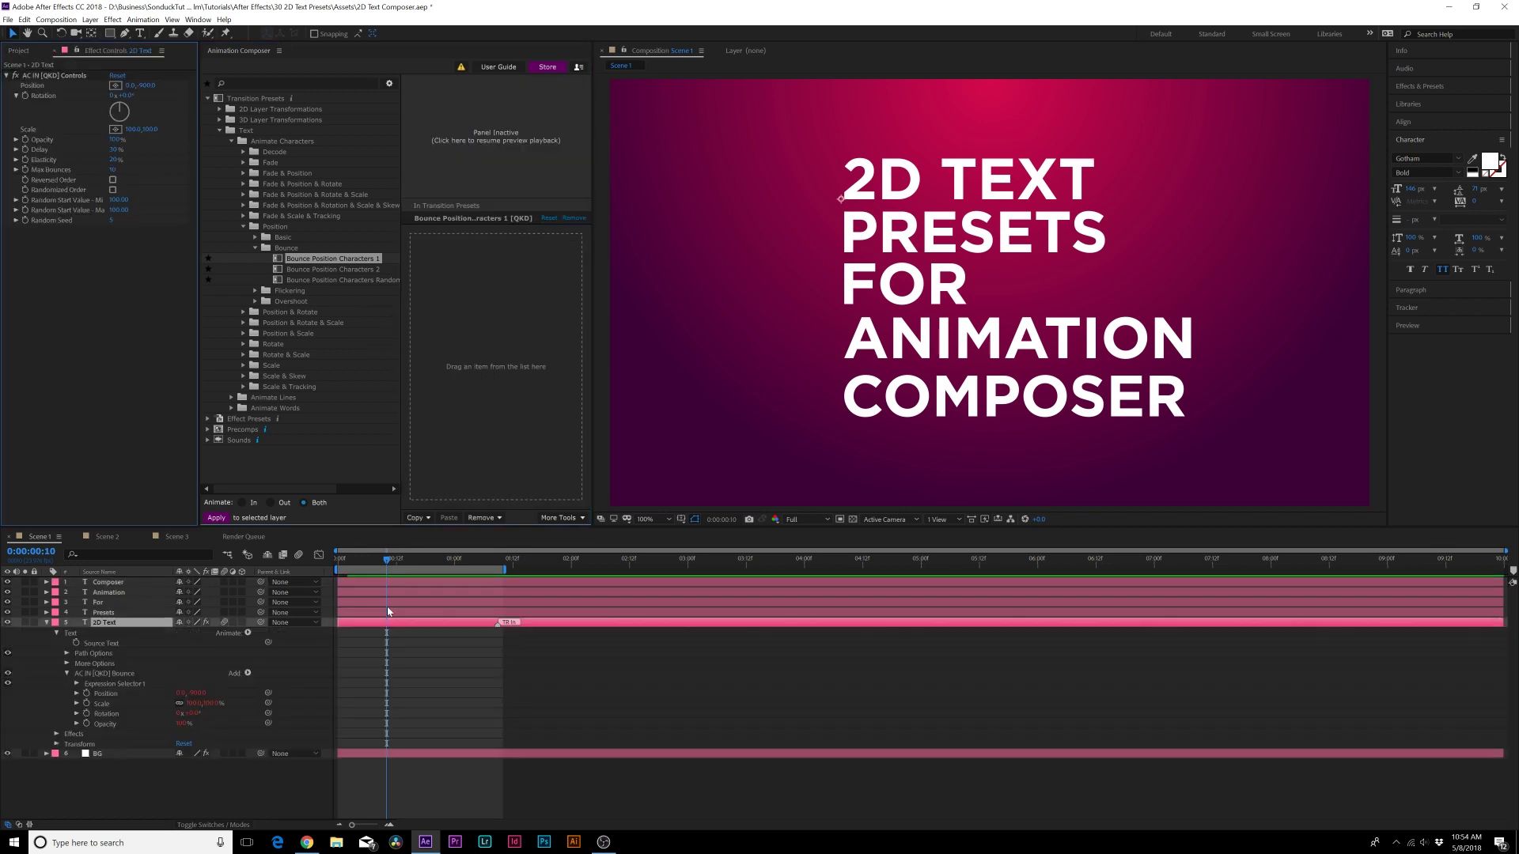
key(space)
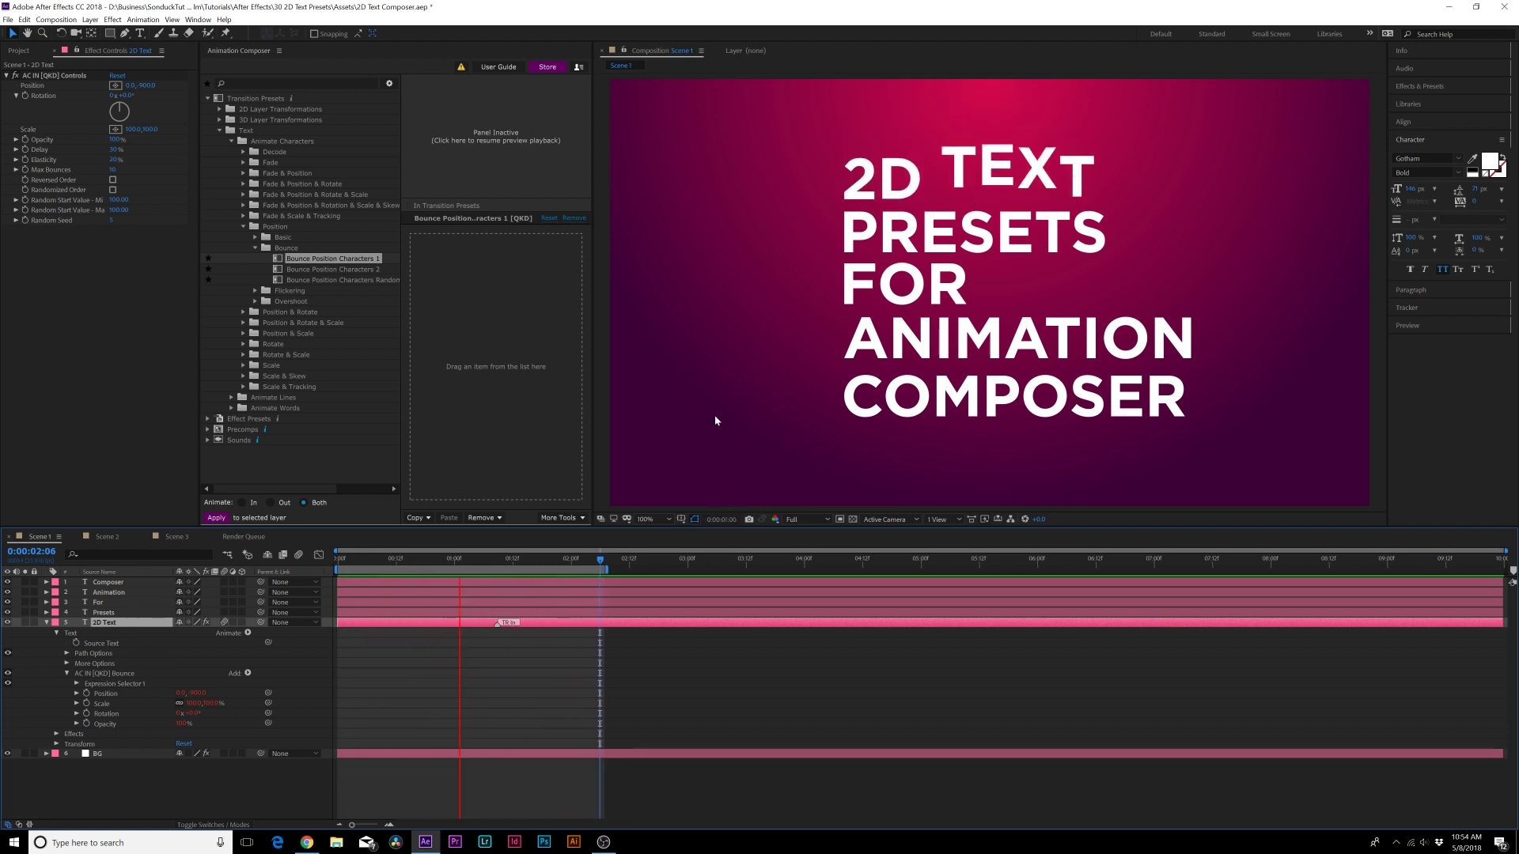
key(space)
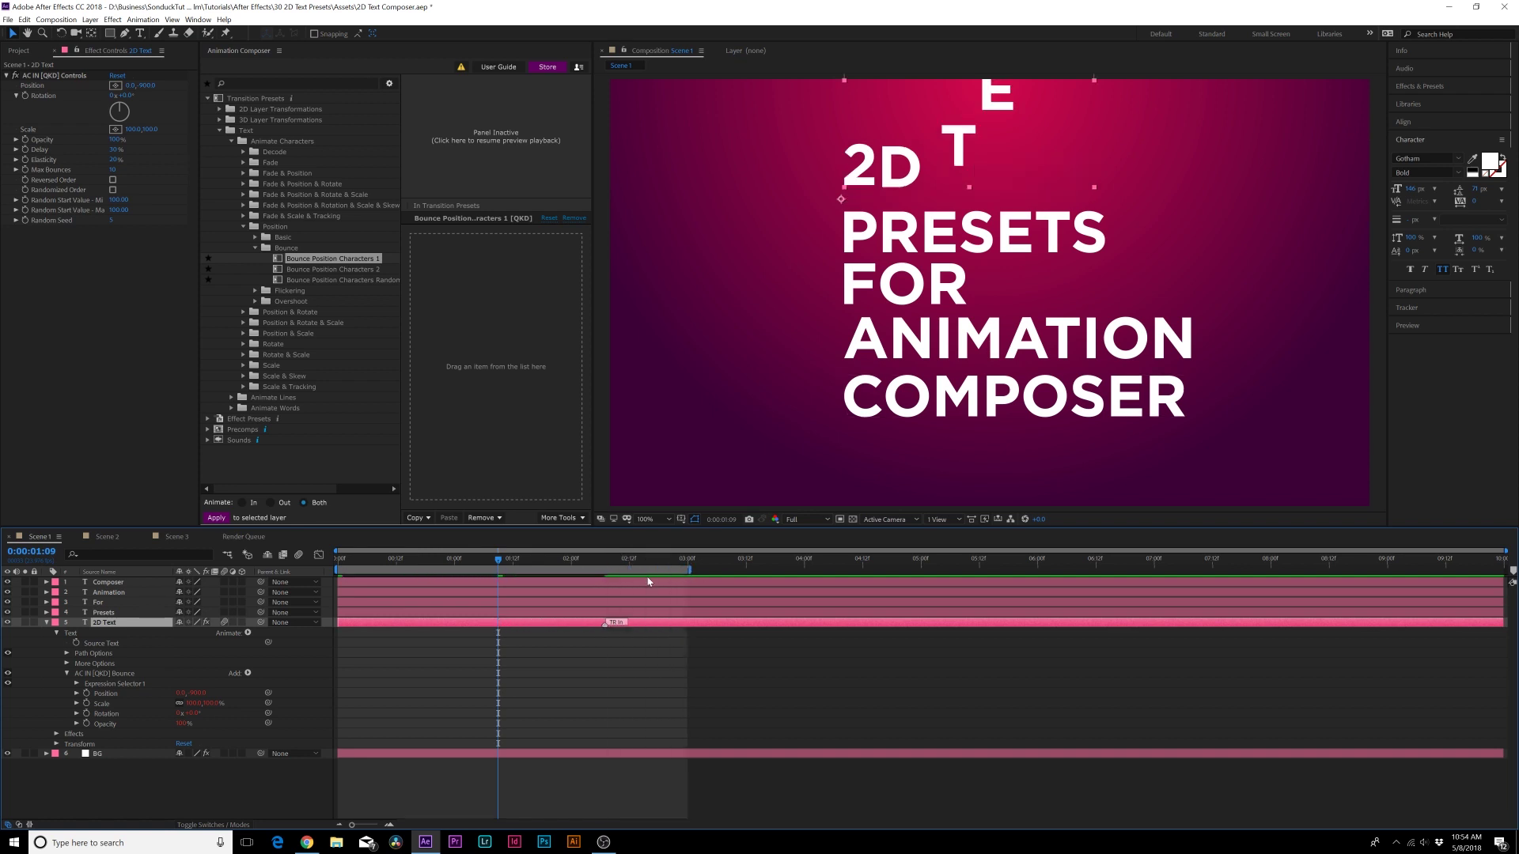
key(Home)
key(space)
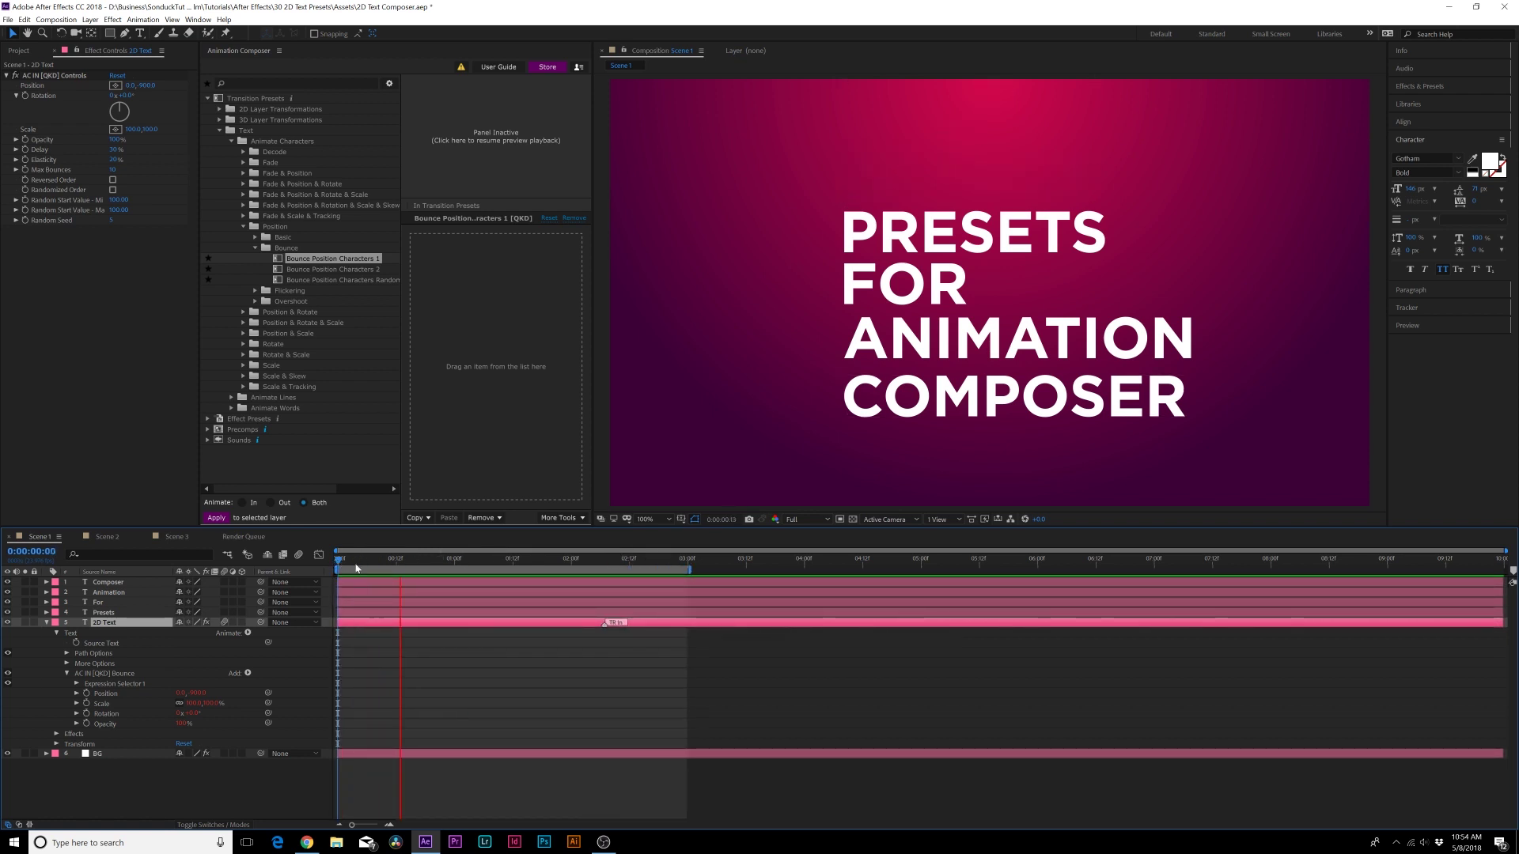
key(space)
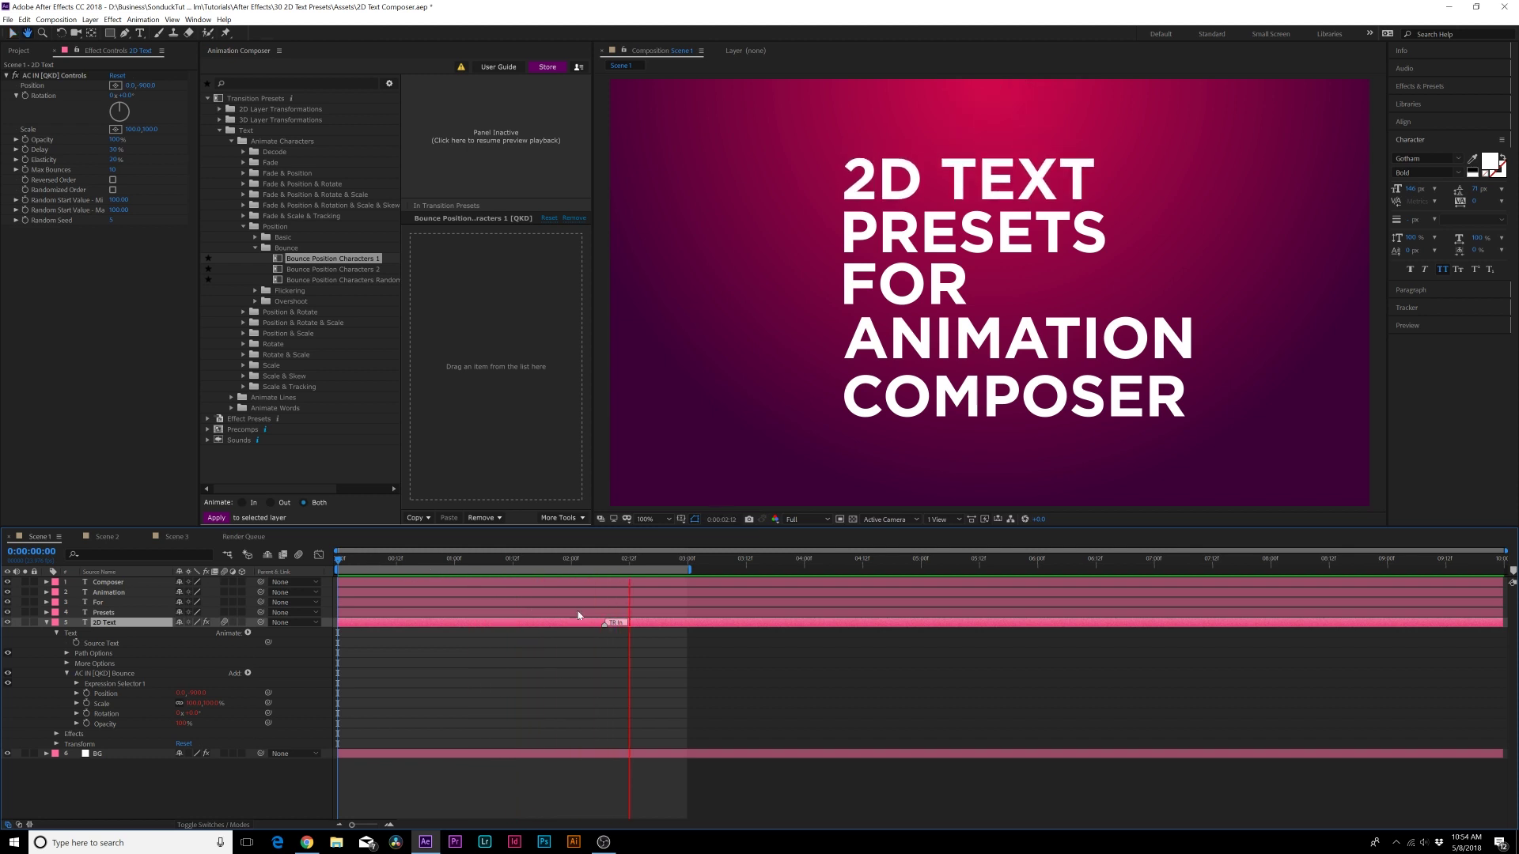
Move the TR In marker slightly earlier, preview the new timing, and collapse the layer.
drag(379, 624, 369, 624)
click(339, 560)
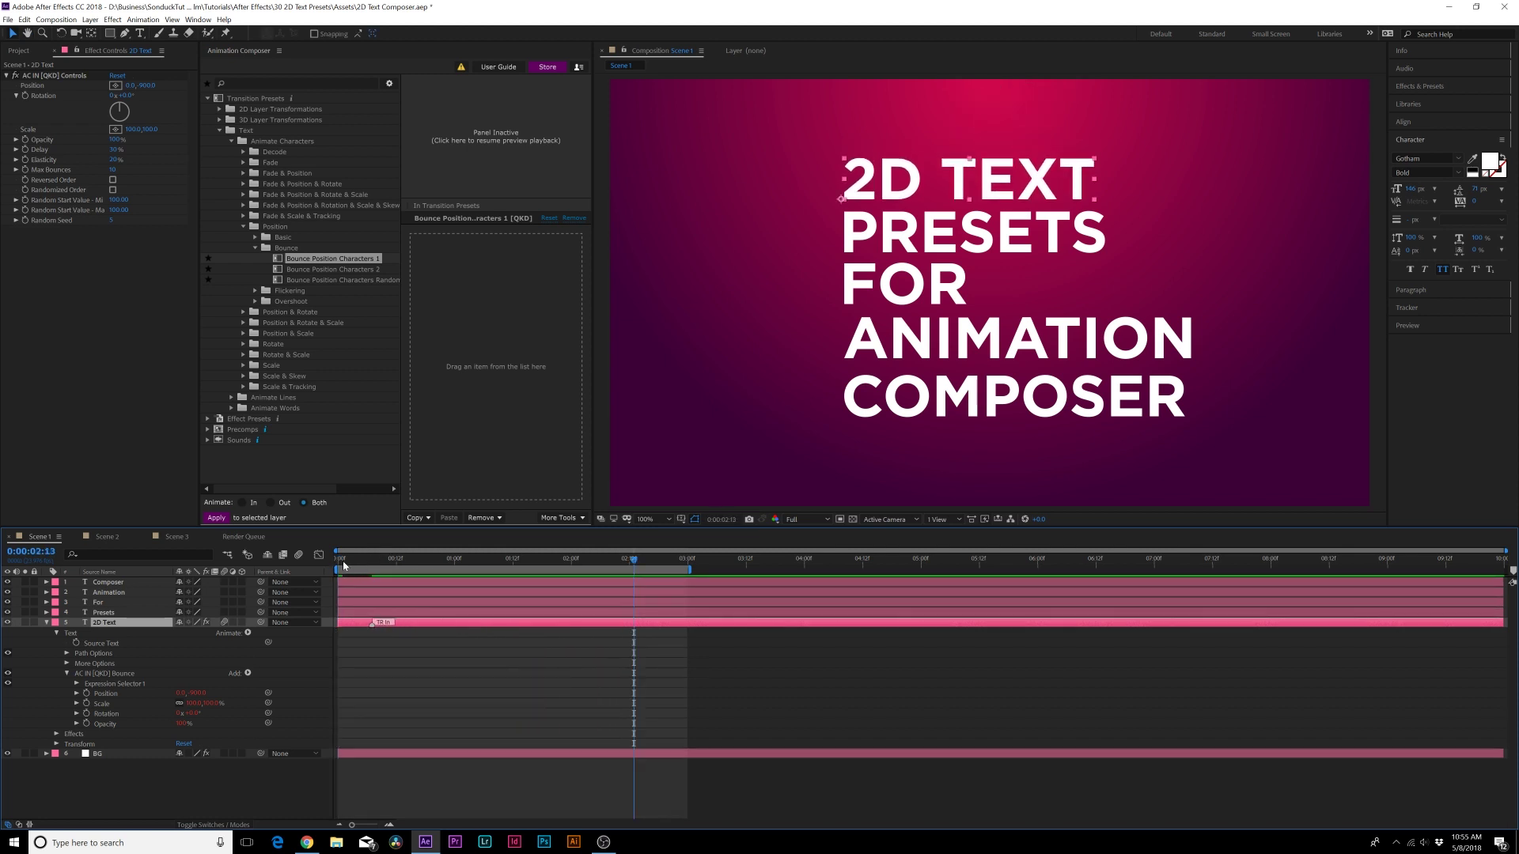
key(space)
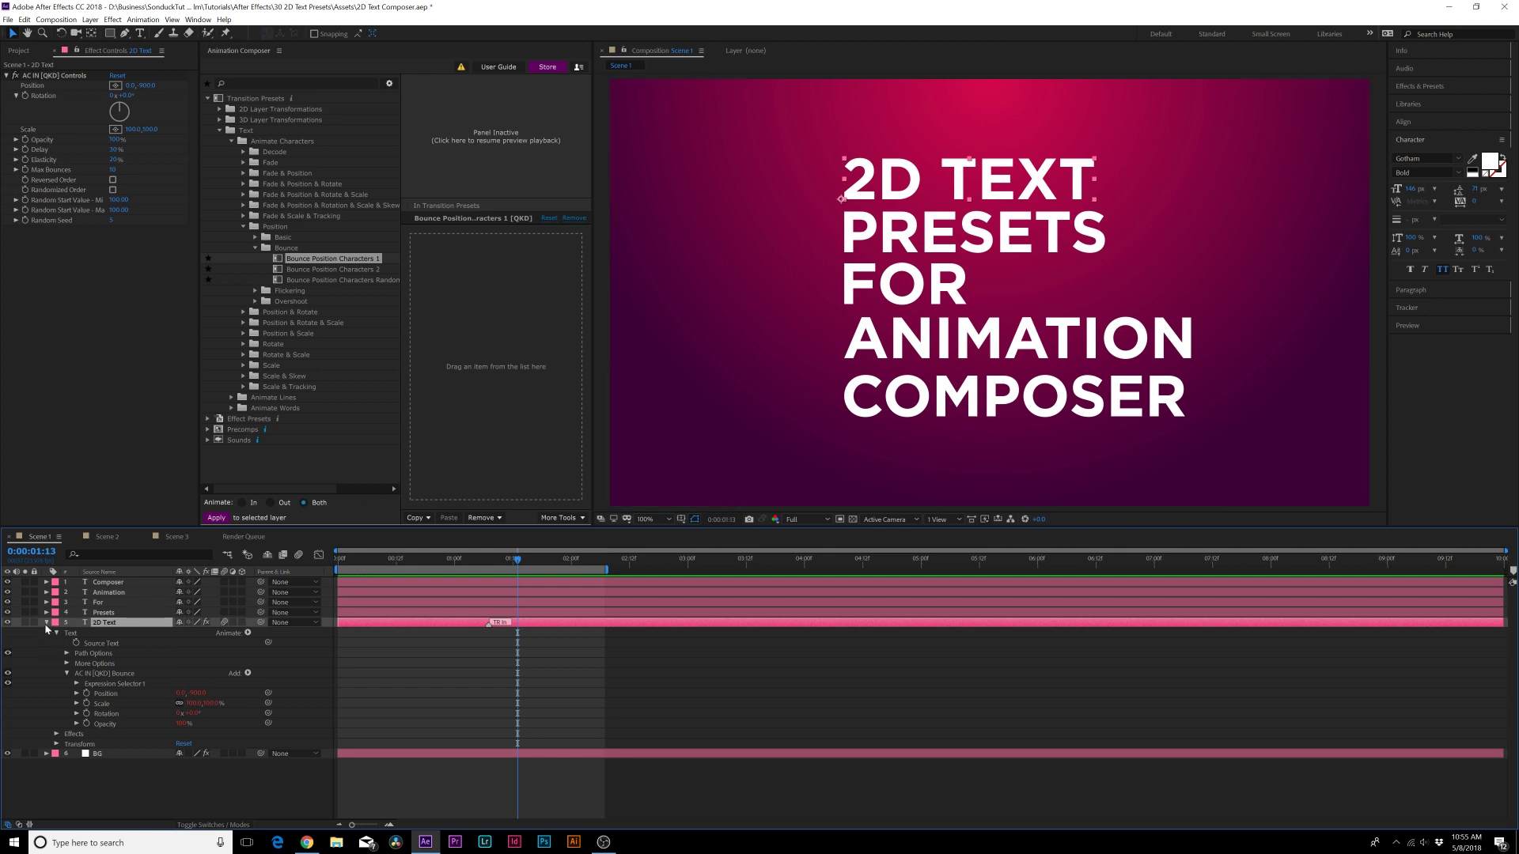
click(46, 622)
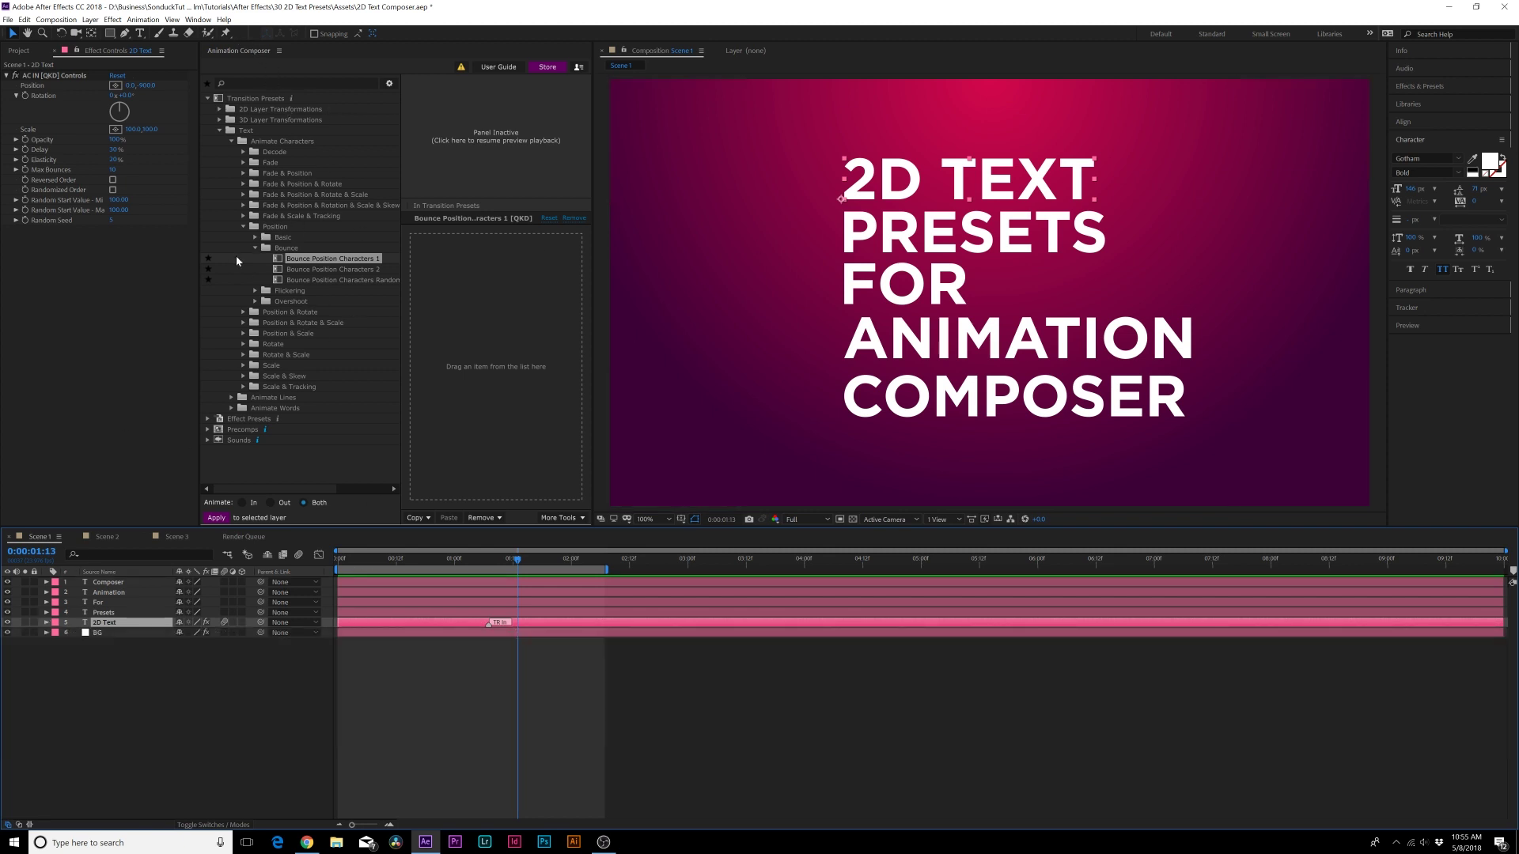
Apply Bounce Fade & Position & Rotate & Scale Characters Randomly 2 as In to Animation, For and Presets.
click(107, 612)
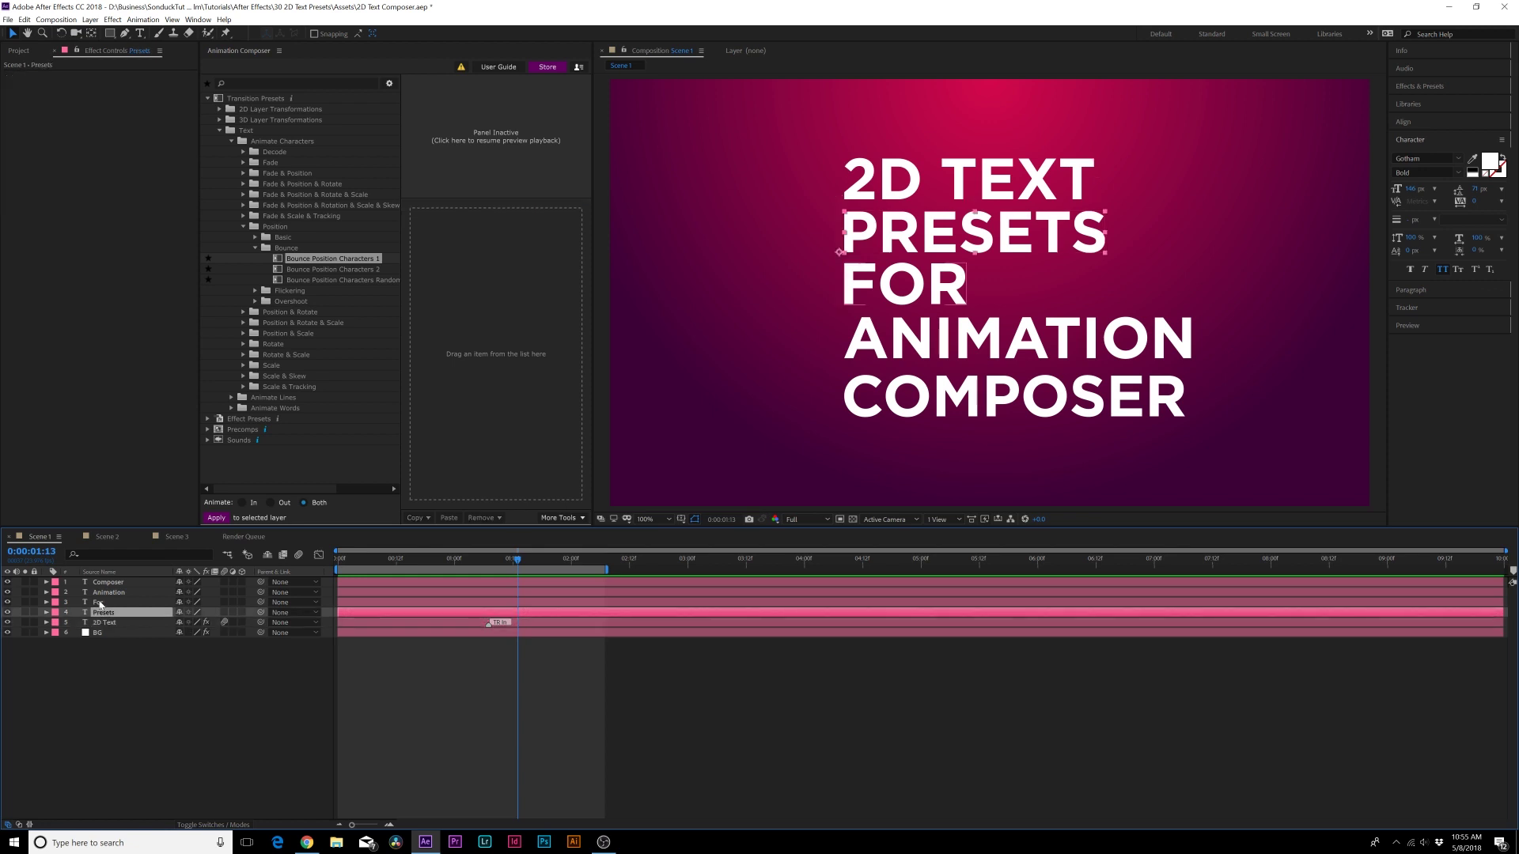
shift+click(110, 593)
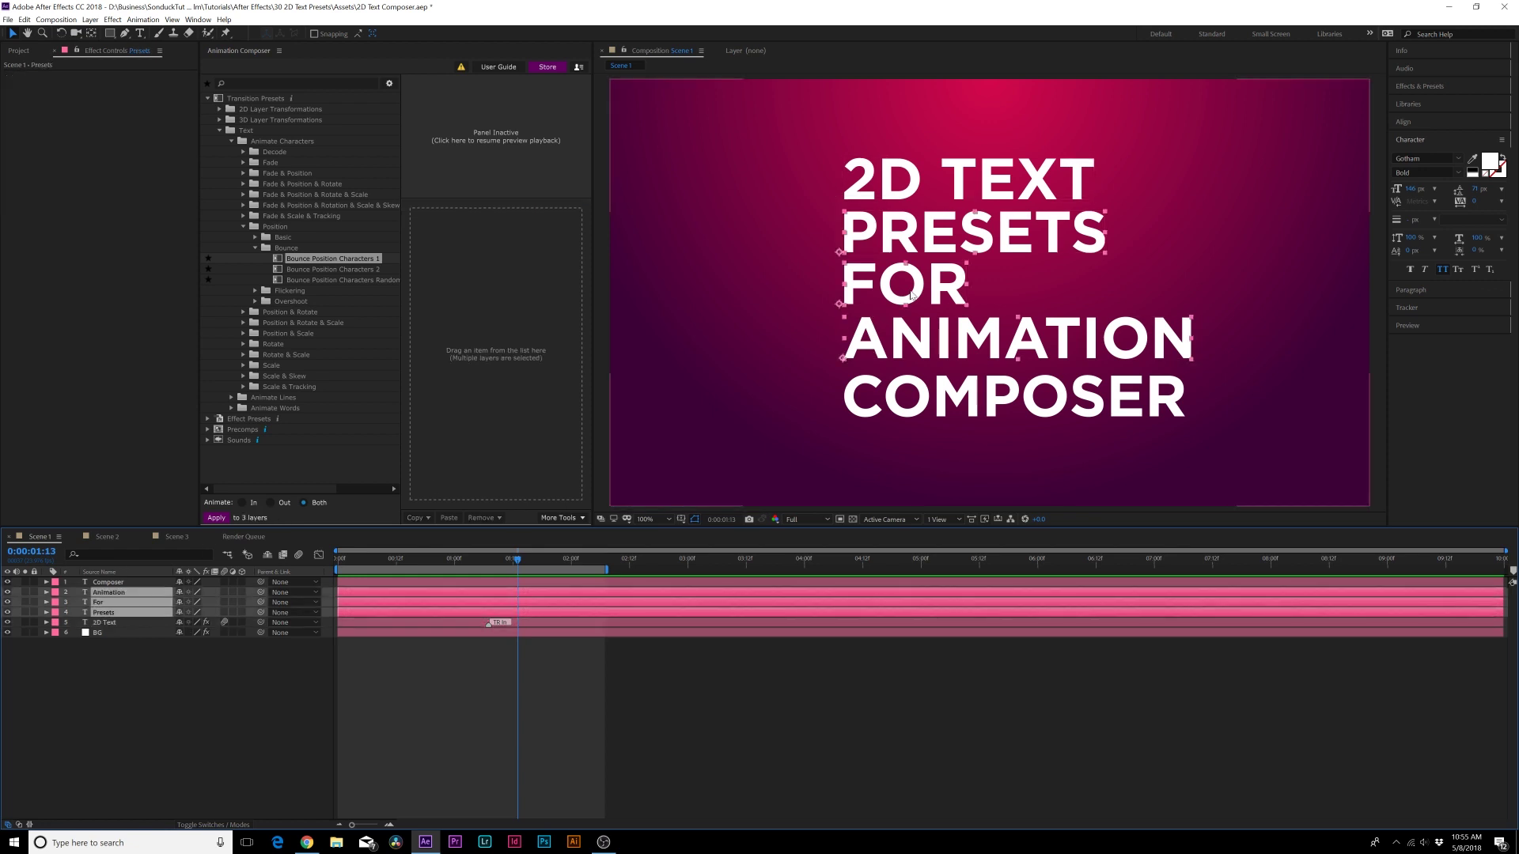
click(234, 216)
click(243, 194)
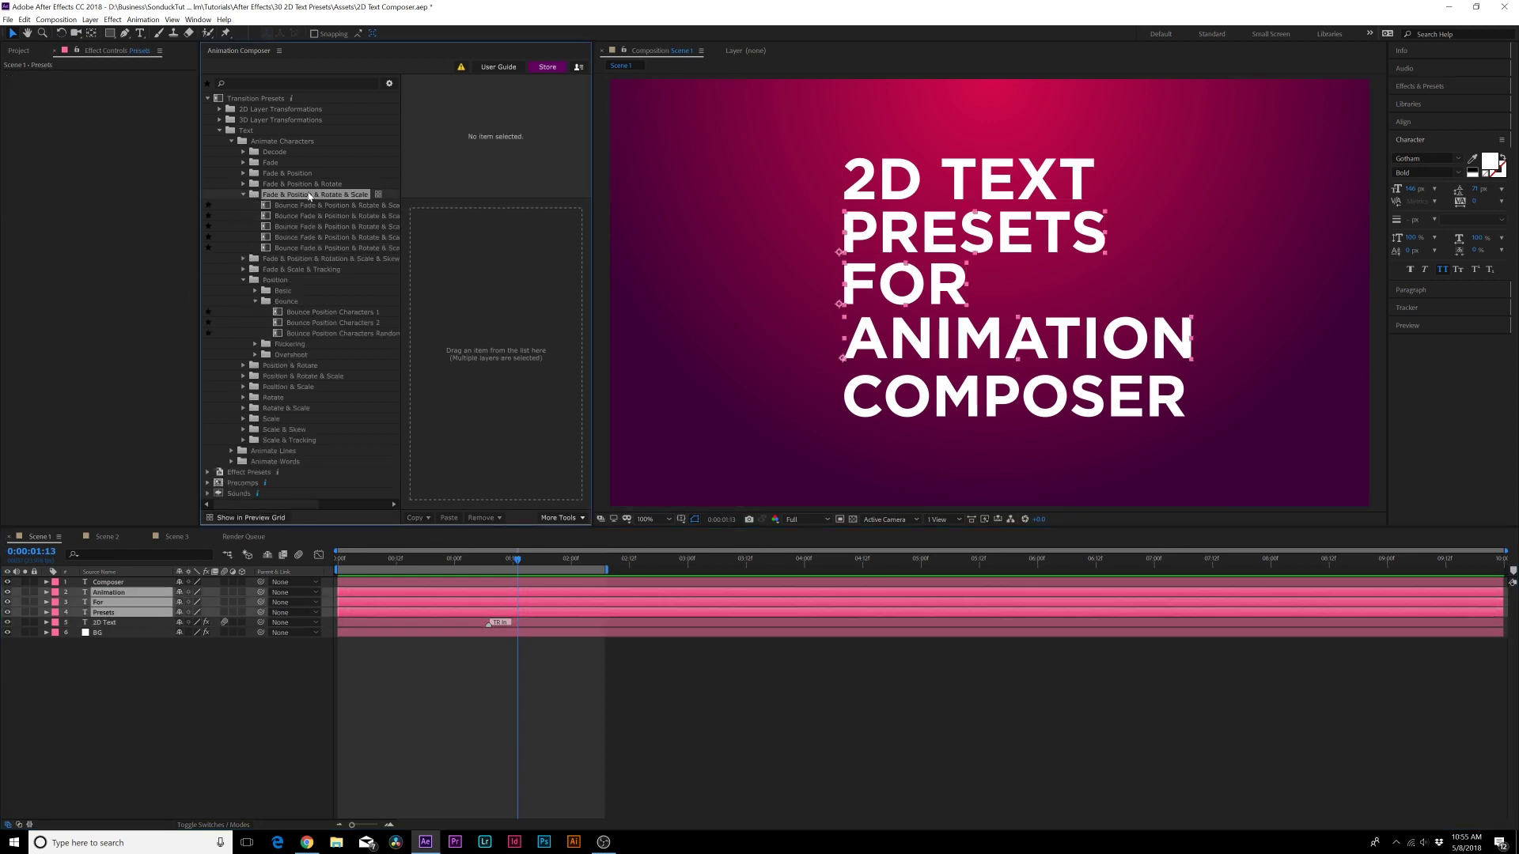
click(315, 237)
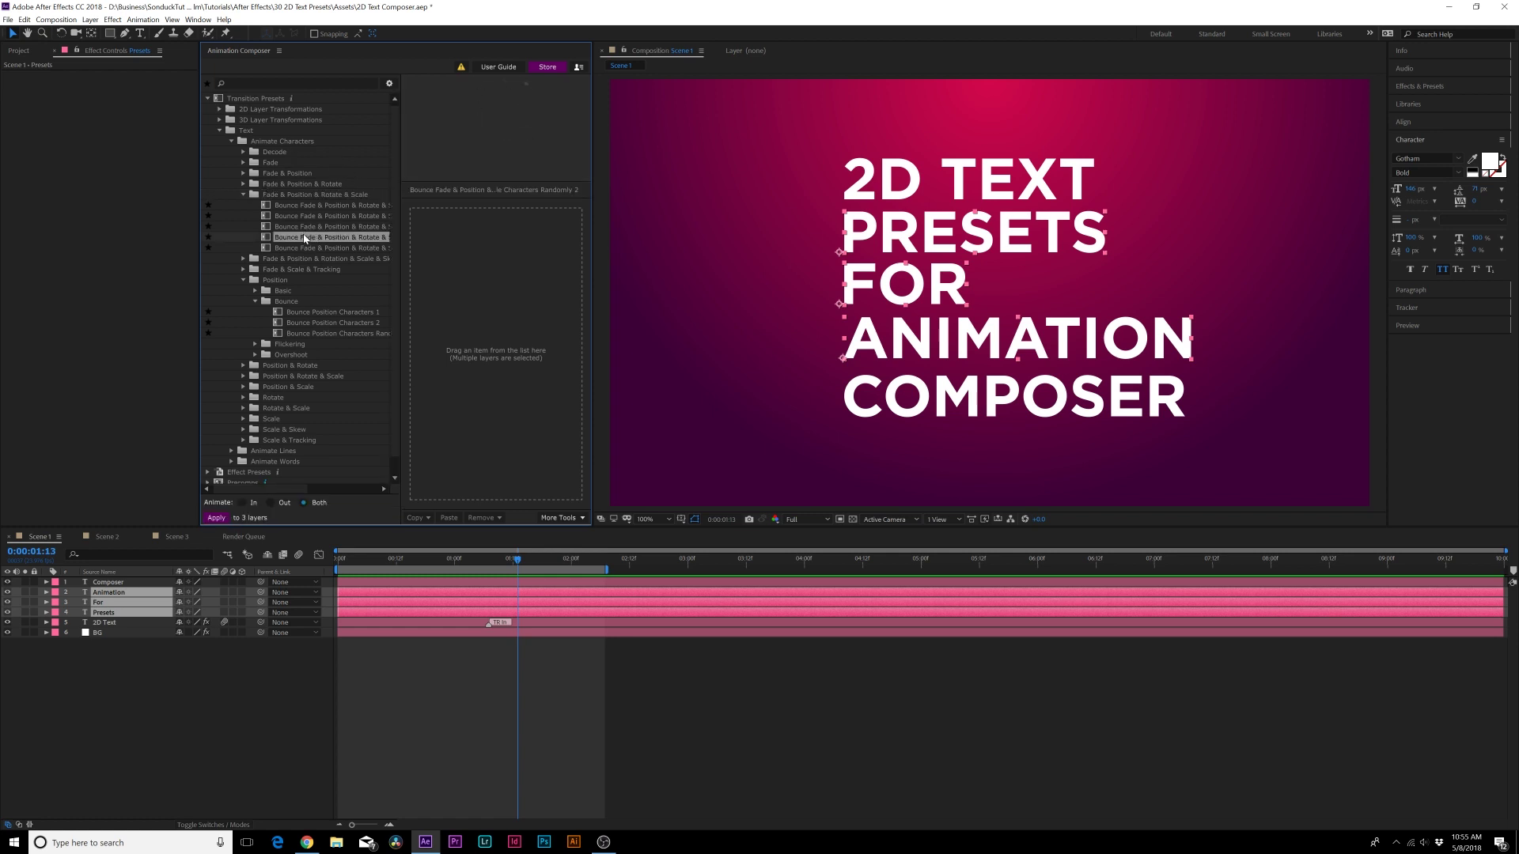
drag(304, 238, 449, 348)
Preview the bouncing entrance and confirm the preset on the Animation layer.
key(u)
key(space)
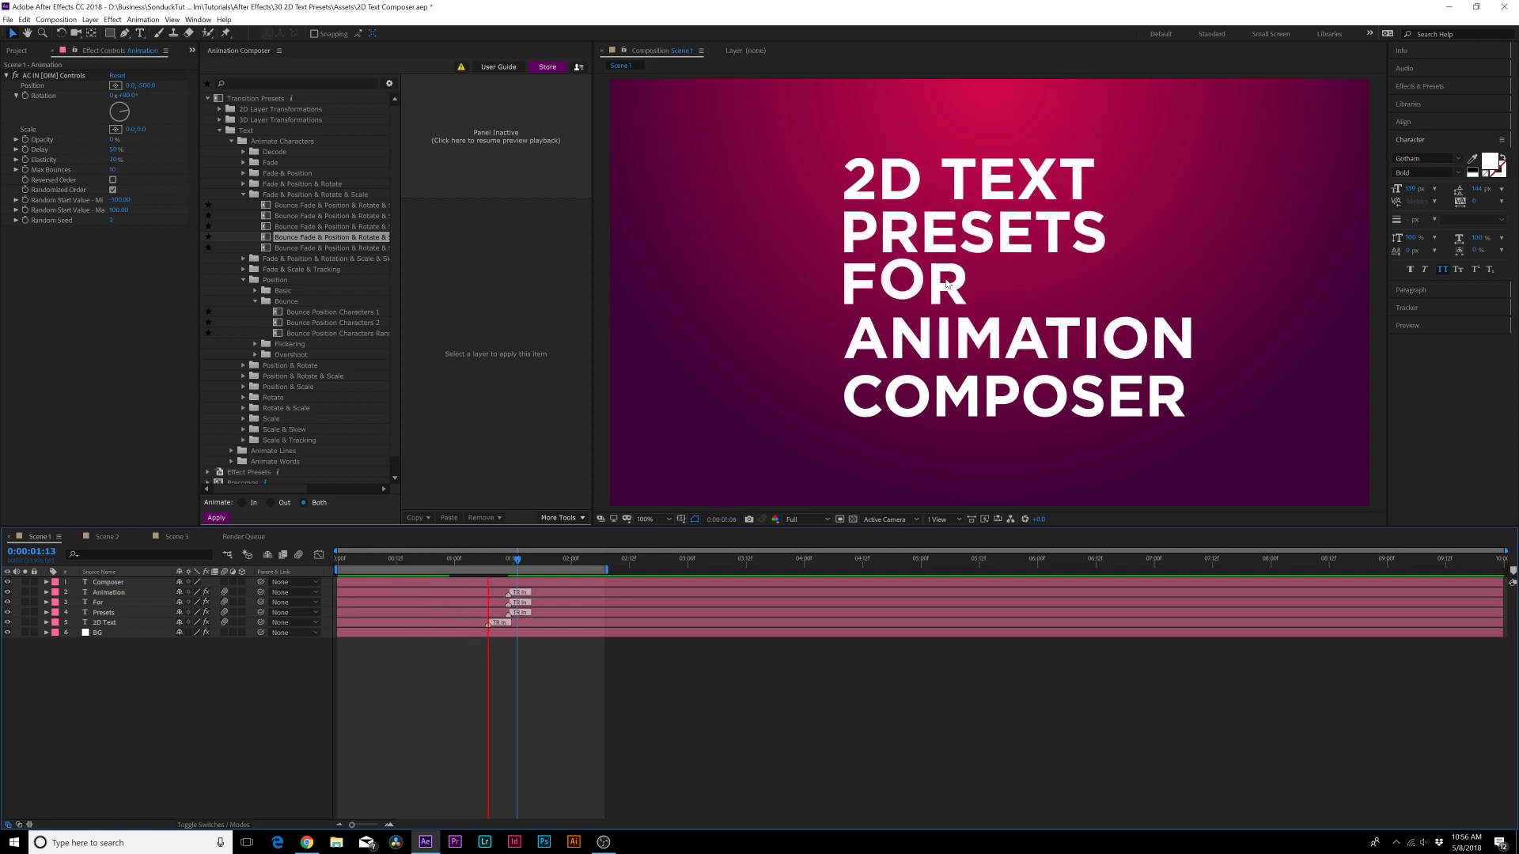
click(106, 593)
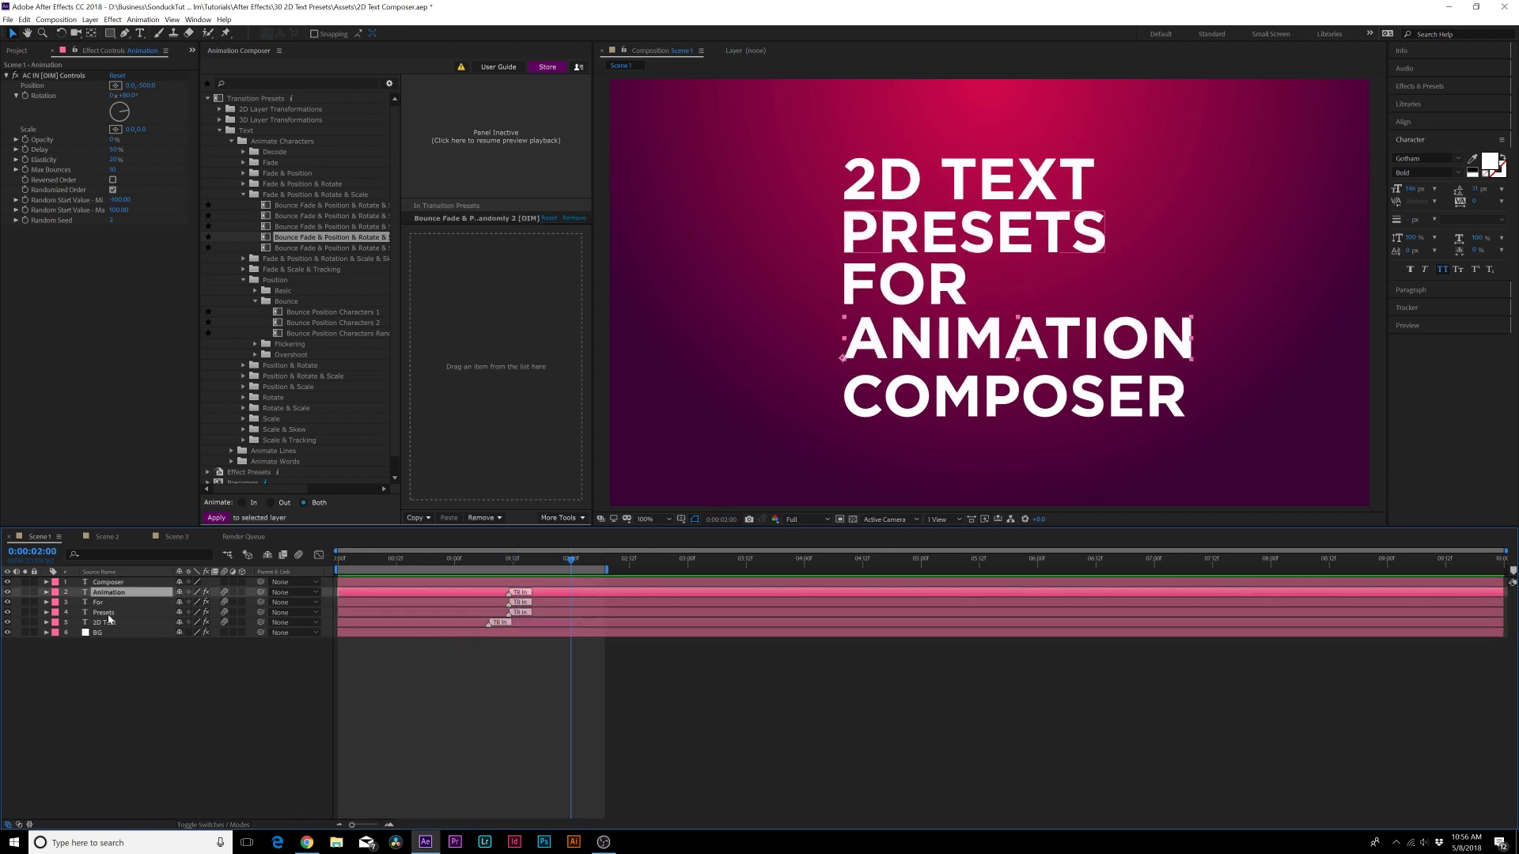
shift+click(106, 614)
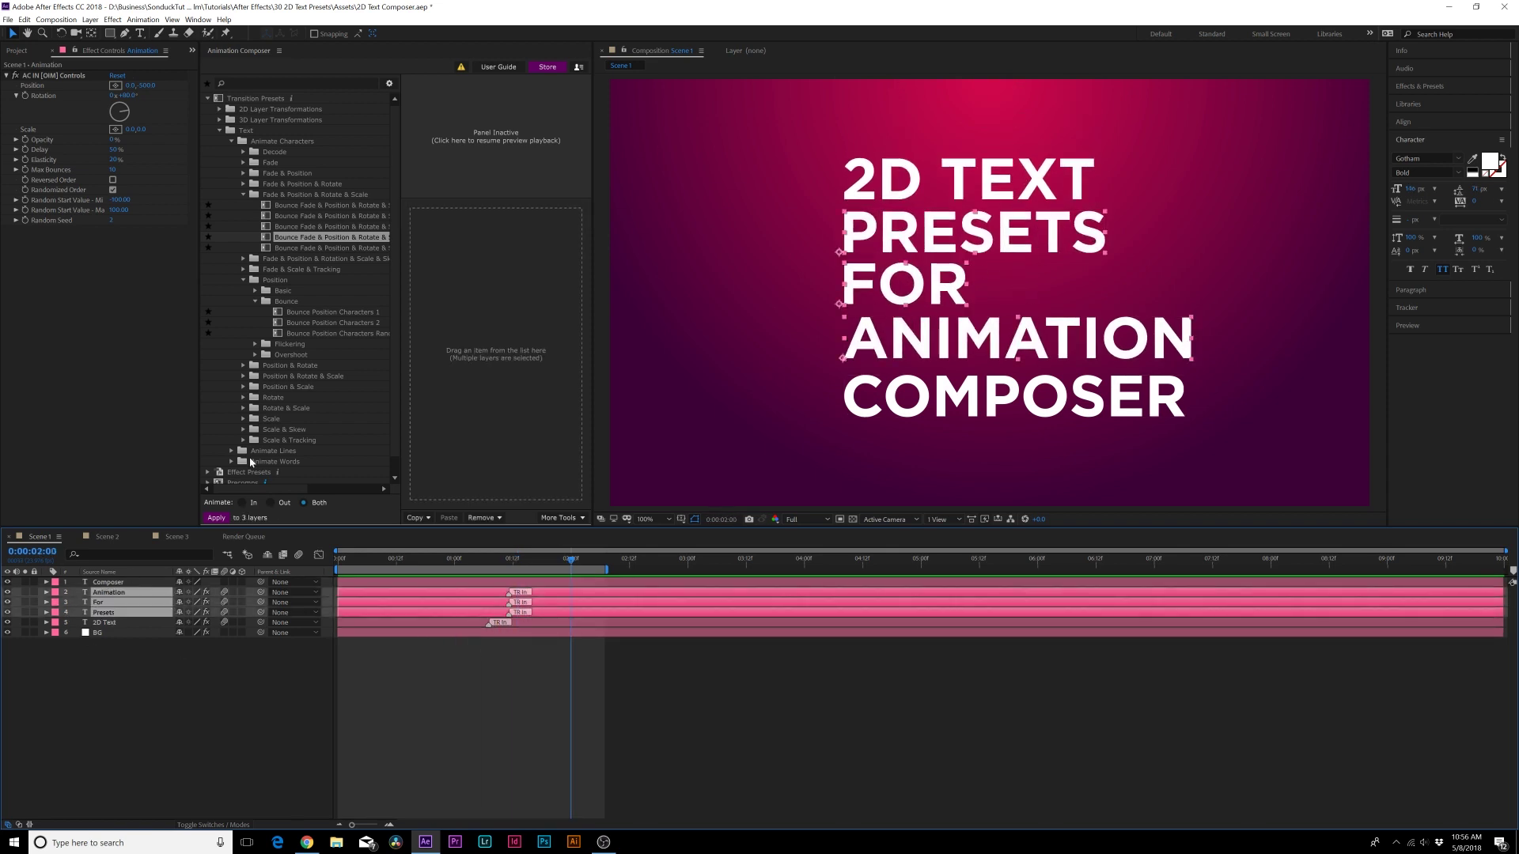
Stagger the three layers' In transition markers by 5 frames with Transition Shifter and scrub to check.
click(540, 518)
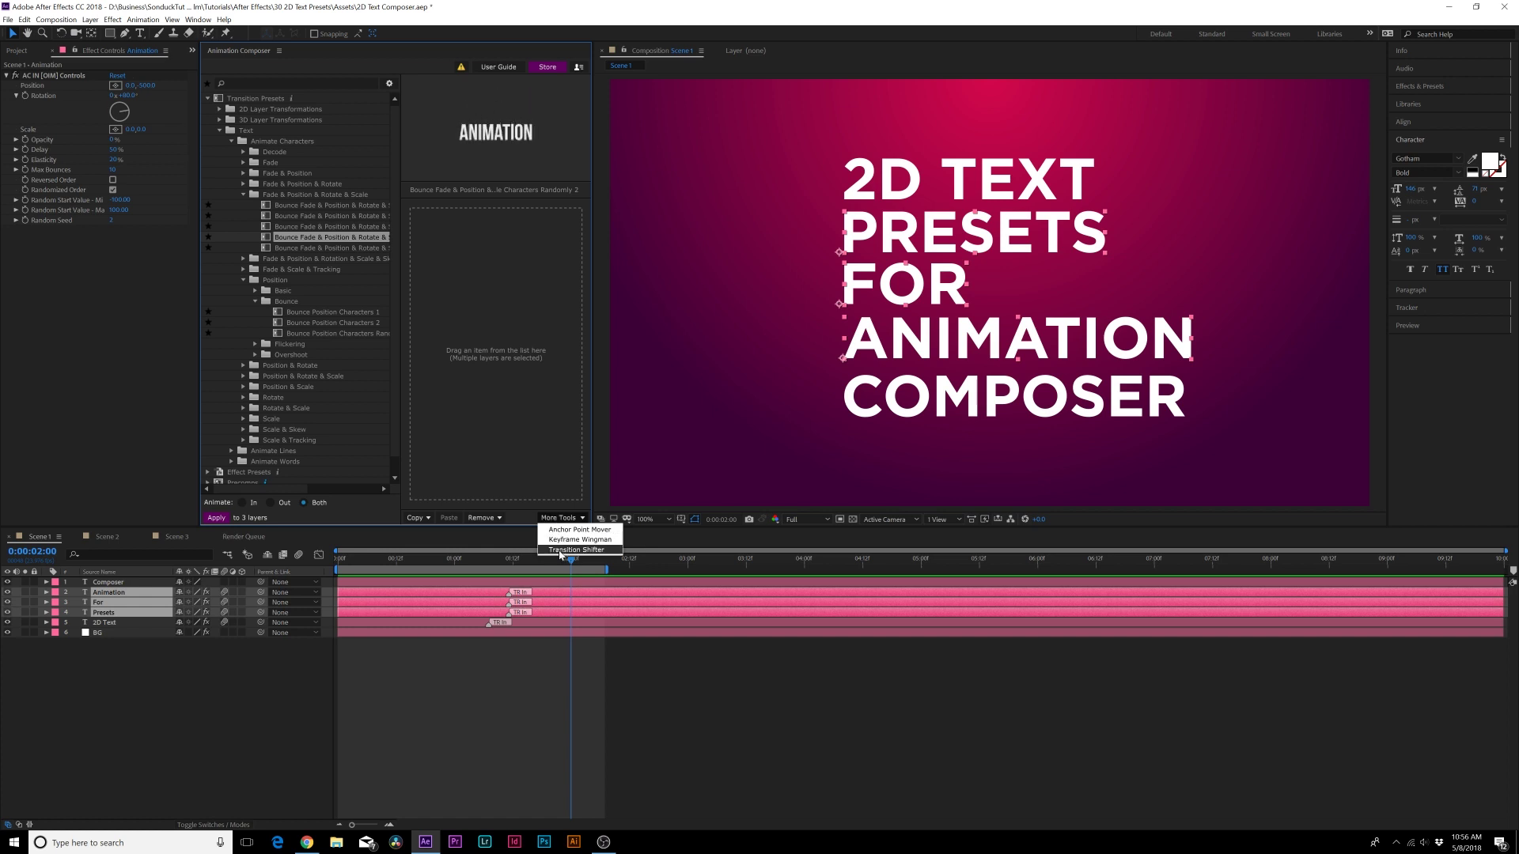
click(576, 550)
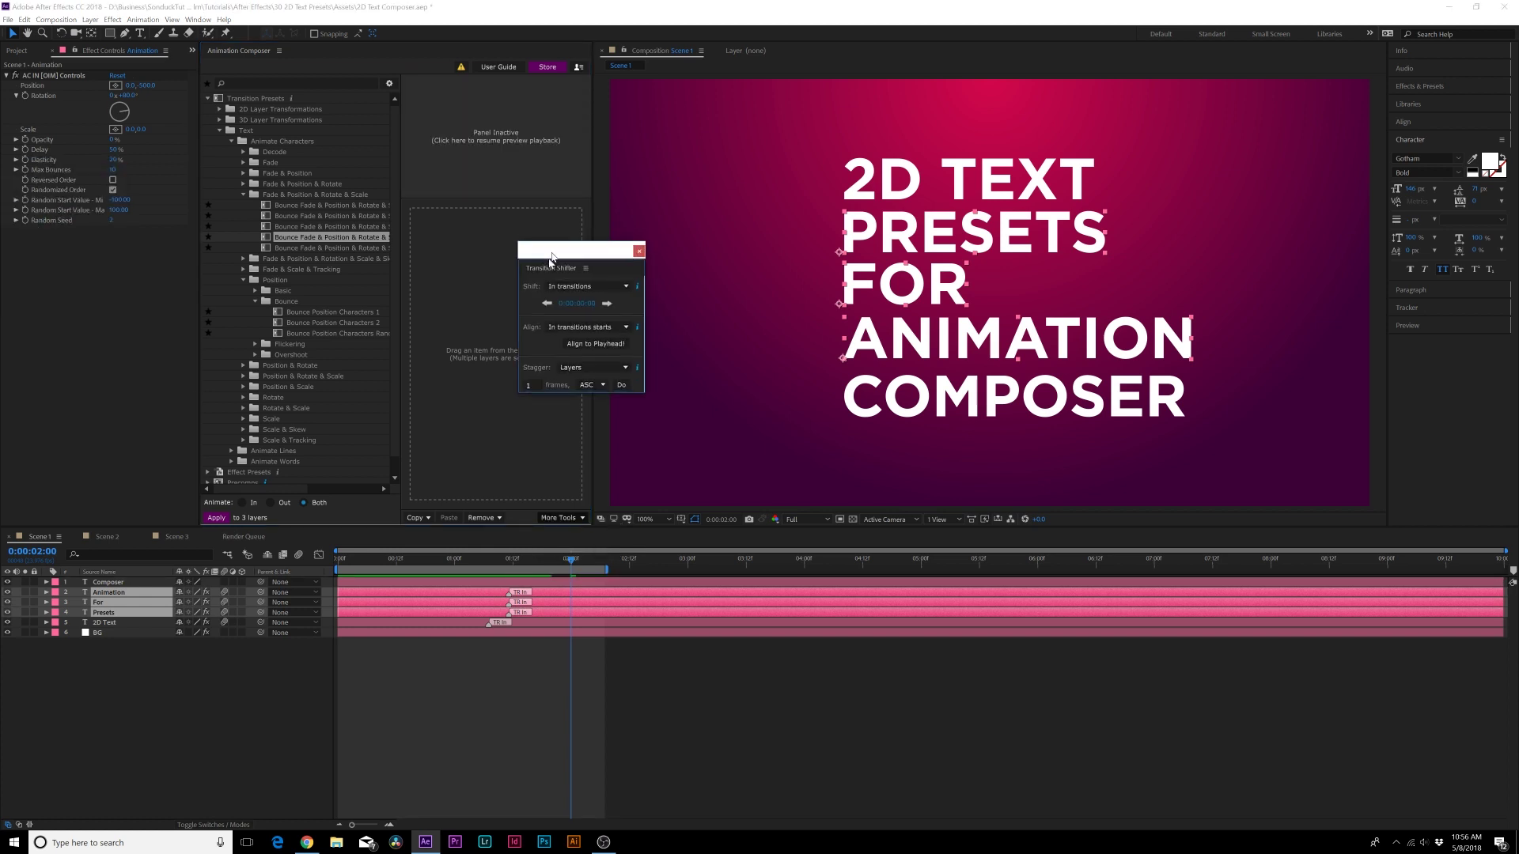
click(565, 298)
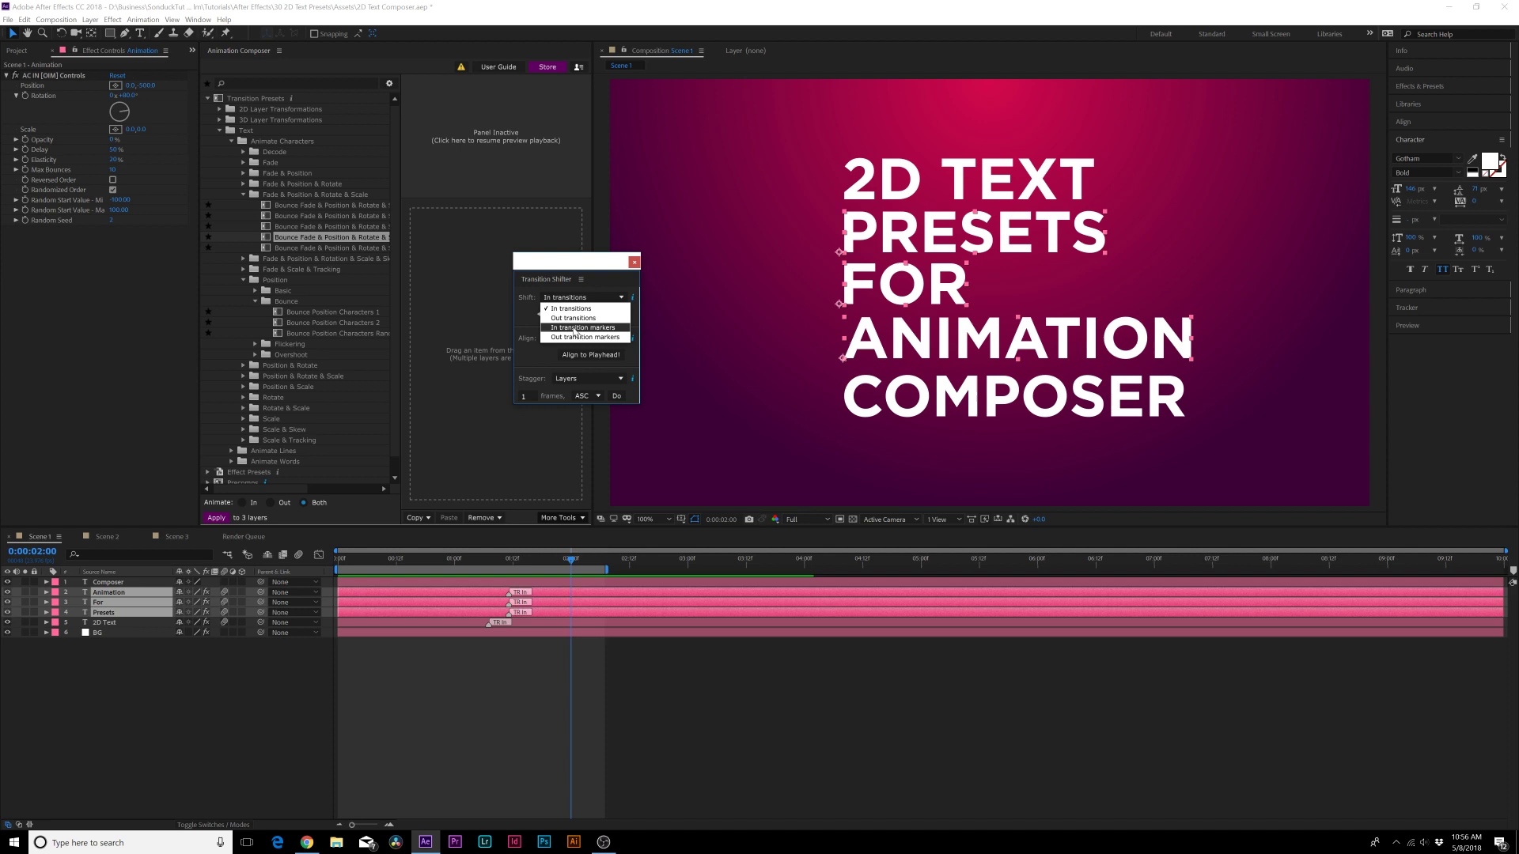
click(601, 331)
click(524, 395)
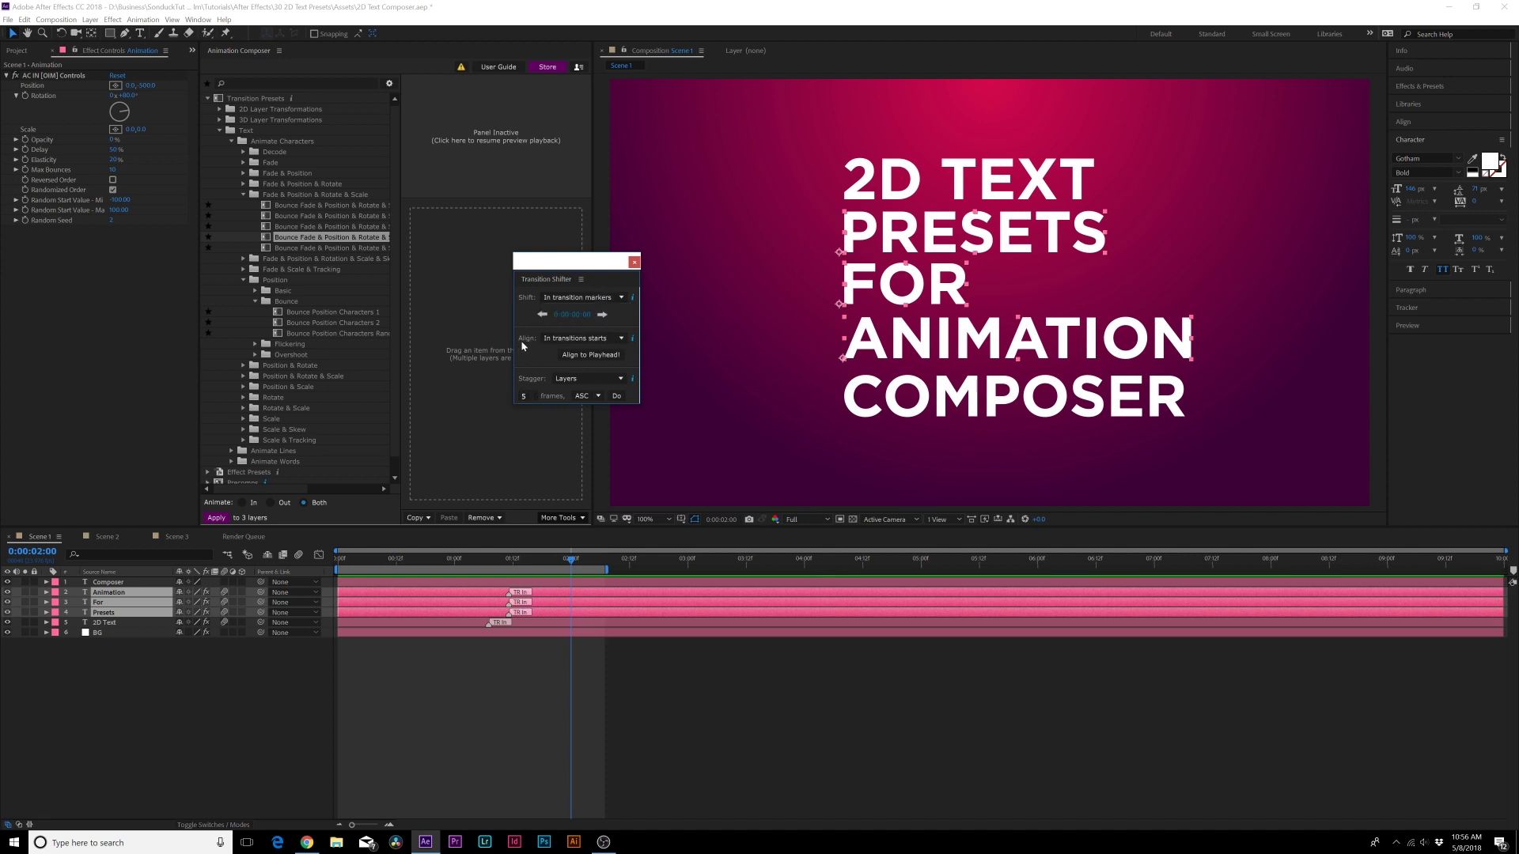
click(615, 396)
drag(502, 566, 544, 566)
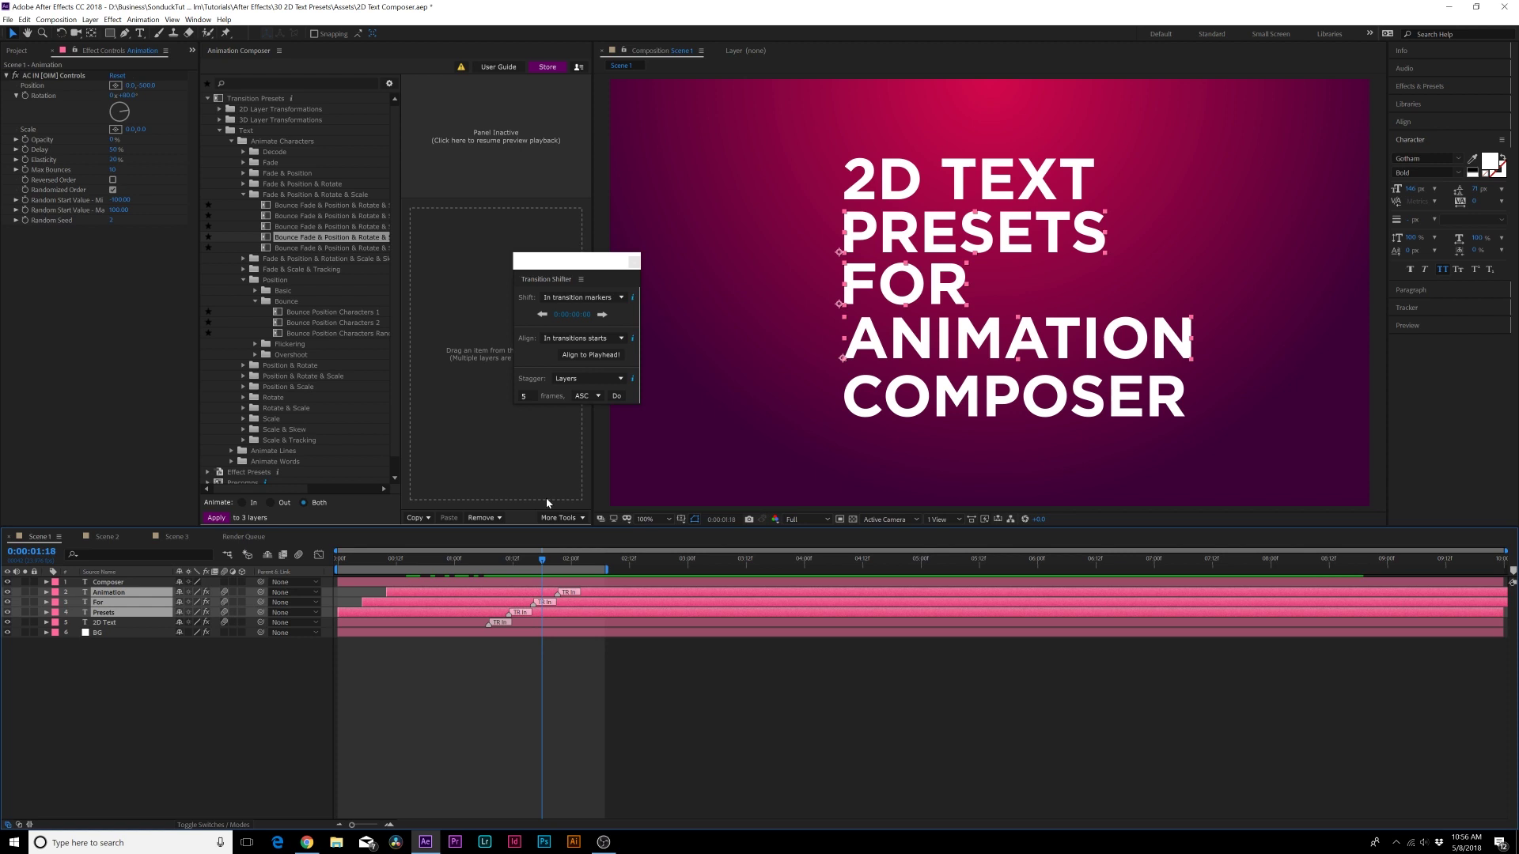
click(580, 380)
click(537, 361)
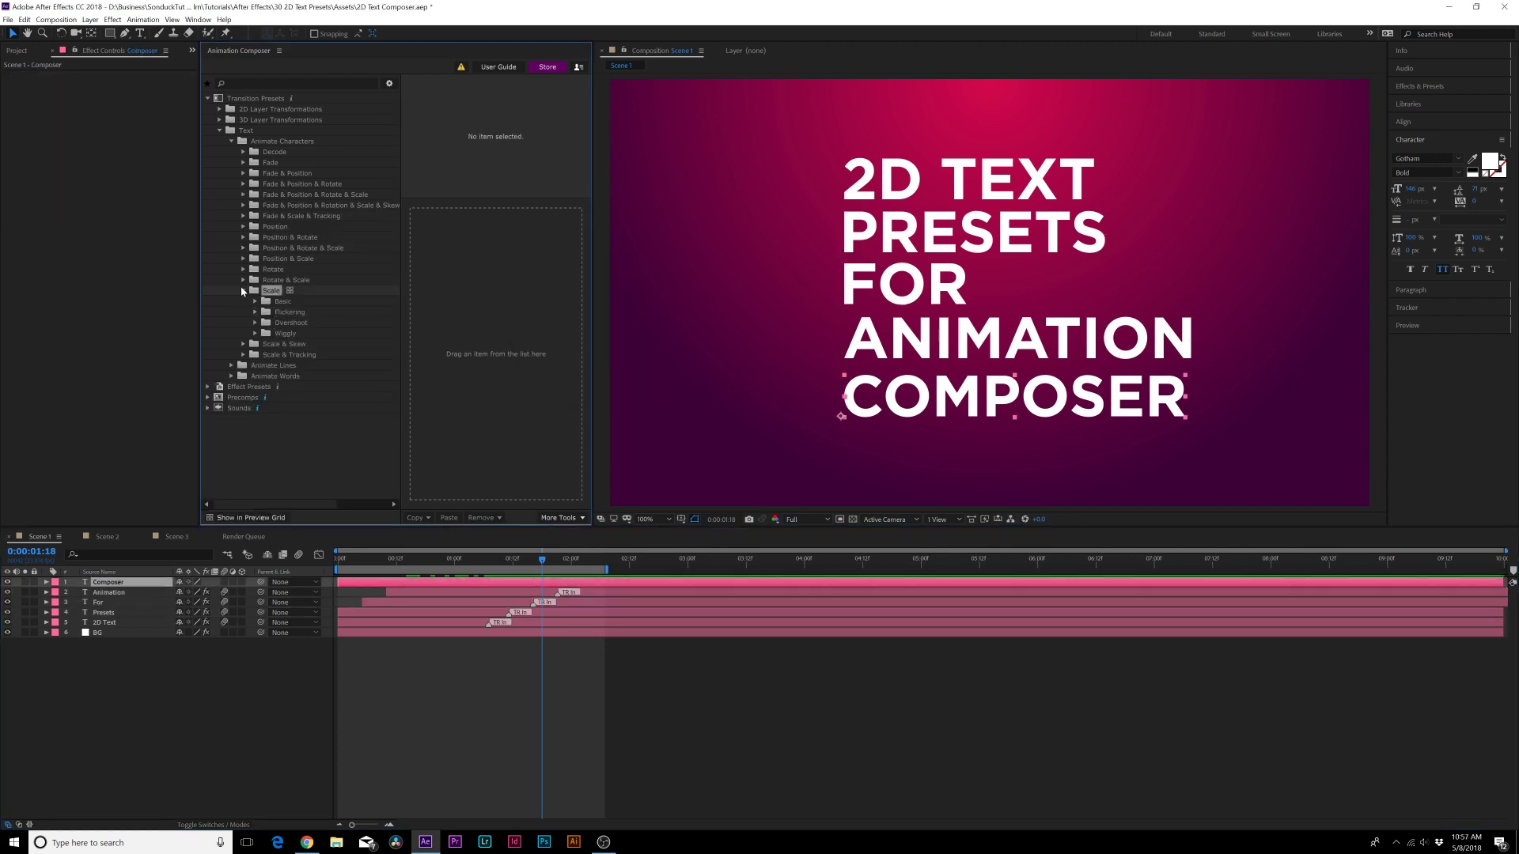
Apply Scale Characters From Start 3 from Scale > Basic as the Composer layer's In and preview.
click(243, 291)
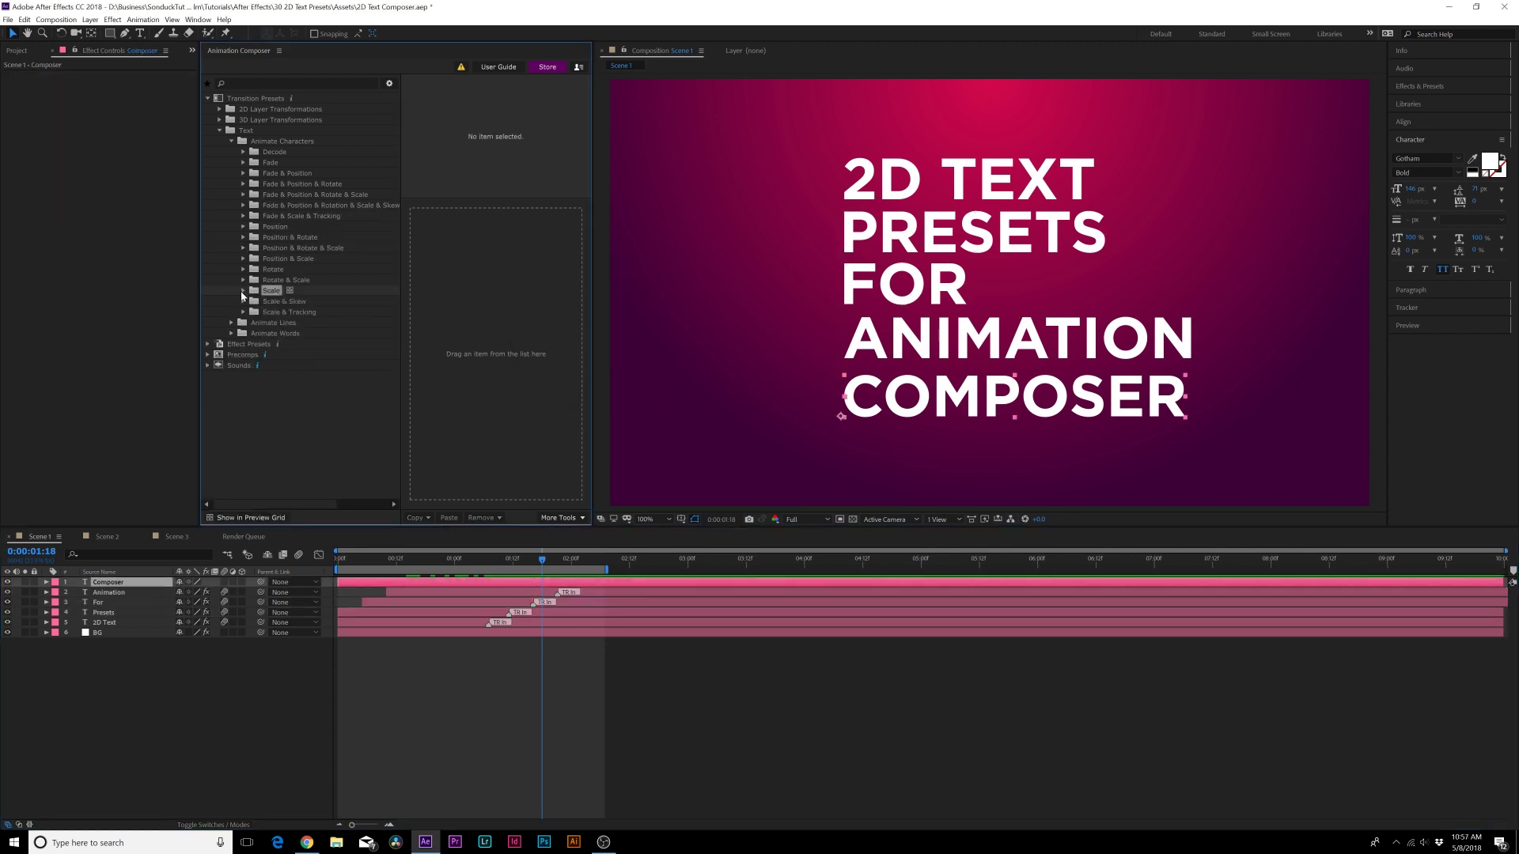
click(243, 291)
click(256, 302)
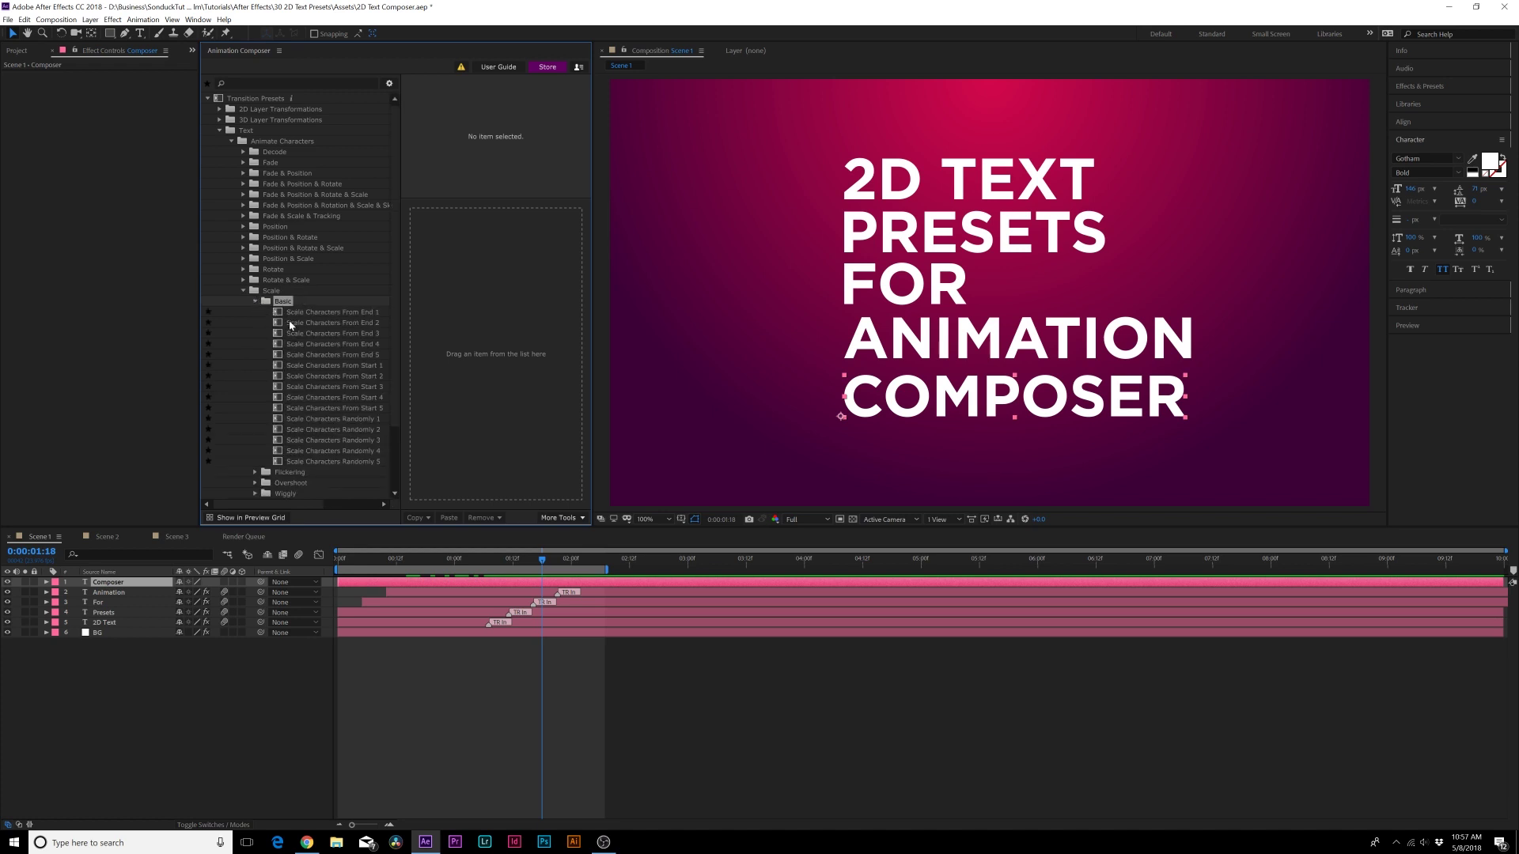
click(291, 322)
click(297, 387)
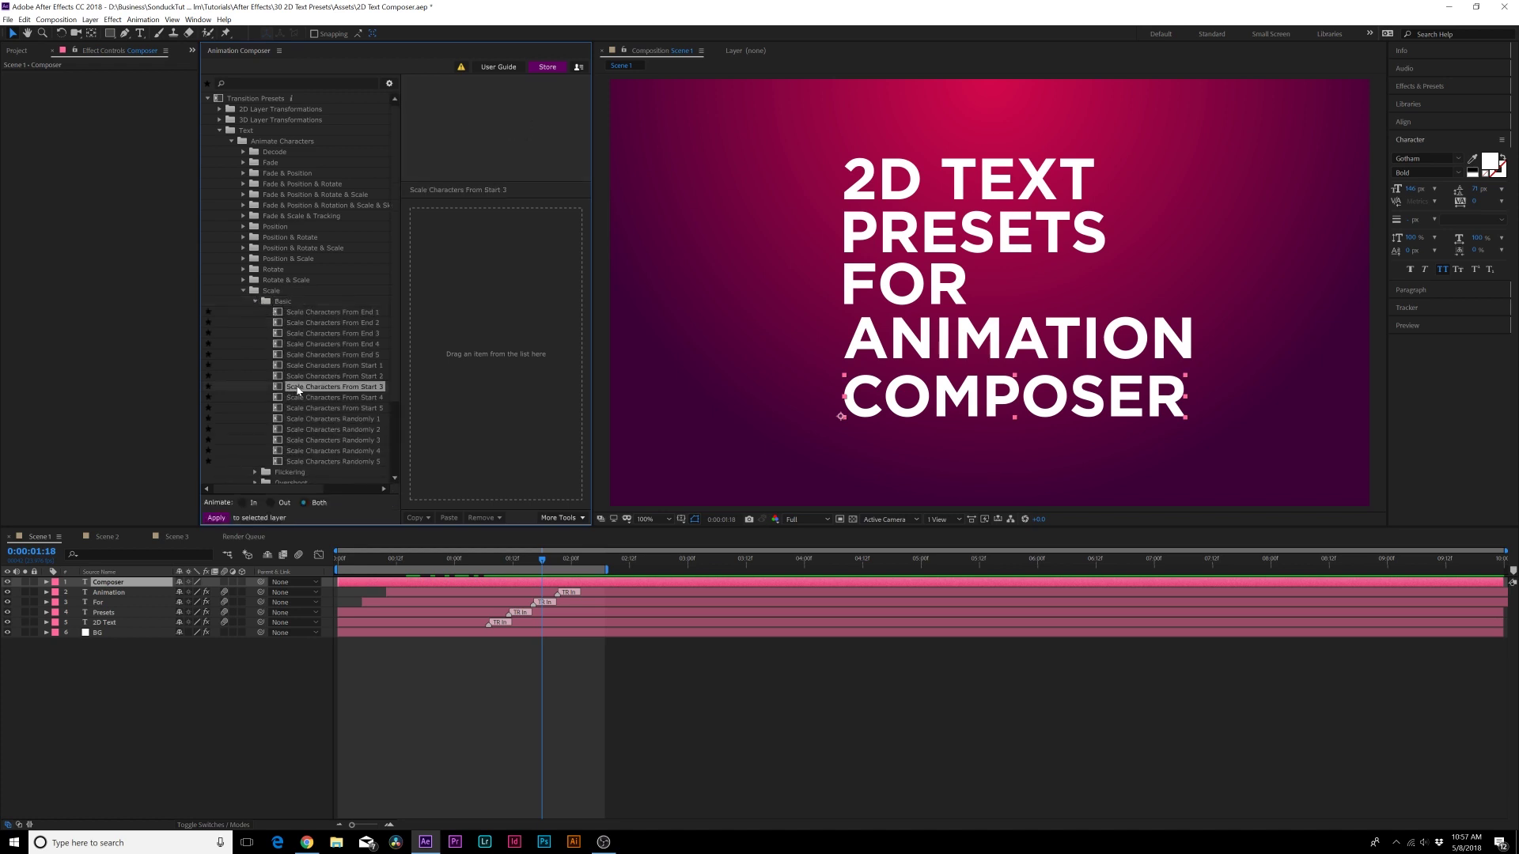
drag(292, 387, 447, 354)
key(space)
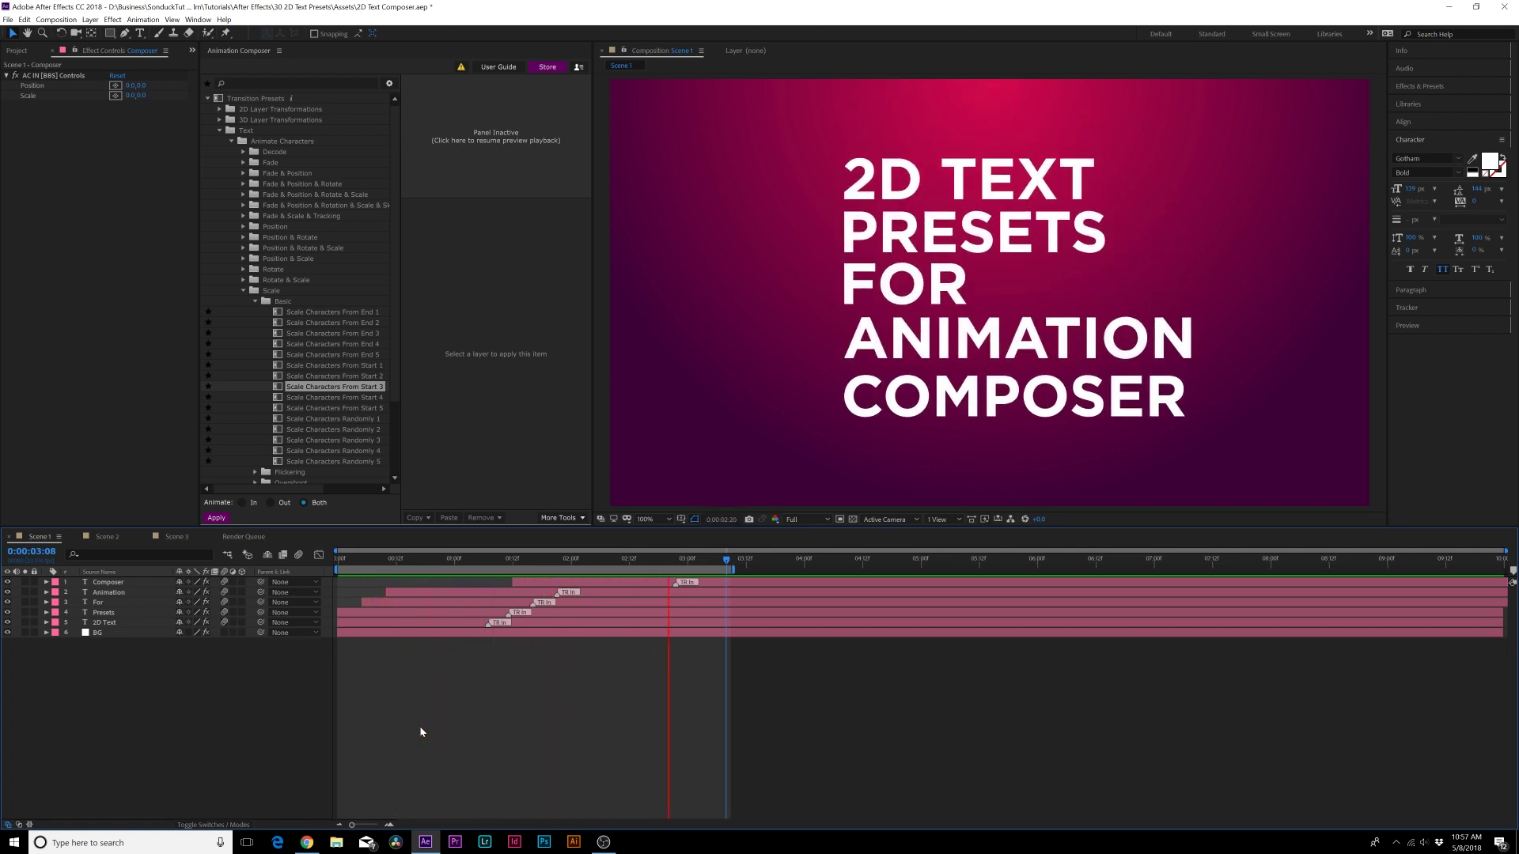
key(space)
key(space)
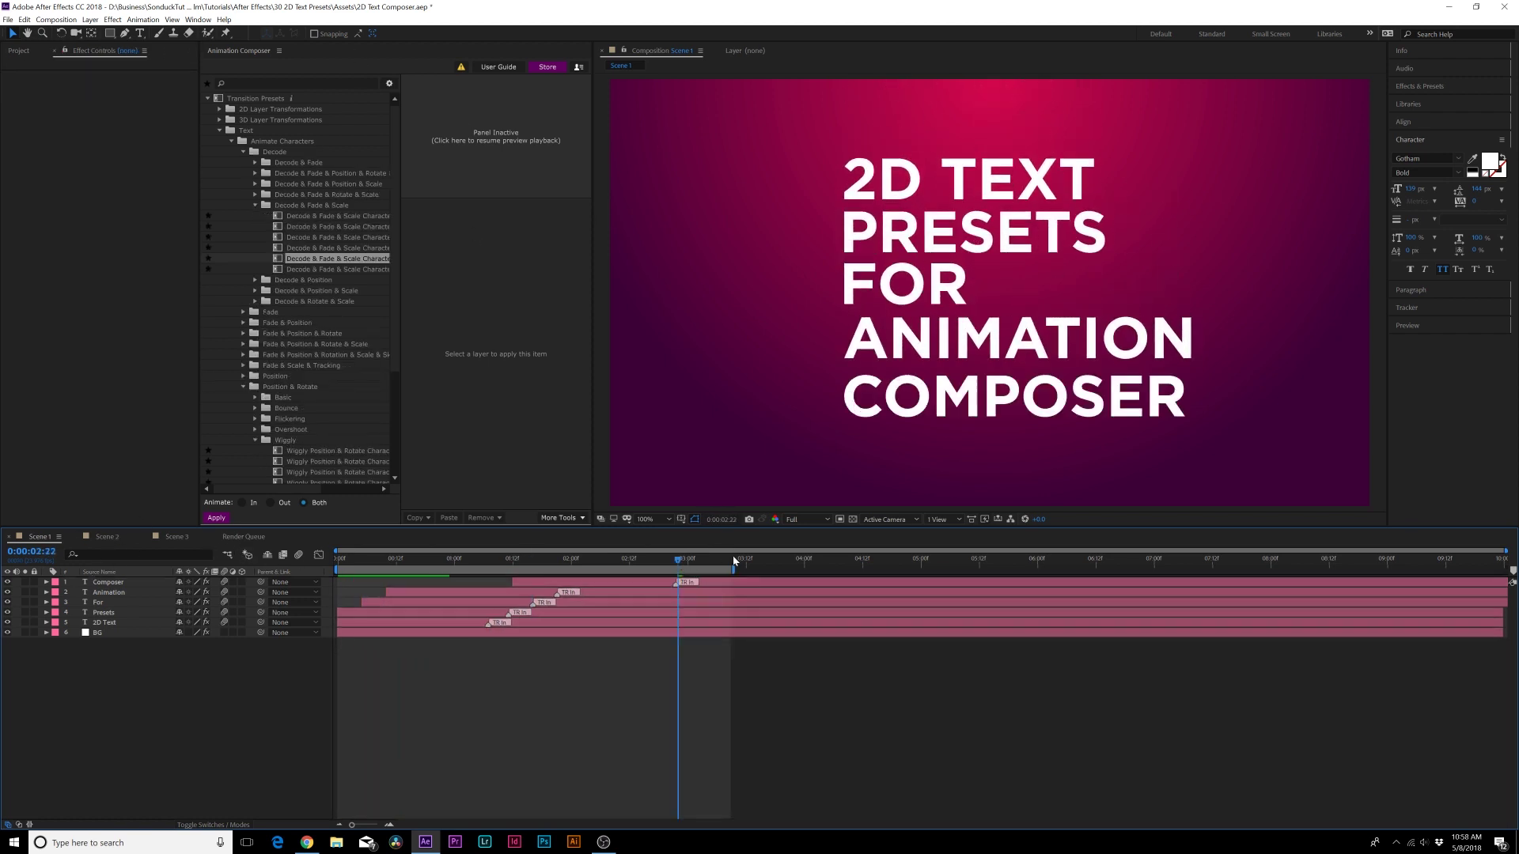
Apply 3D Overshoot Rotate Characters 1 as the Out transition on all five text layers, then open Transition Shifter.
click(102, 627)
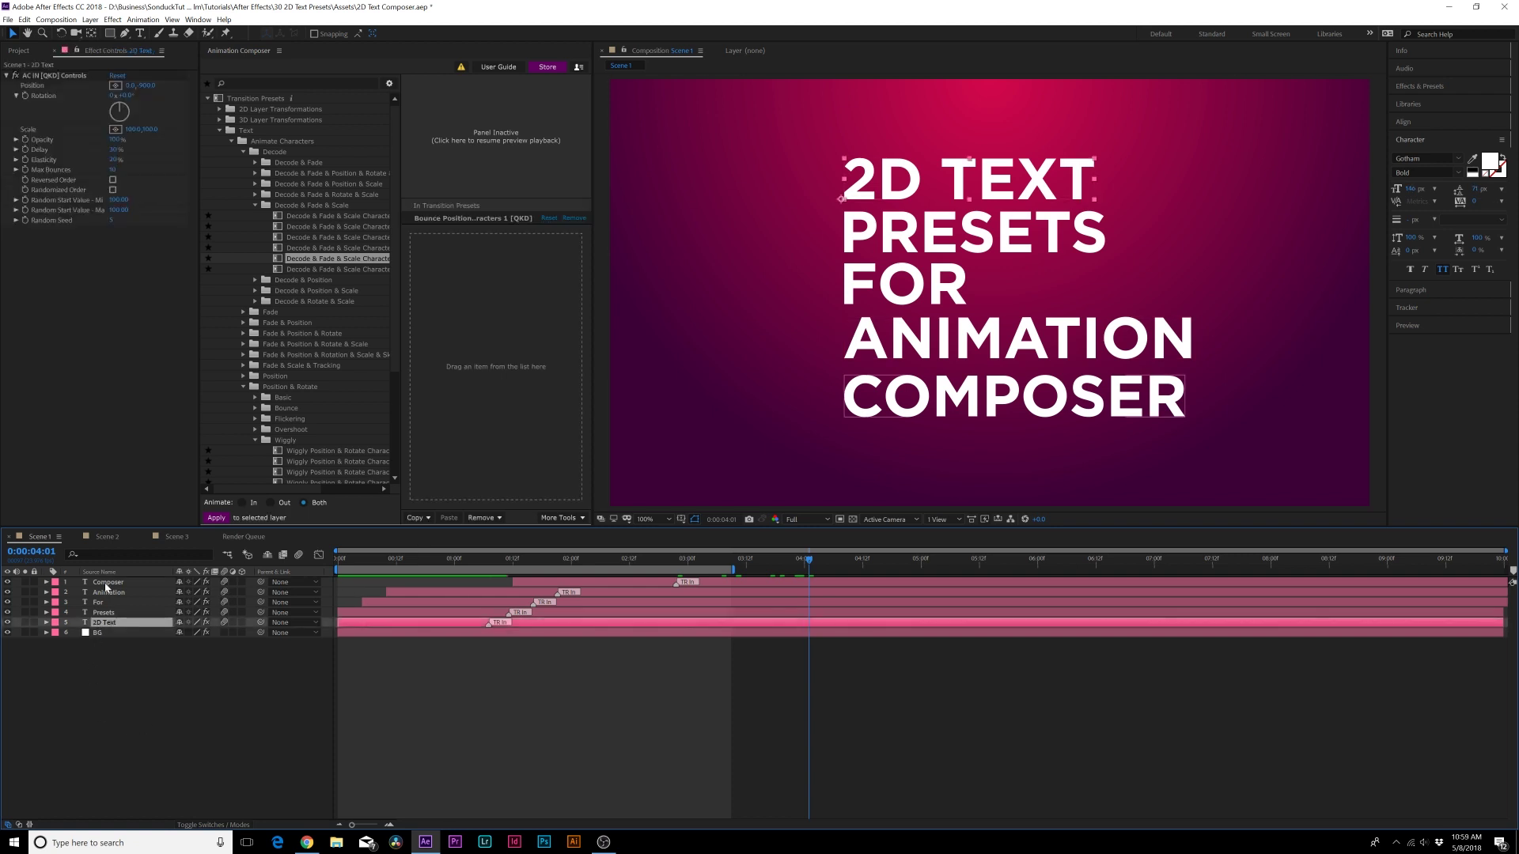
shift+click(108, 582)
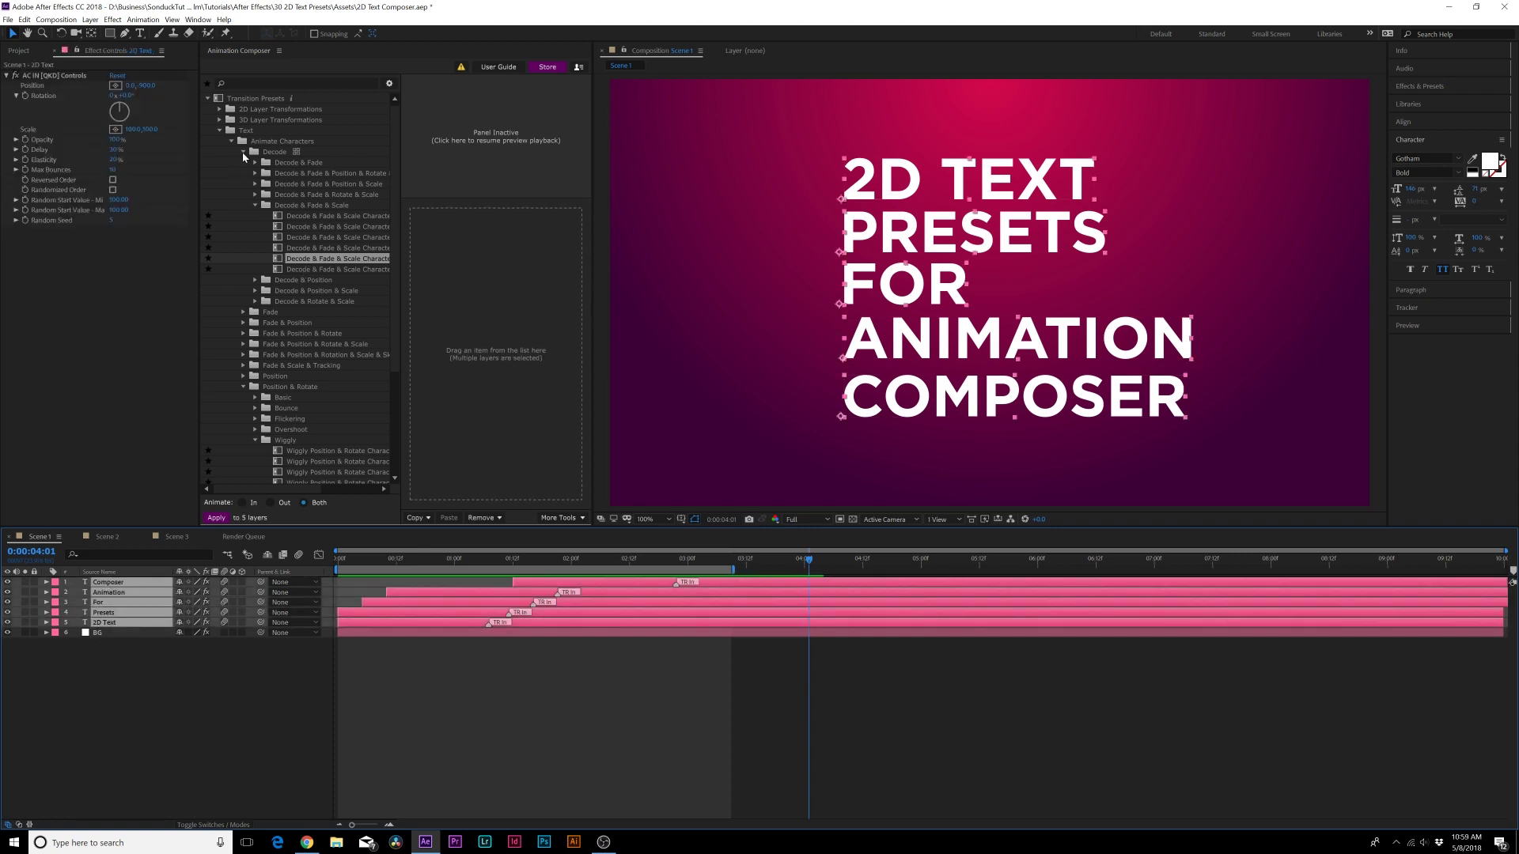
click(244, 153)
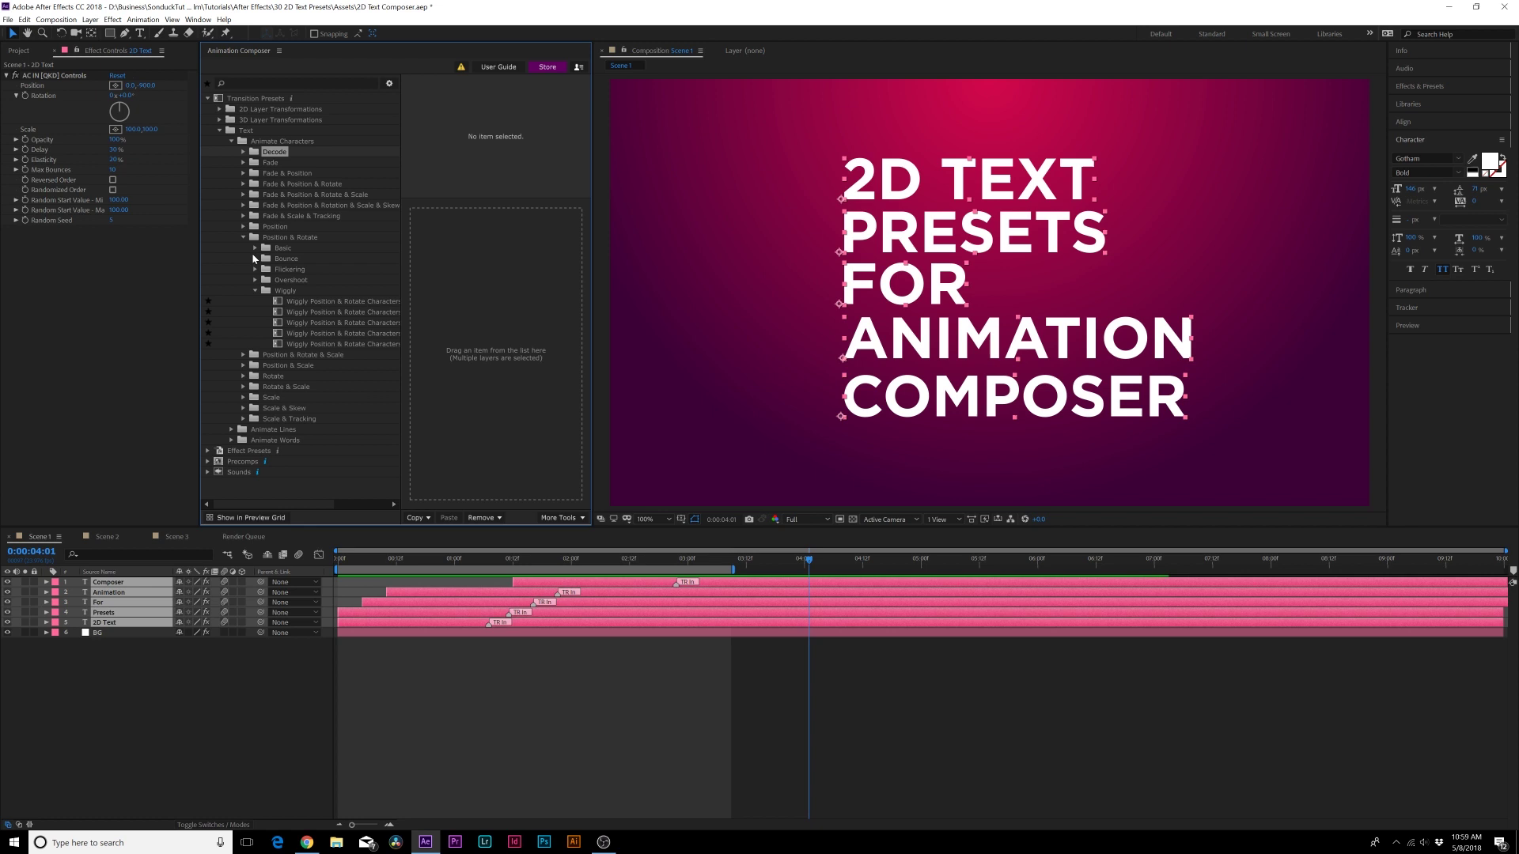
click(243, 376)
click(313, 388)
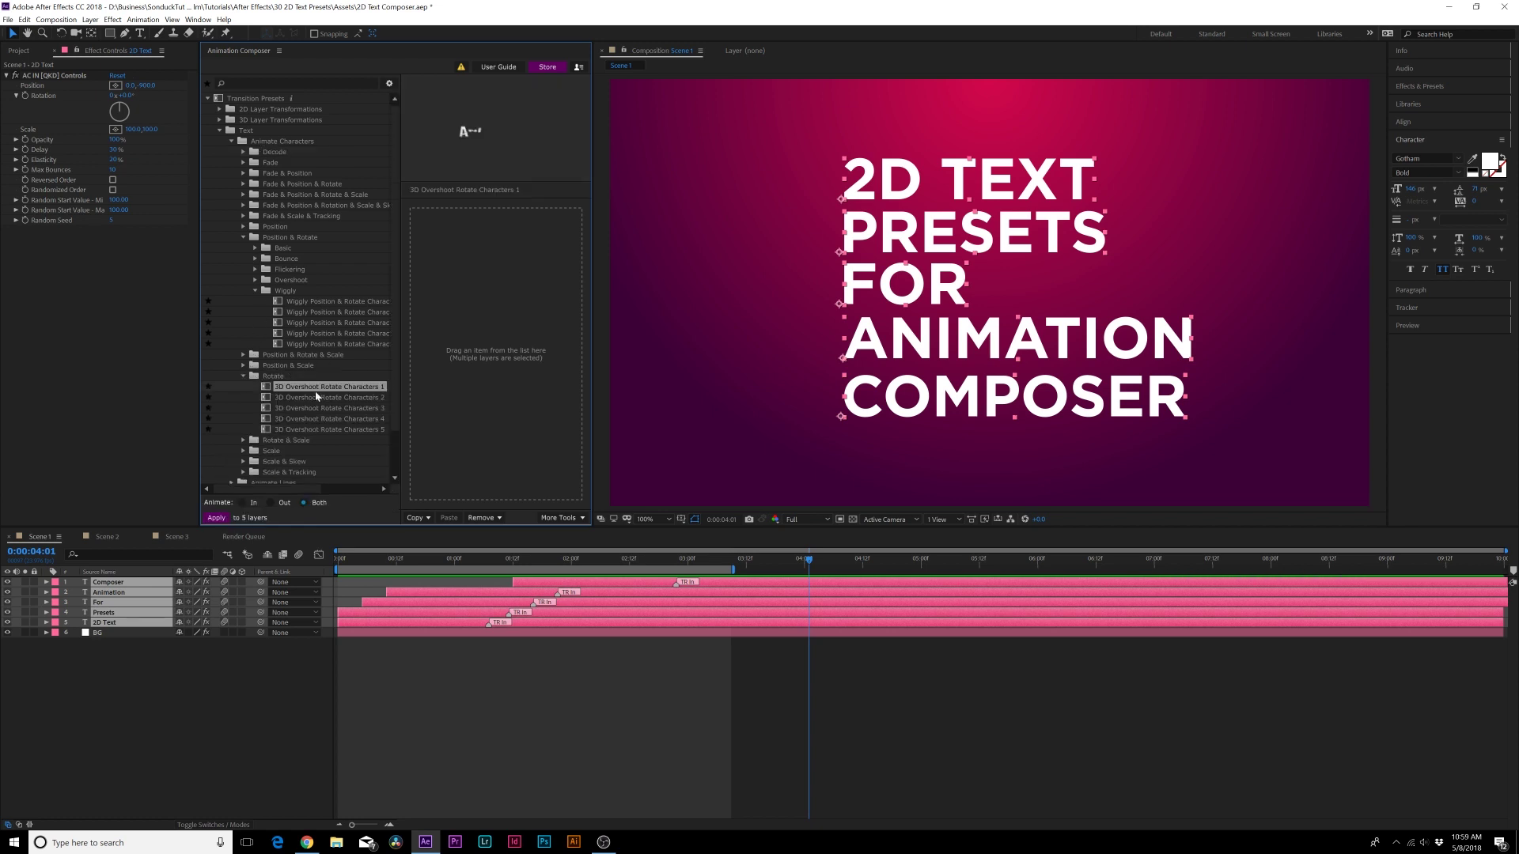
drag(313, 388, 490, 356)
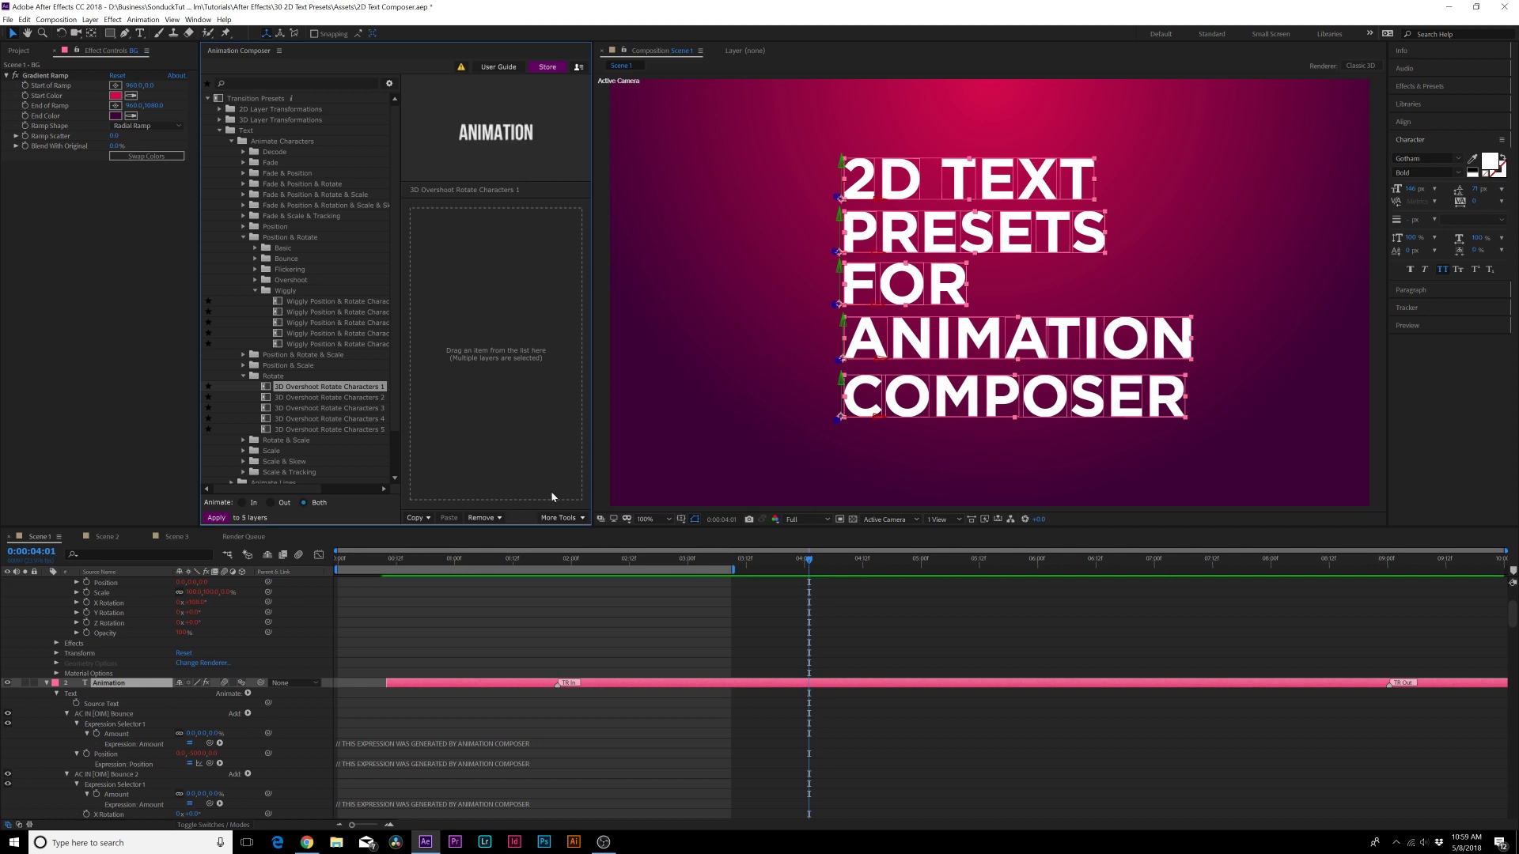
click(543, 519)
click(566, 548)
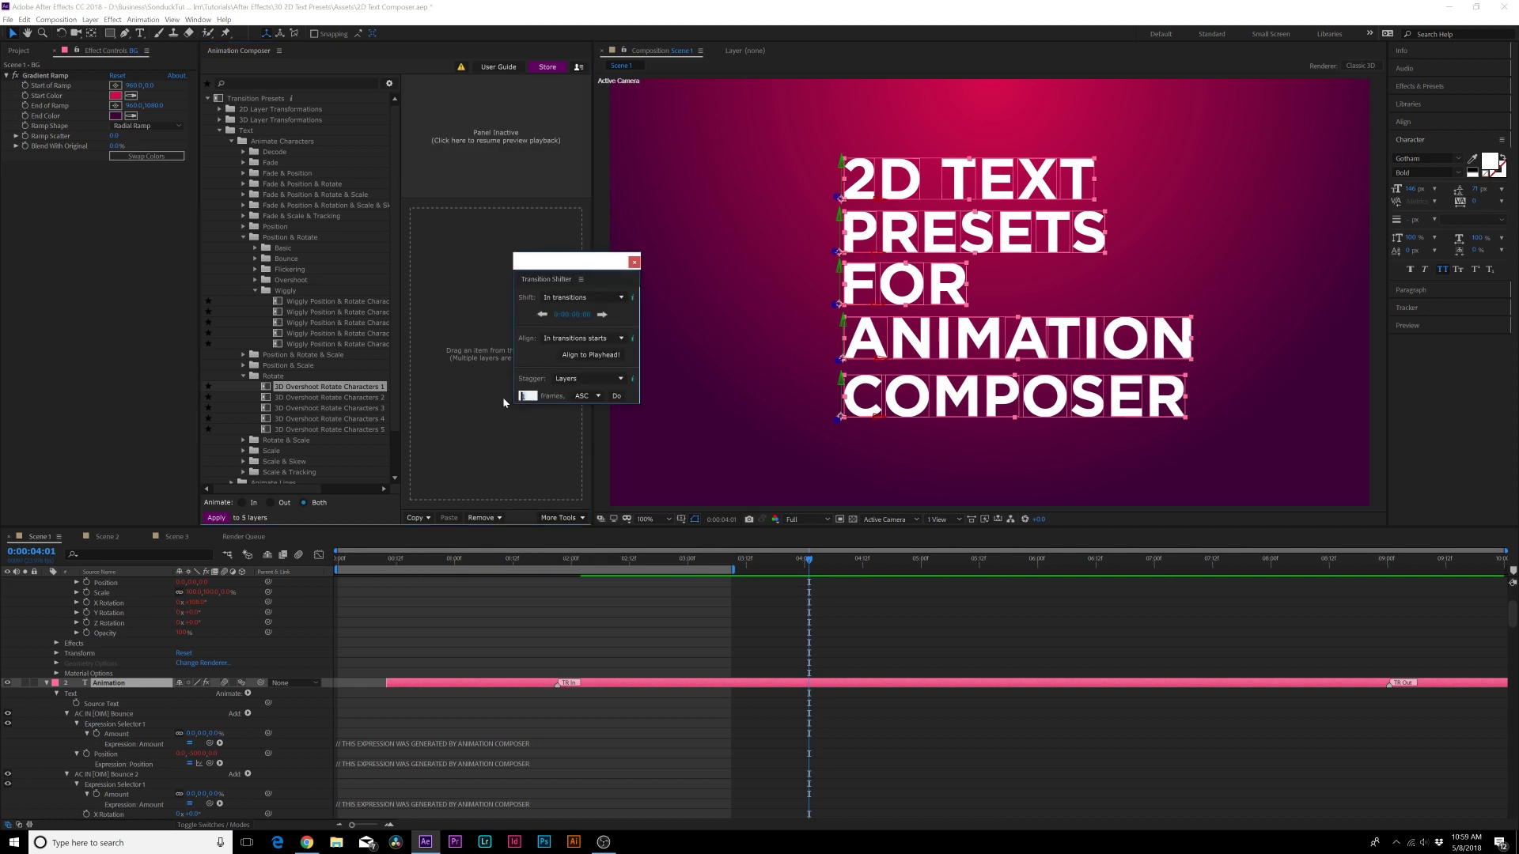
Stagger the five layers, shift their Out transitions to 0:00:03:04, and play back the title.
click(617, 397)
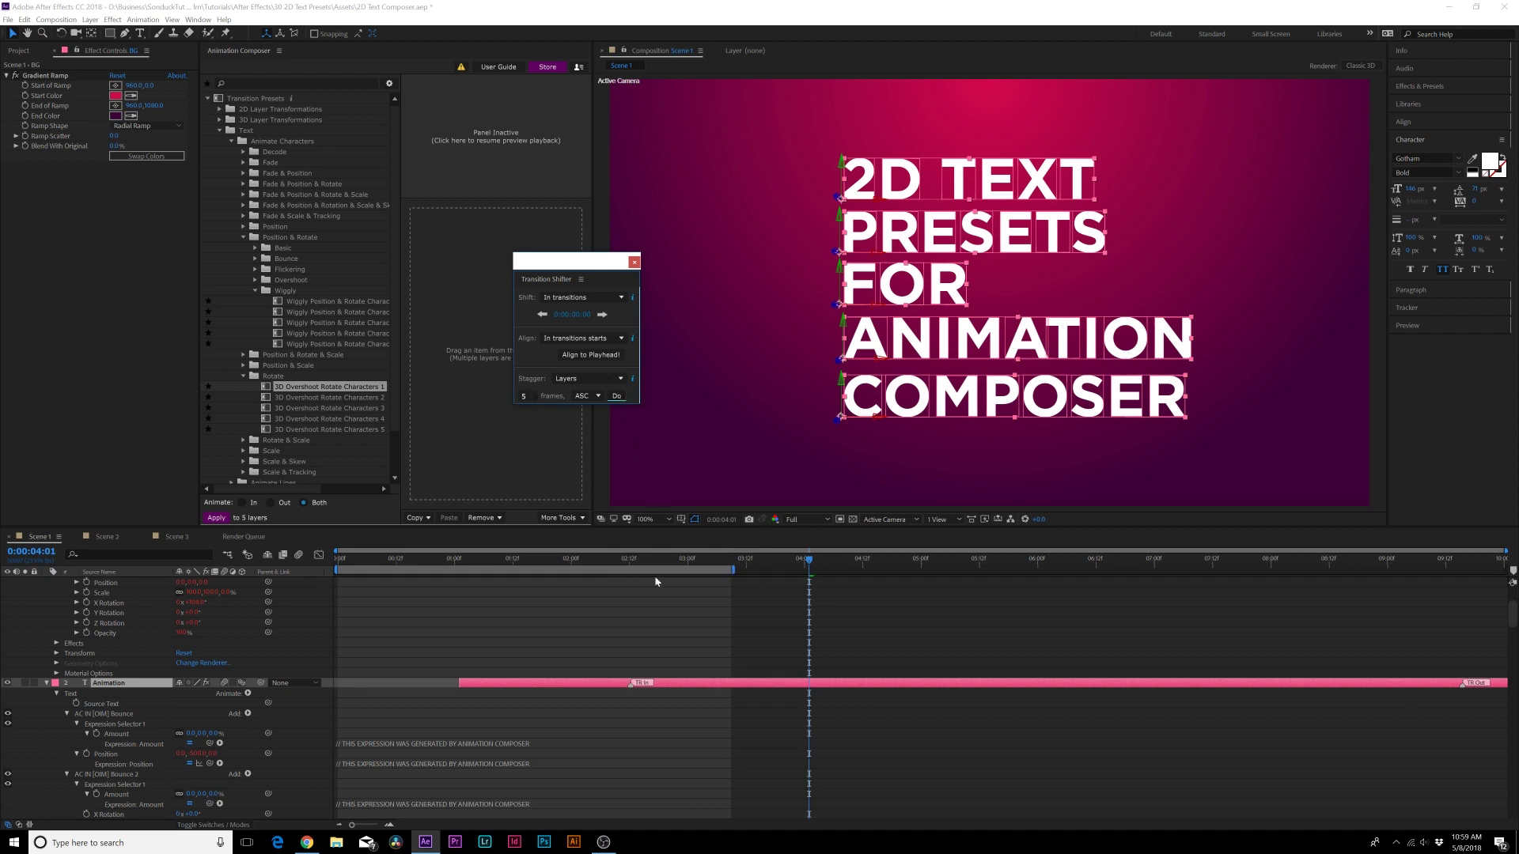
key(ctrl+a)
key(u)
click(582, 298)
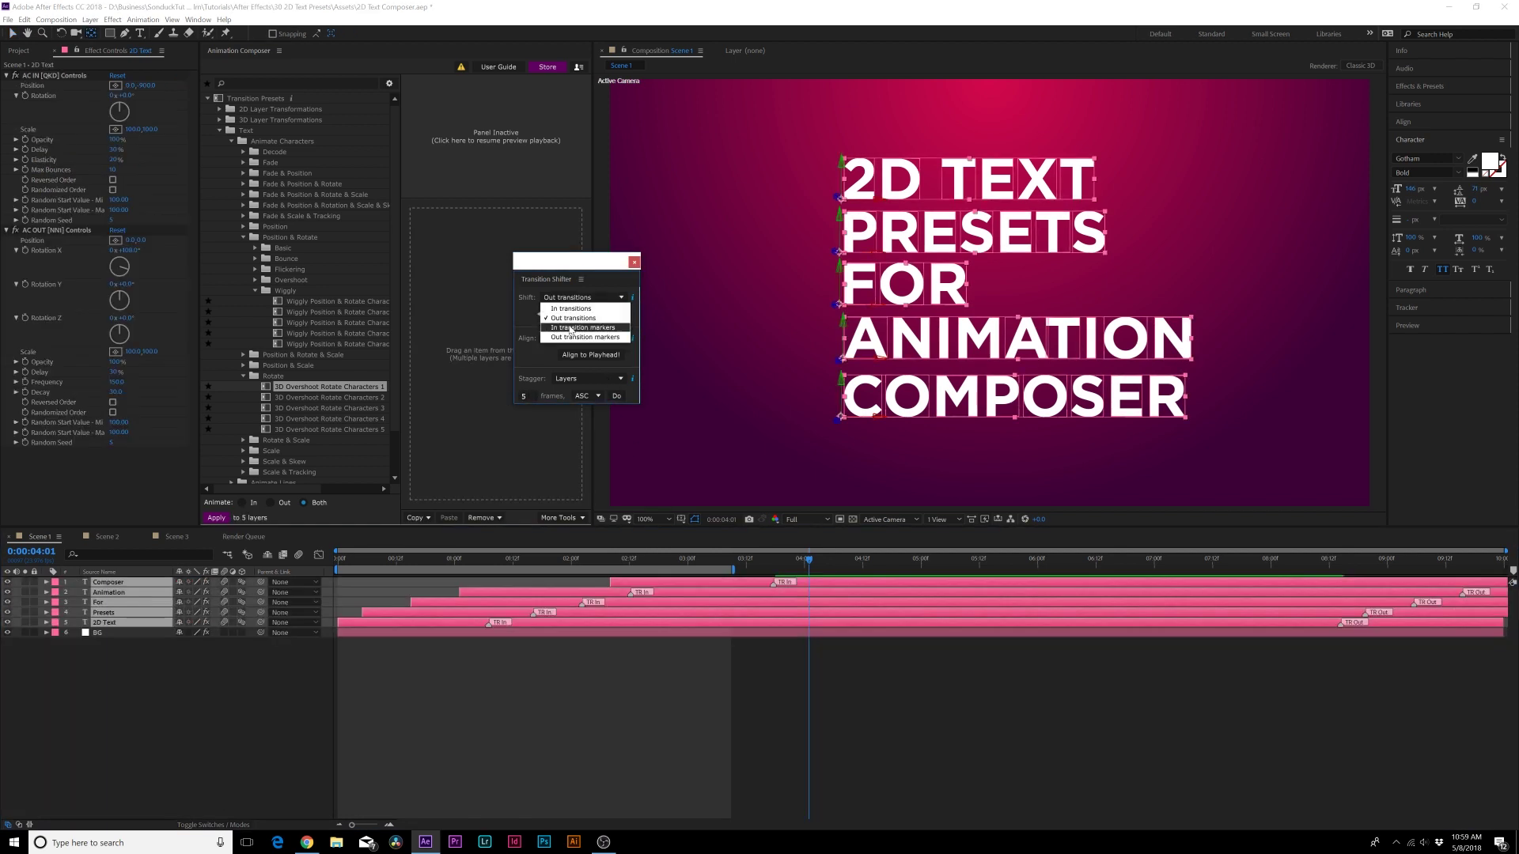
click(569, 324)
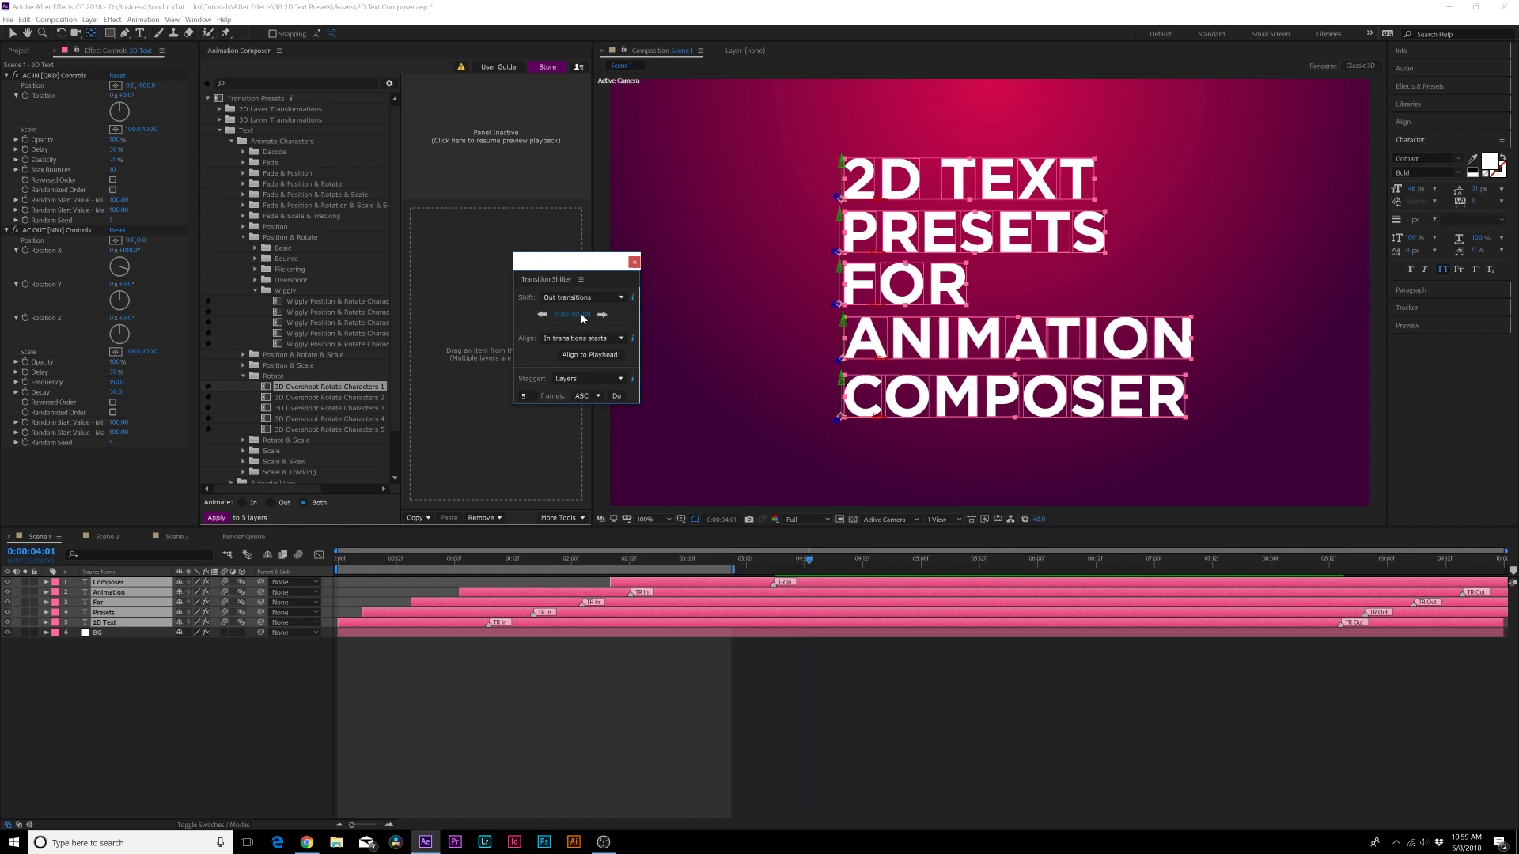
drag(581, 313, 732, 326)
drag(573, 314, 380, 364)
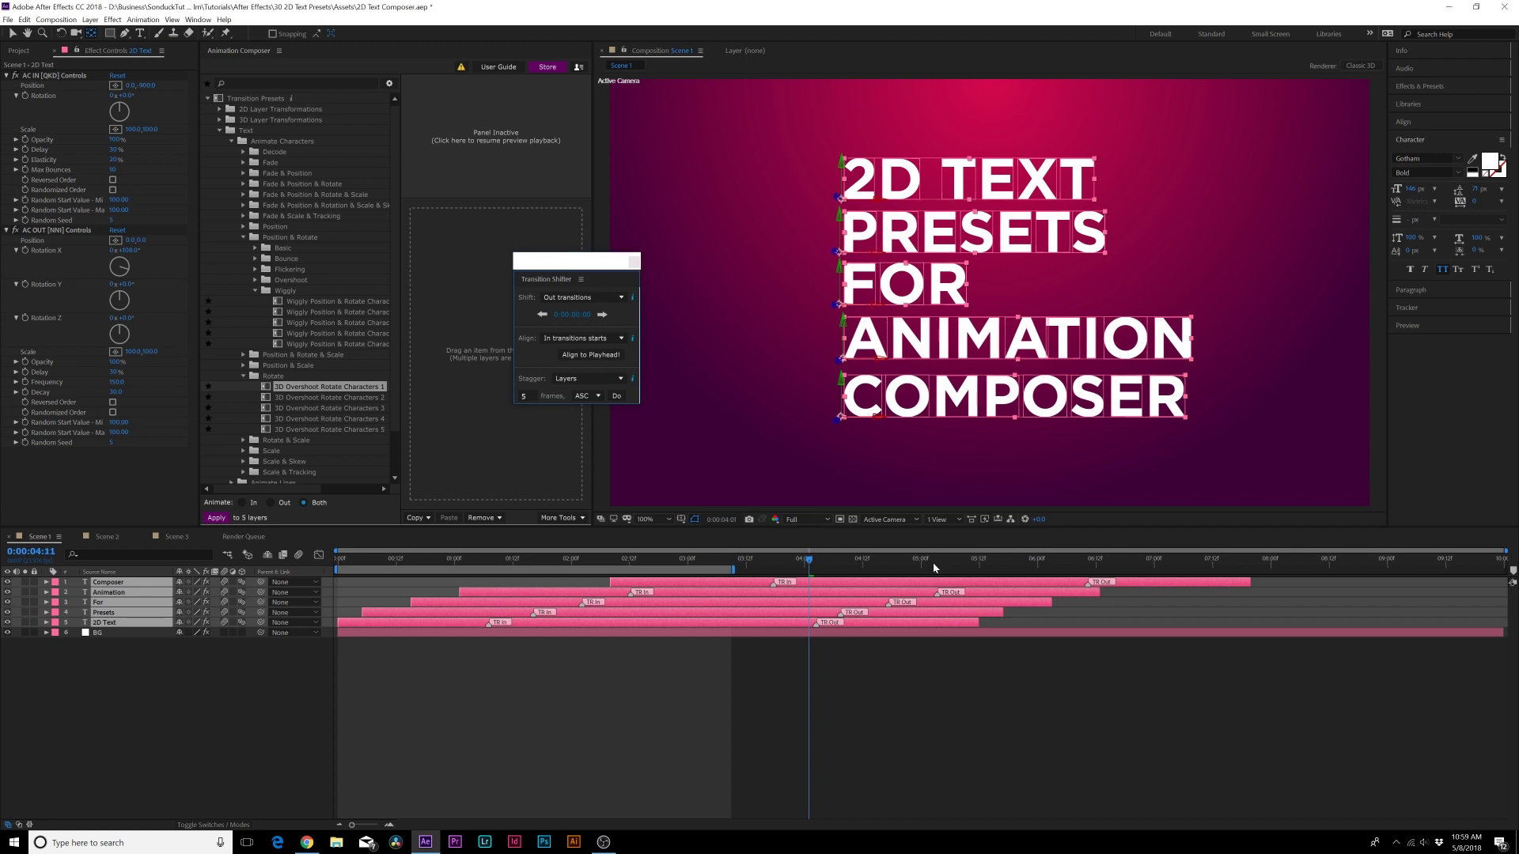
key(space)
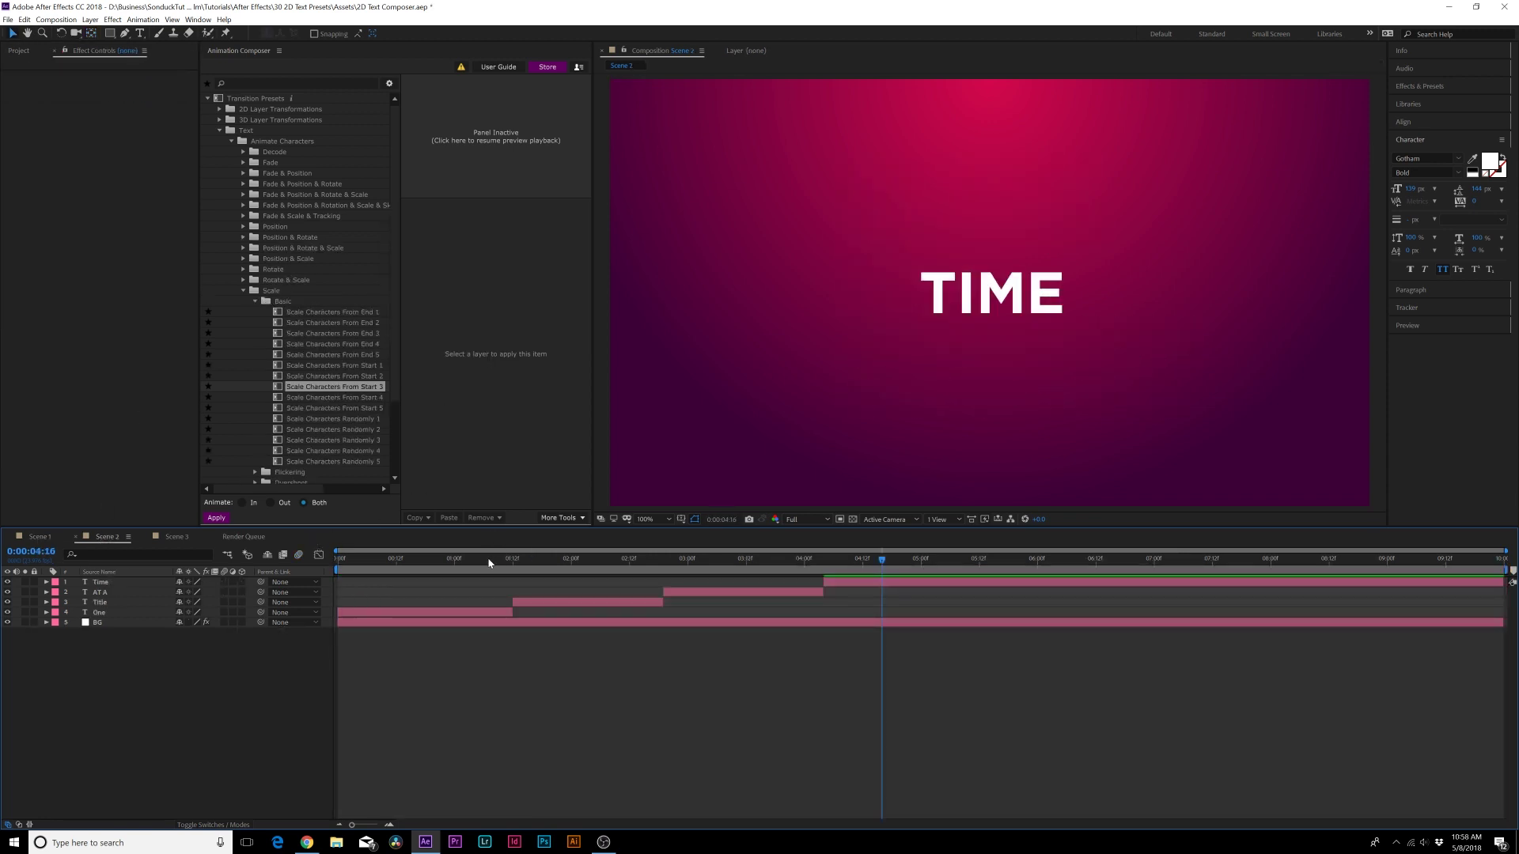
Scrub through the scene's ONE, AT A and TIME words, then select the One text layer.
drag(489, 564, 925, 572)
drag(734, 607, 424, 600)
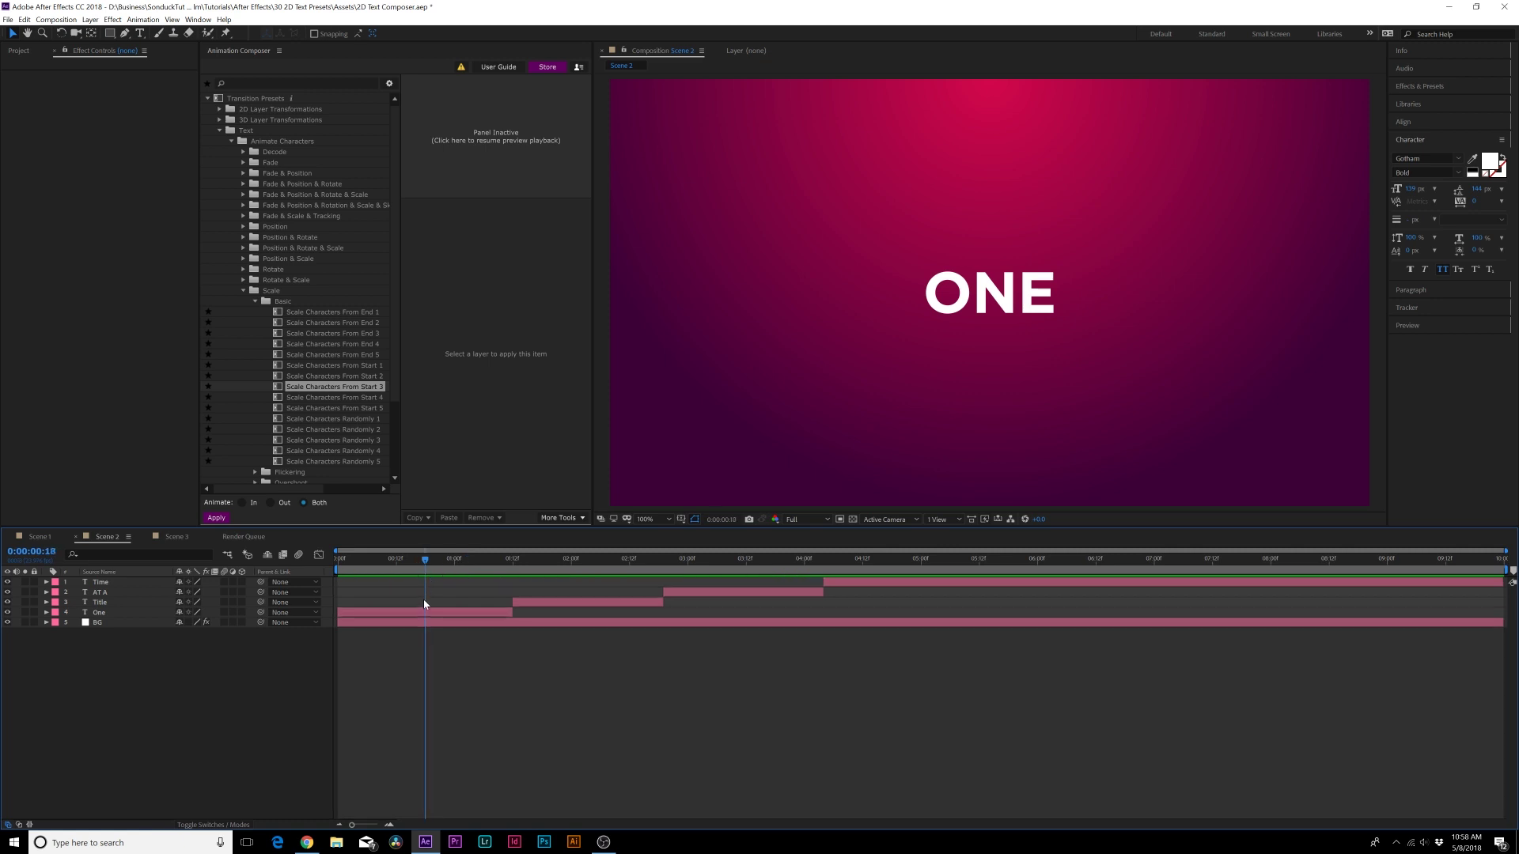
click(379, 614)
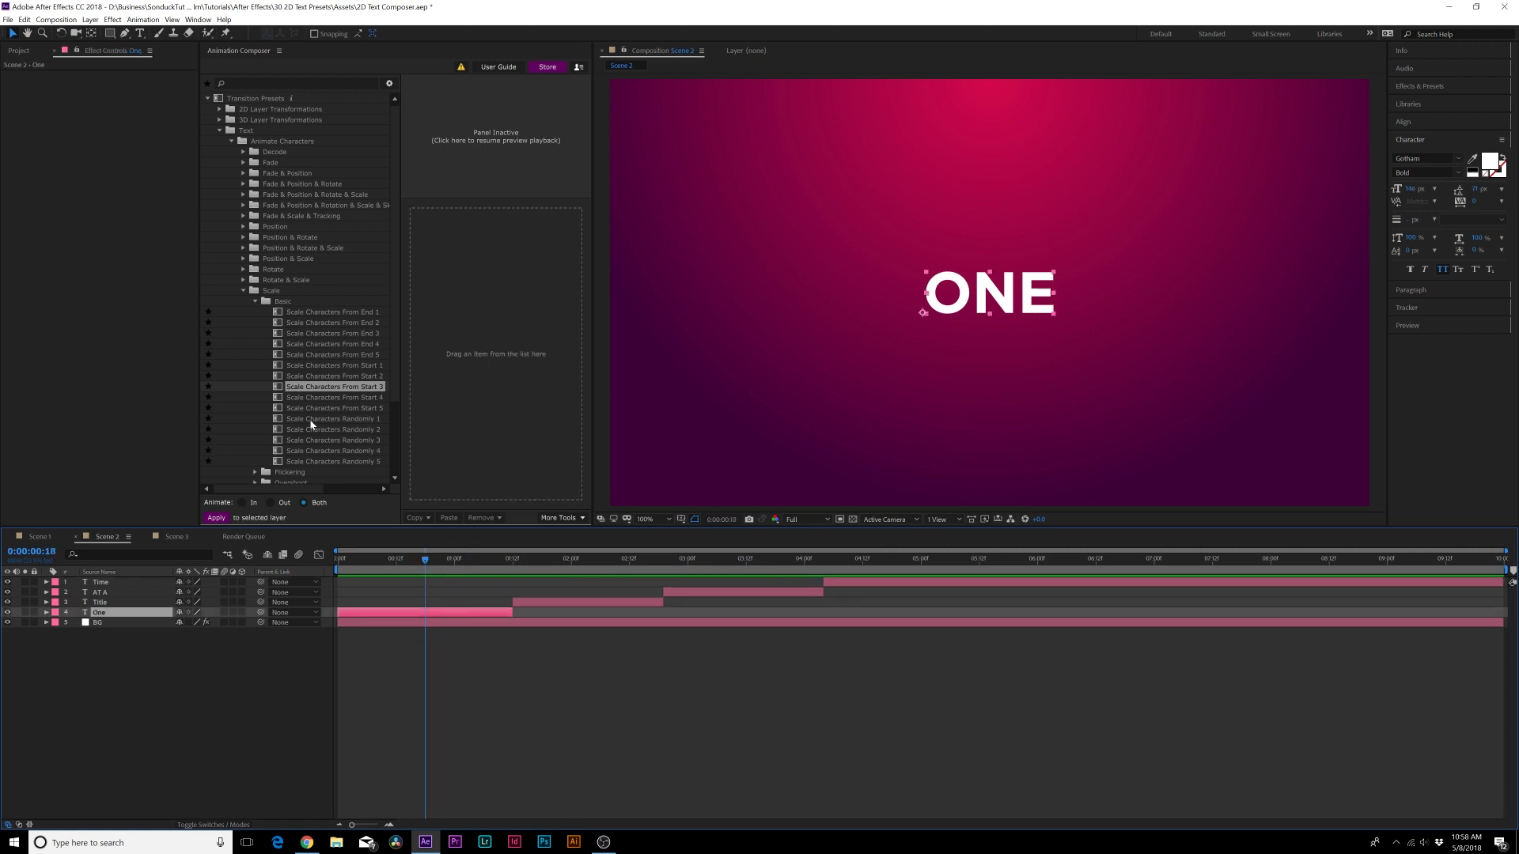
Preview the first and third Wiggly Position & Rotate character presets on the One layer.
click(243, 291)
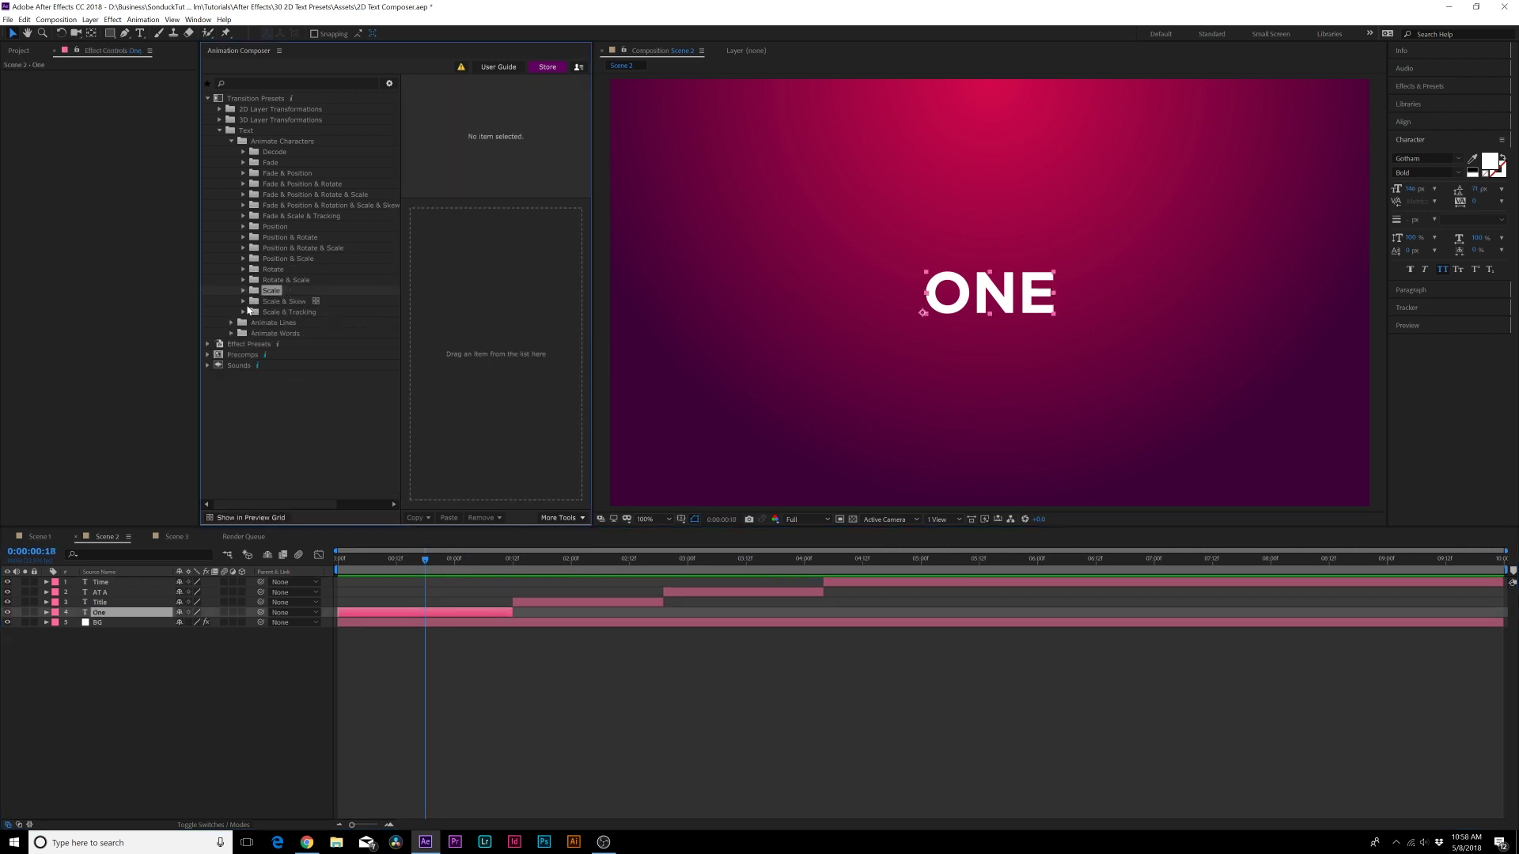
click(242, 238)
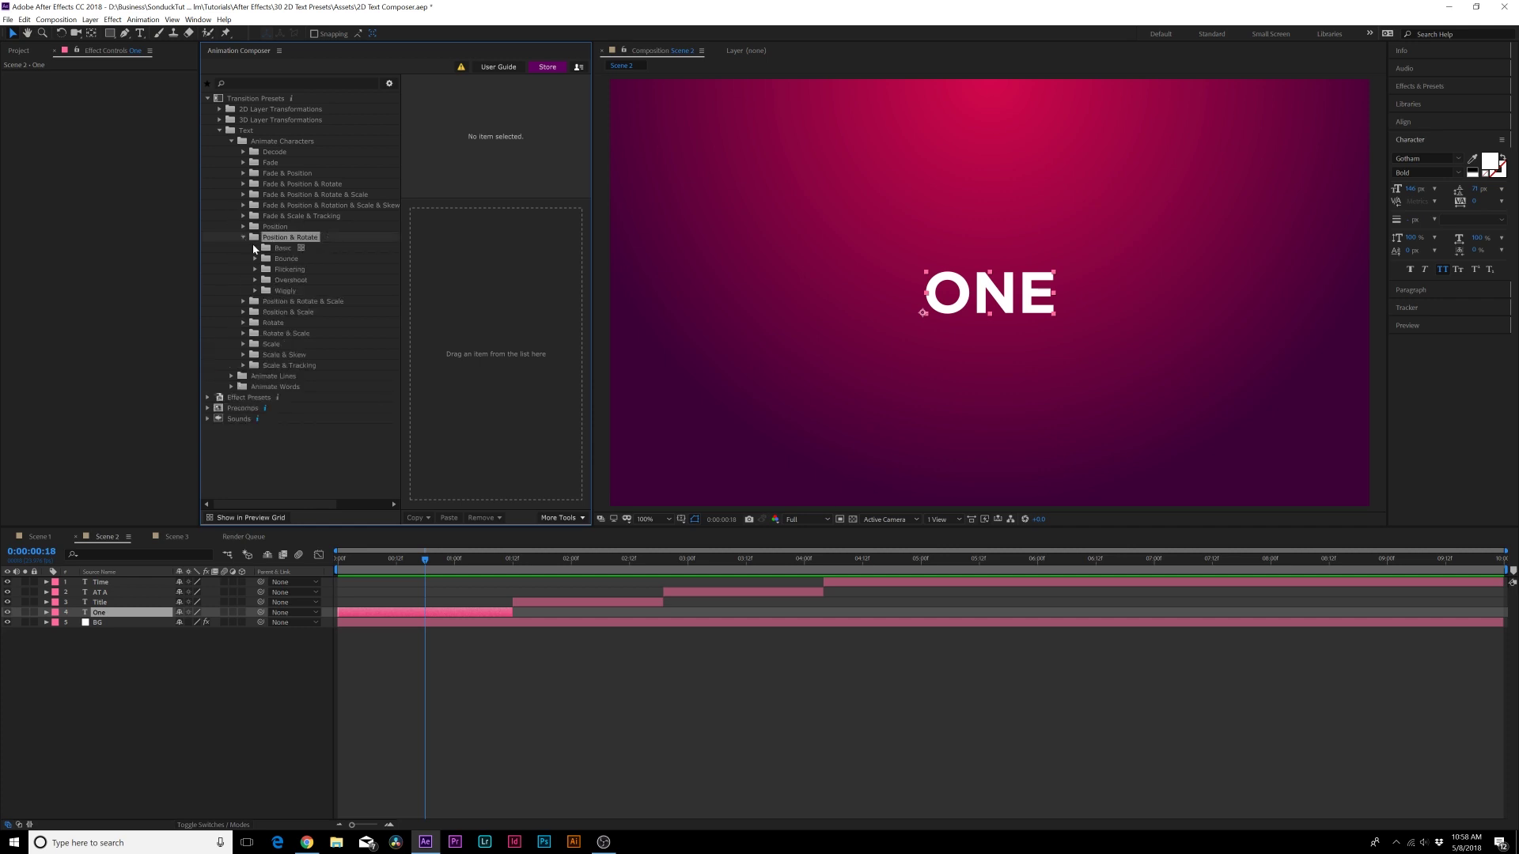
click(254, 295)
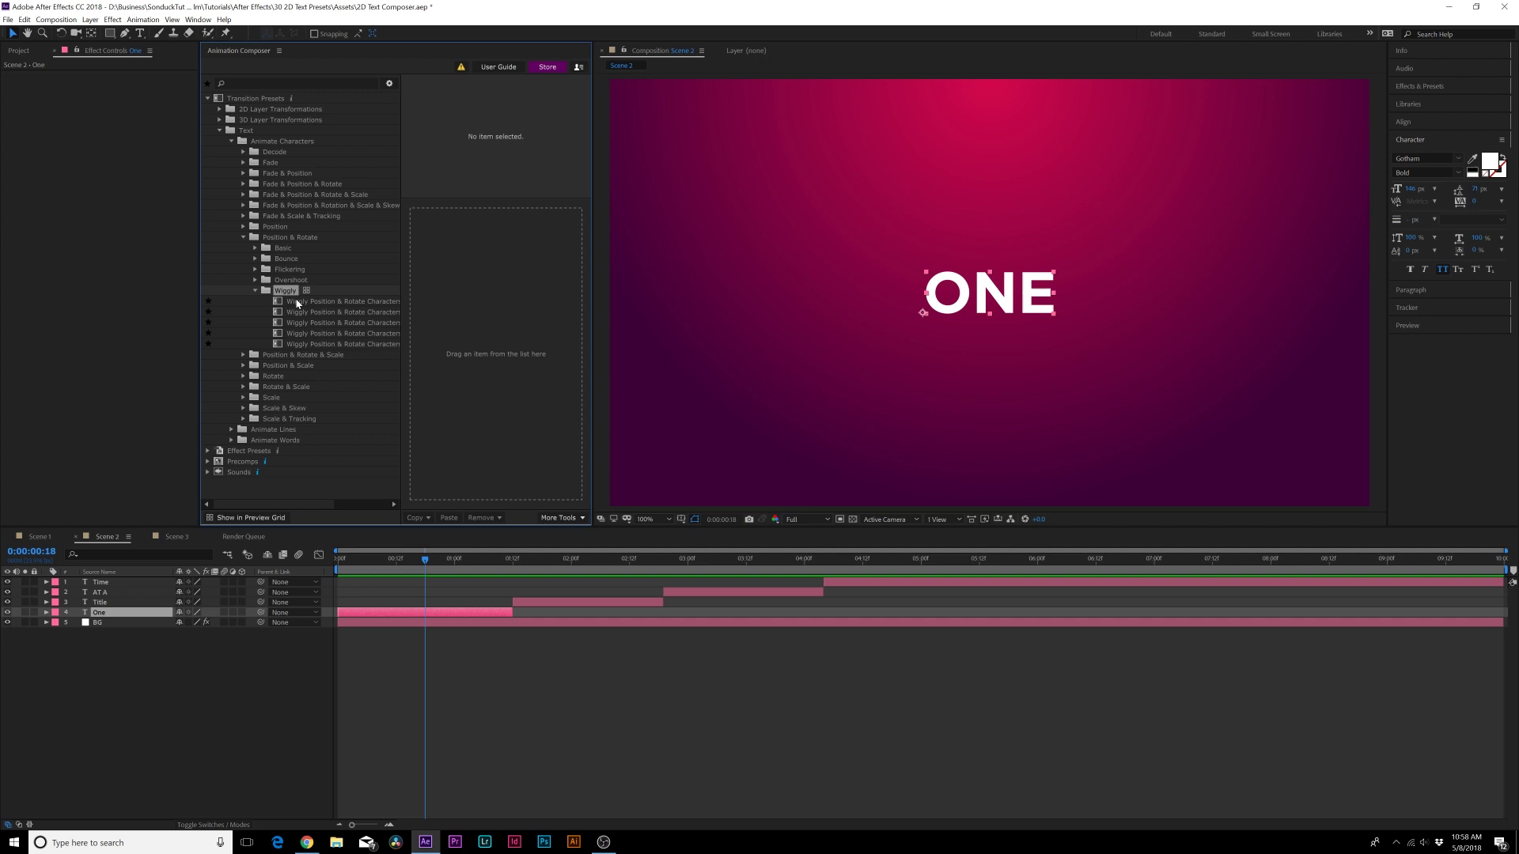
click(309, 302)
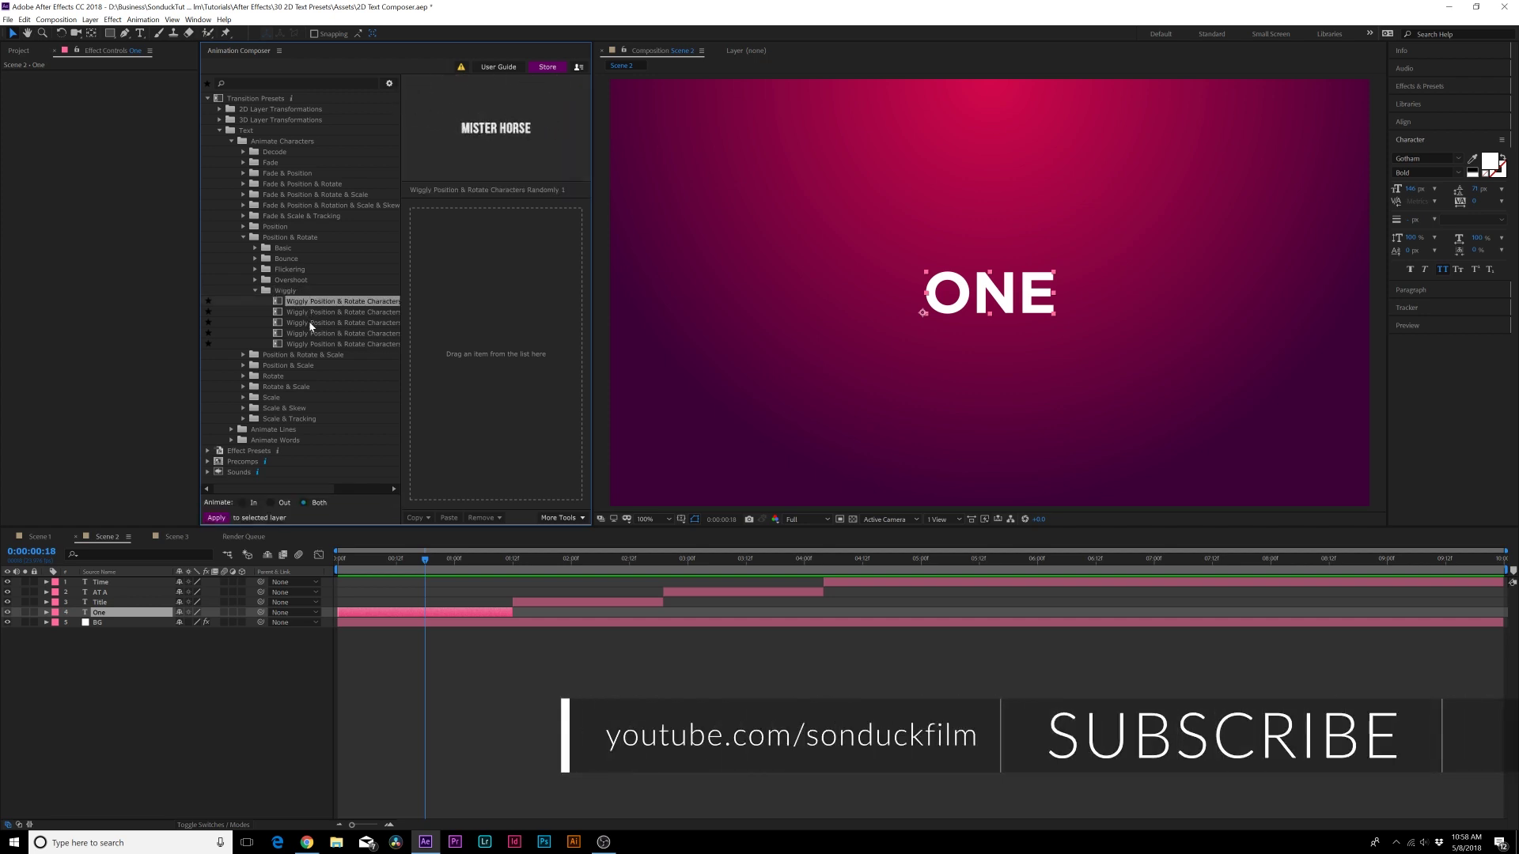
click(312, 324)
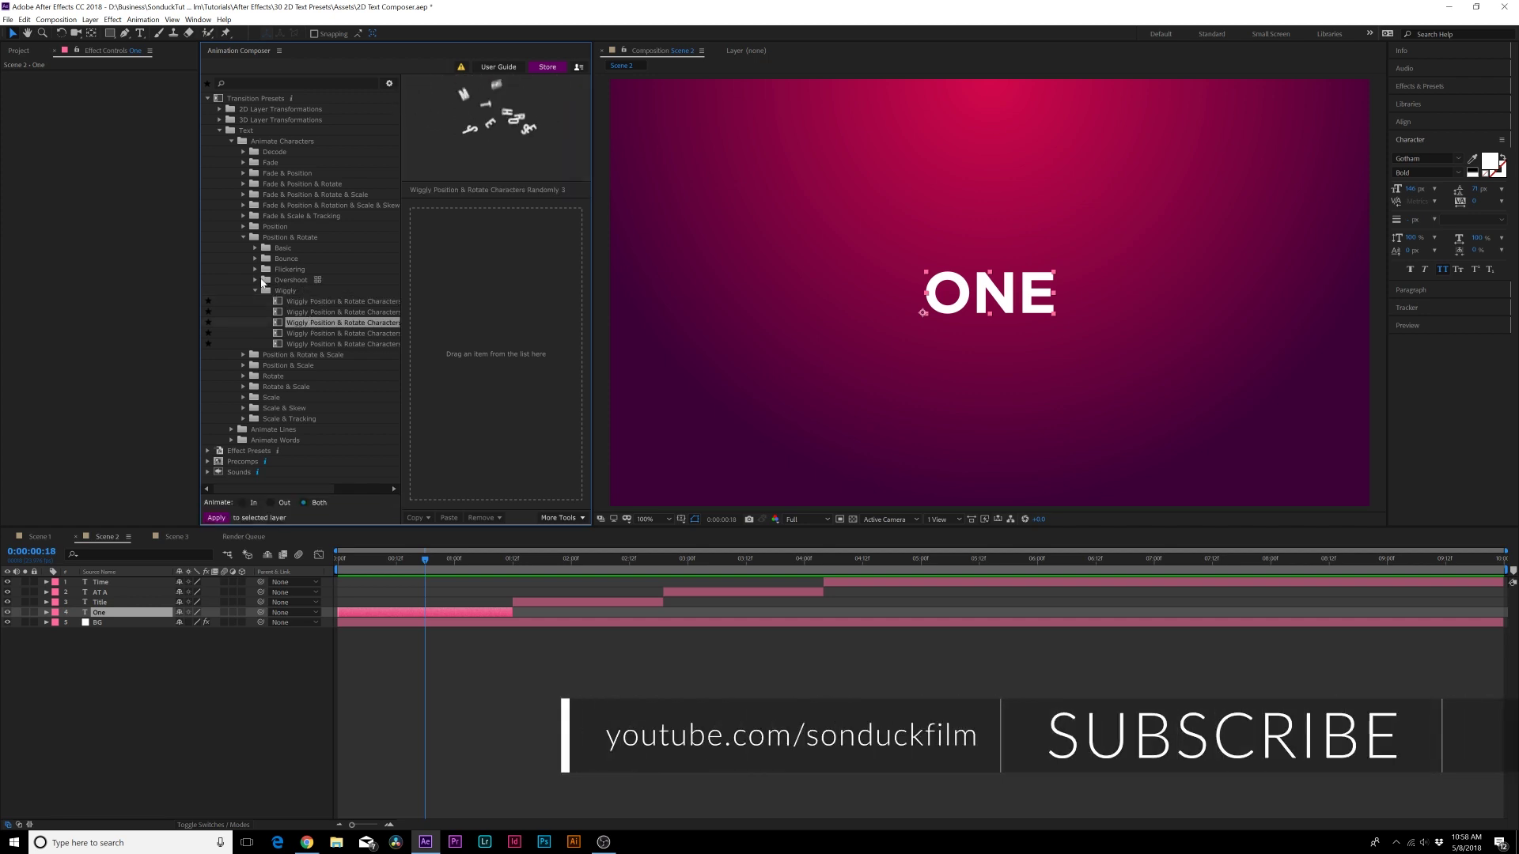
click(306, 289)
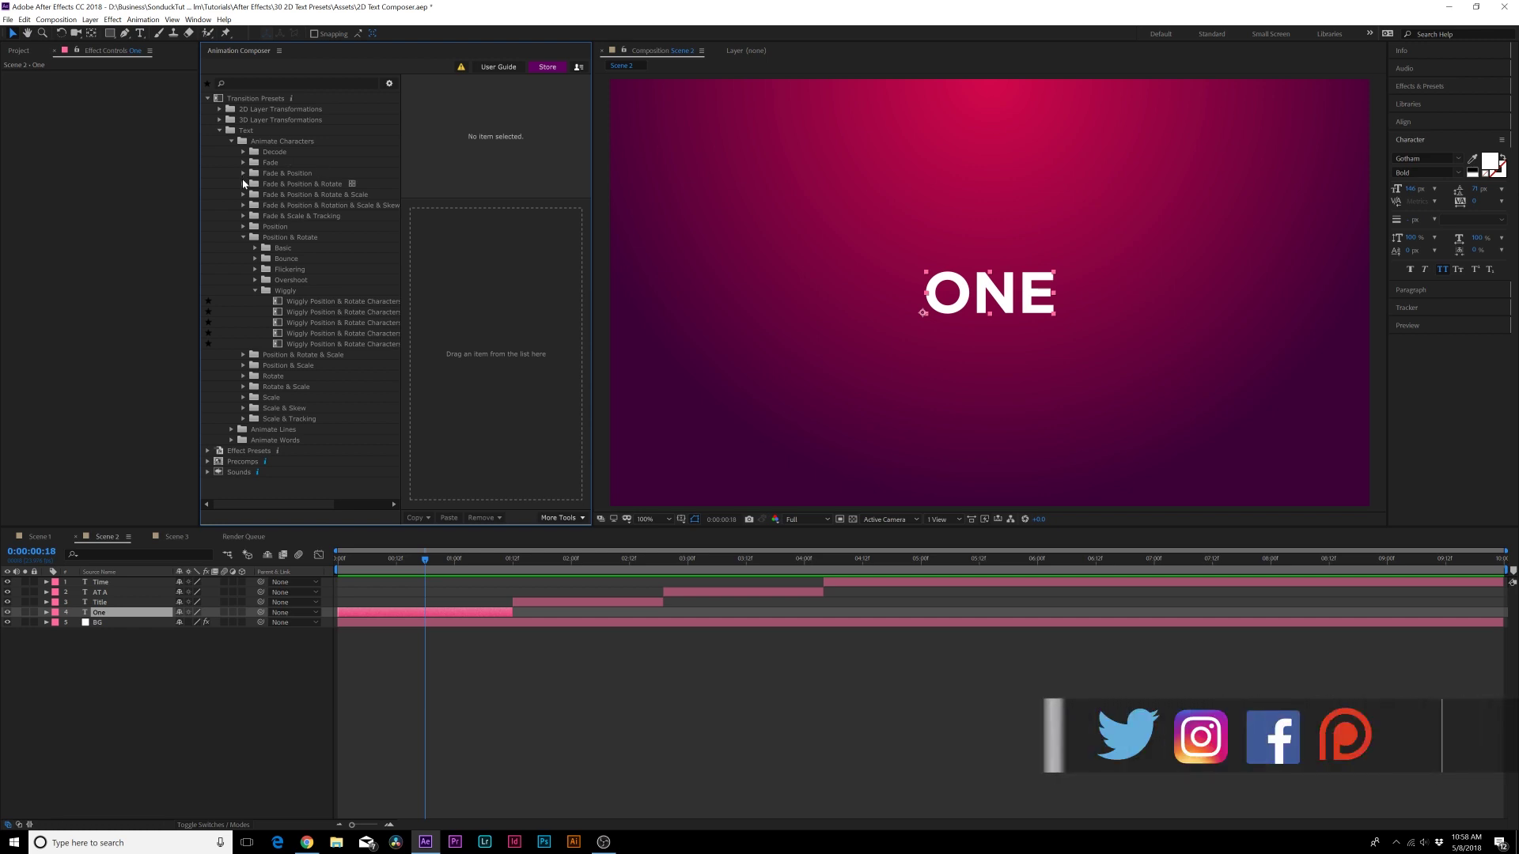
Apply Decode & Fade & Scale Characters Randomly 1 as One's in-animation and replay it.
click(244, 152)
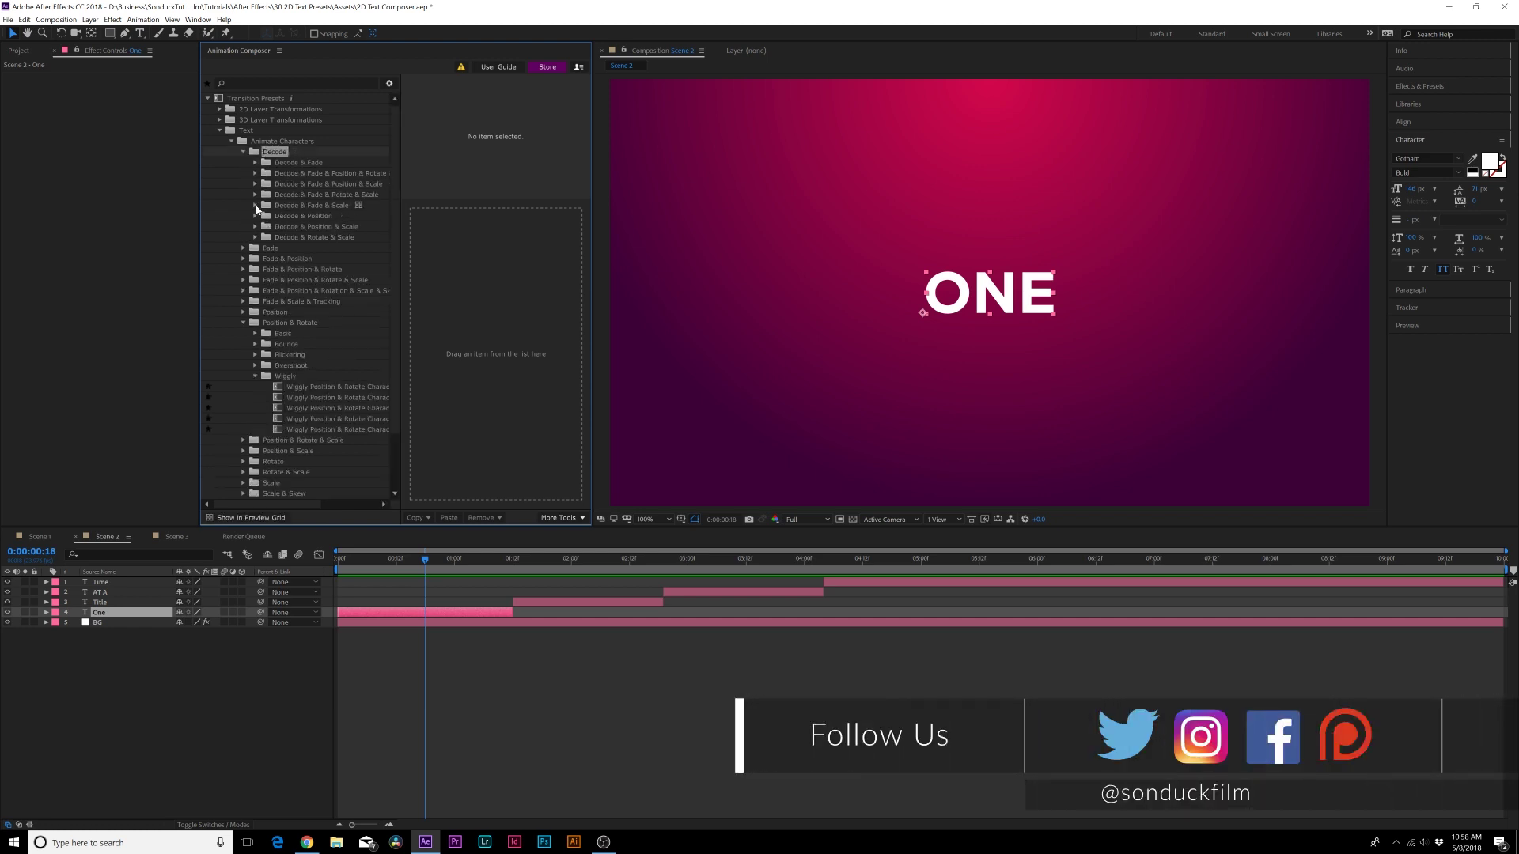
click(255, 205)
click(306, 227)
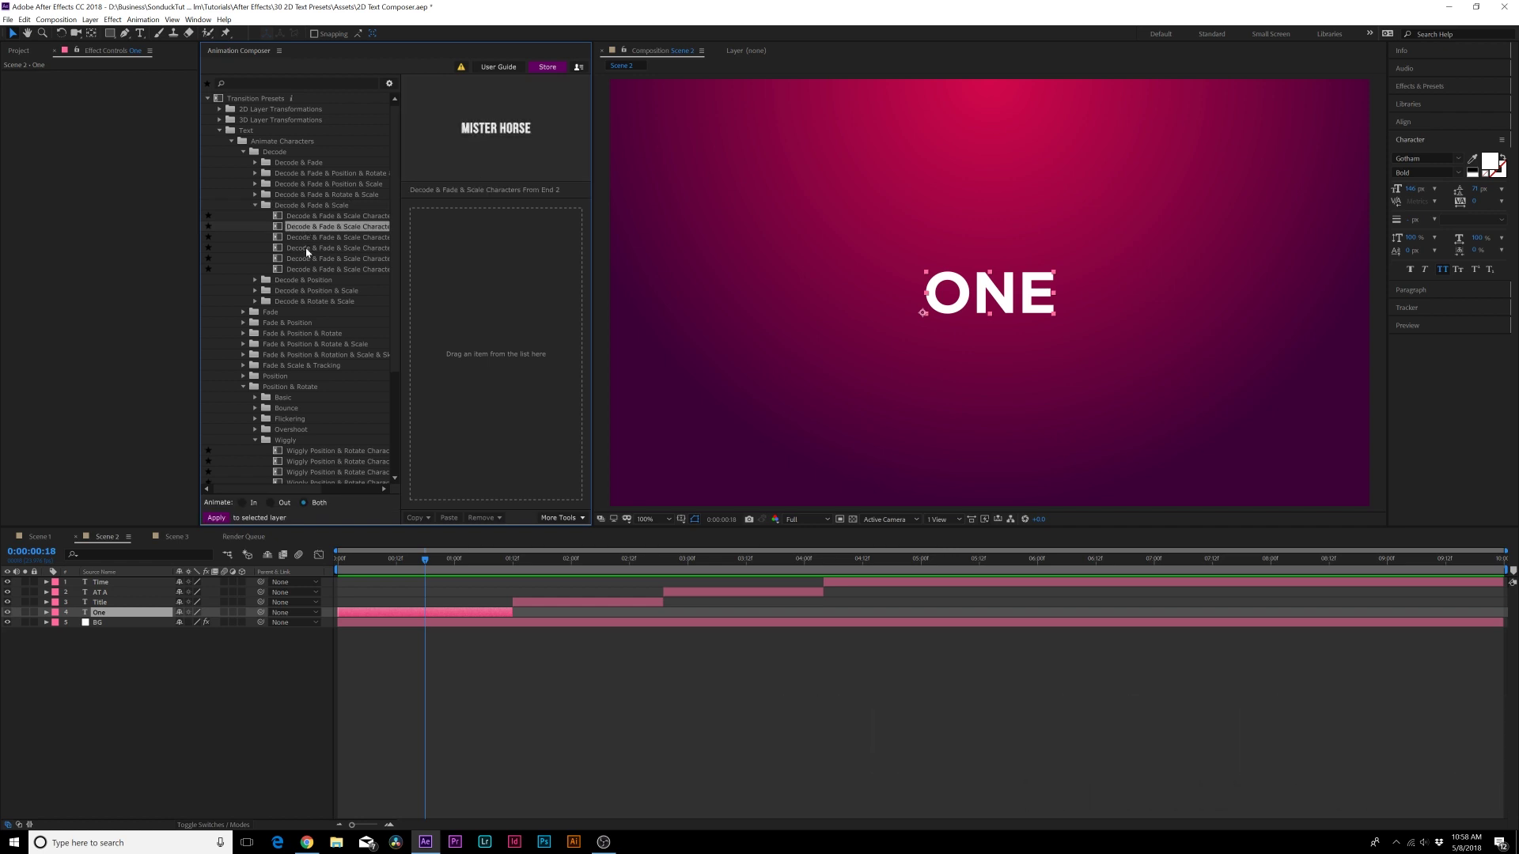
click(307, 259)
drag(305, 267, 487, 348)
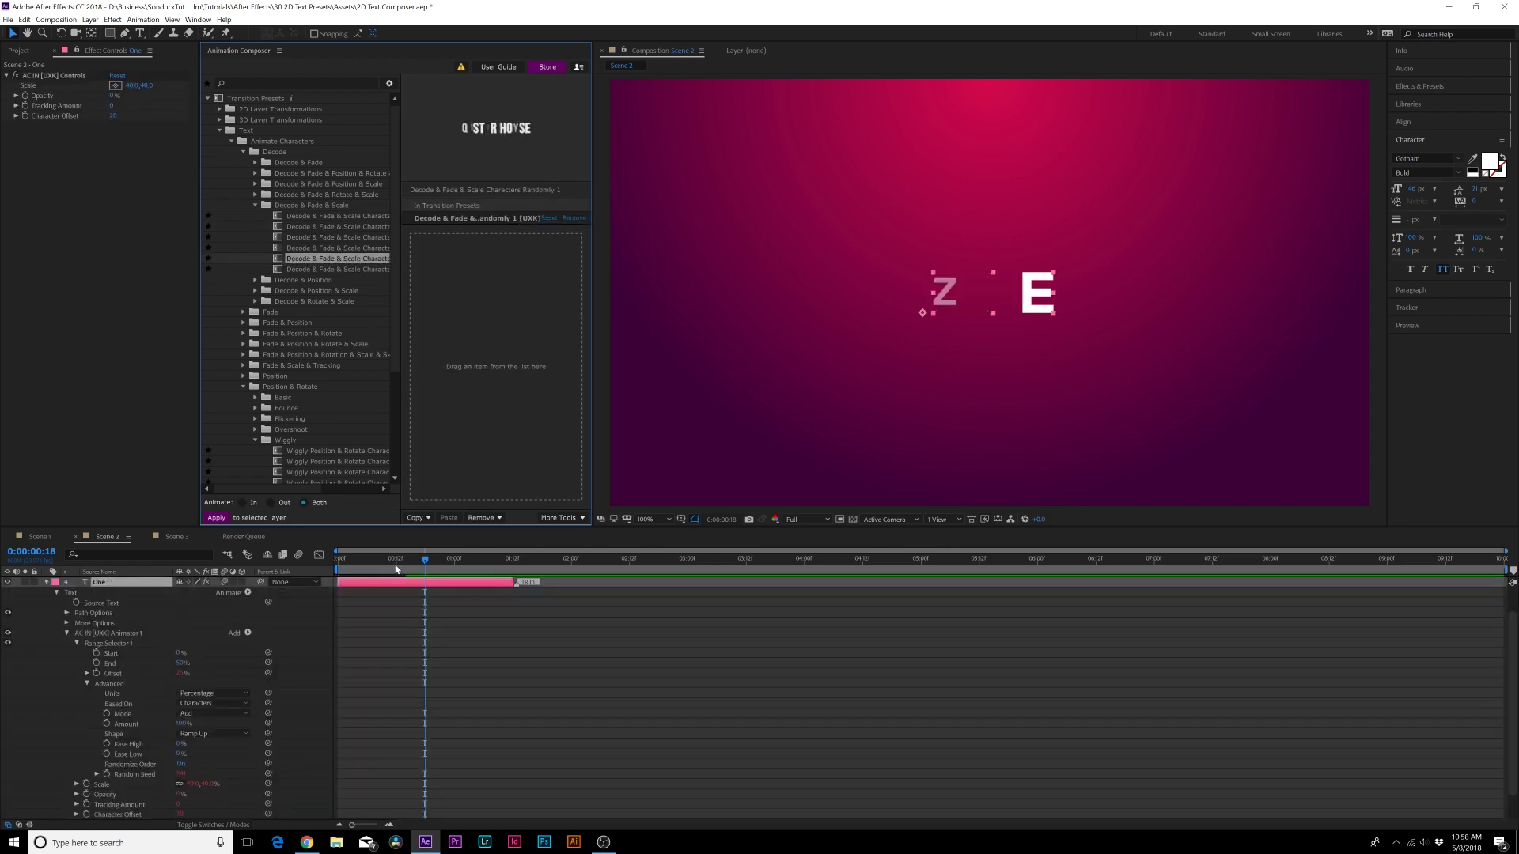
click(45, 583)
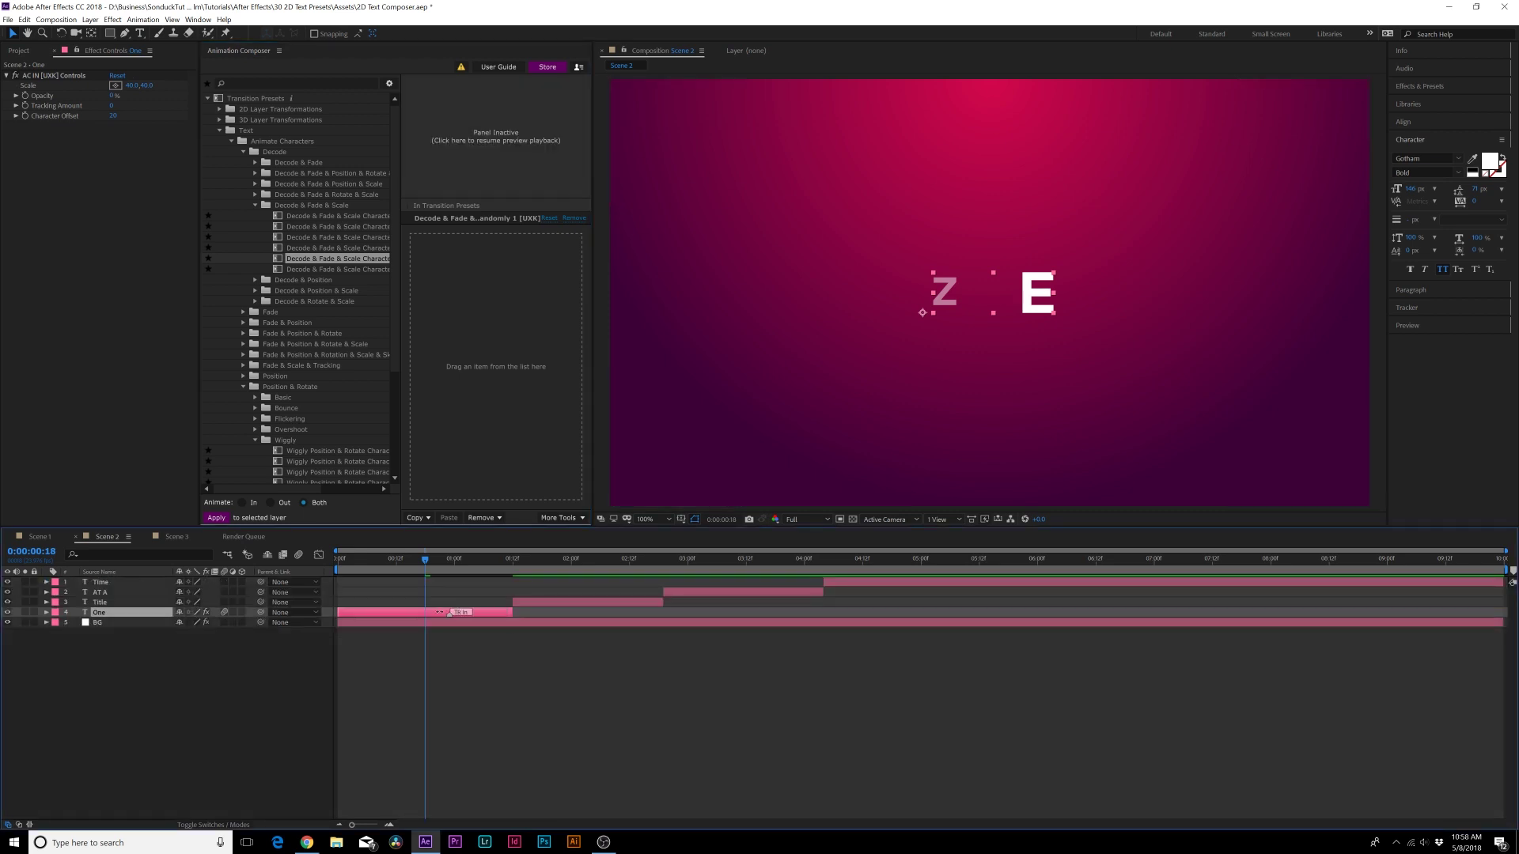
key(space)
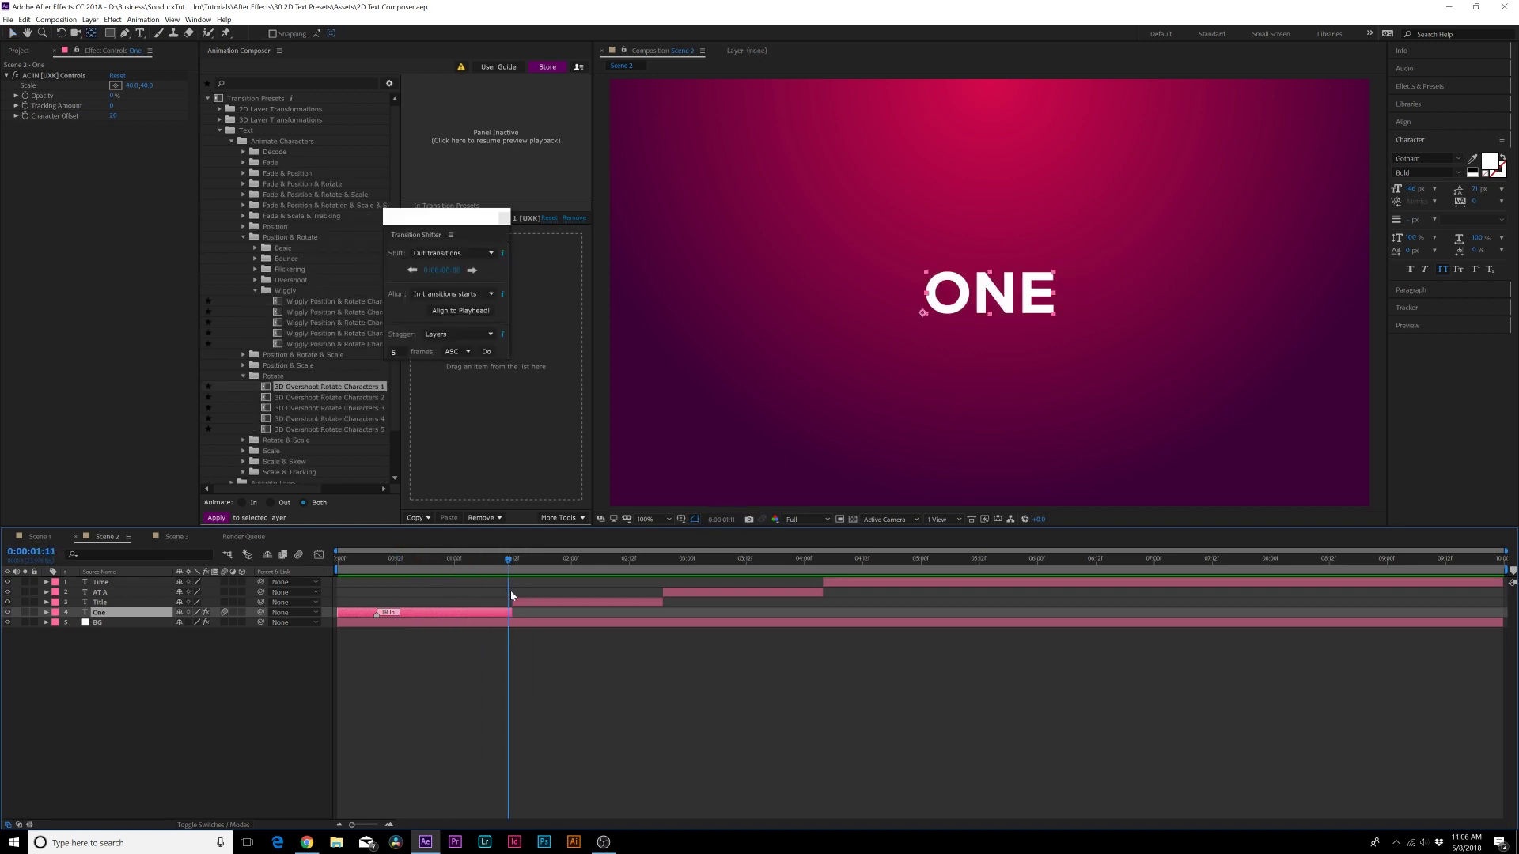
Apply Position & Rotate & Scale Characters From End 2 as the Title layer's in-animation and play it back.
click(586, 602)
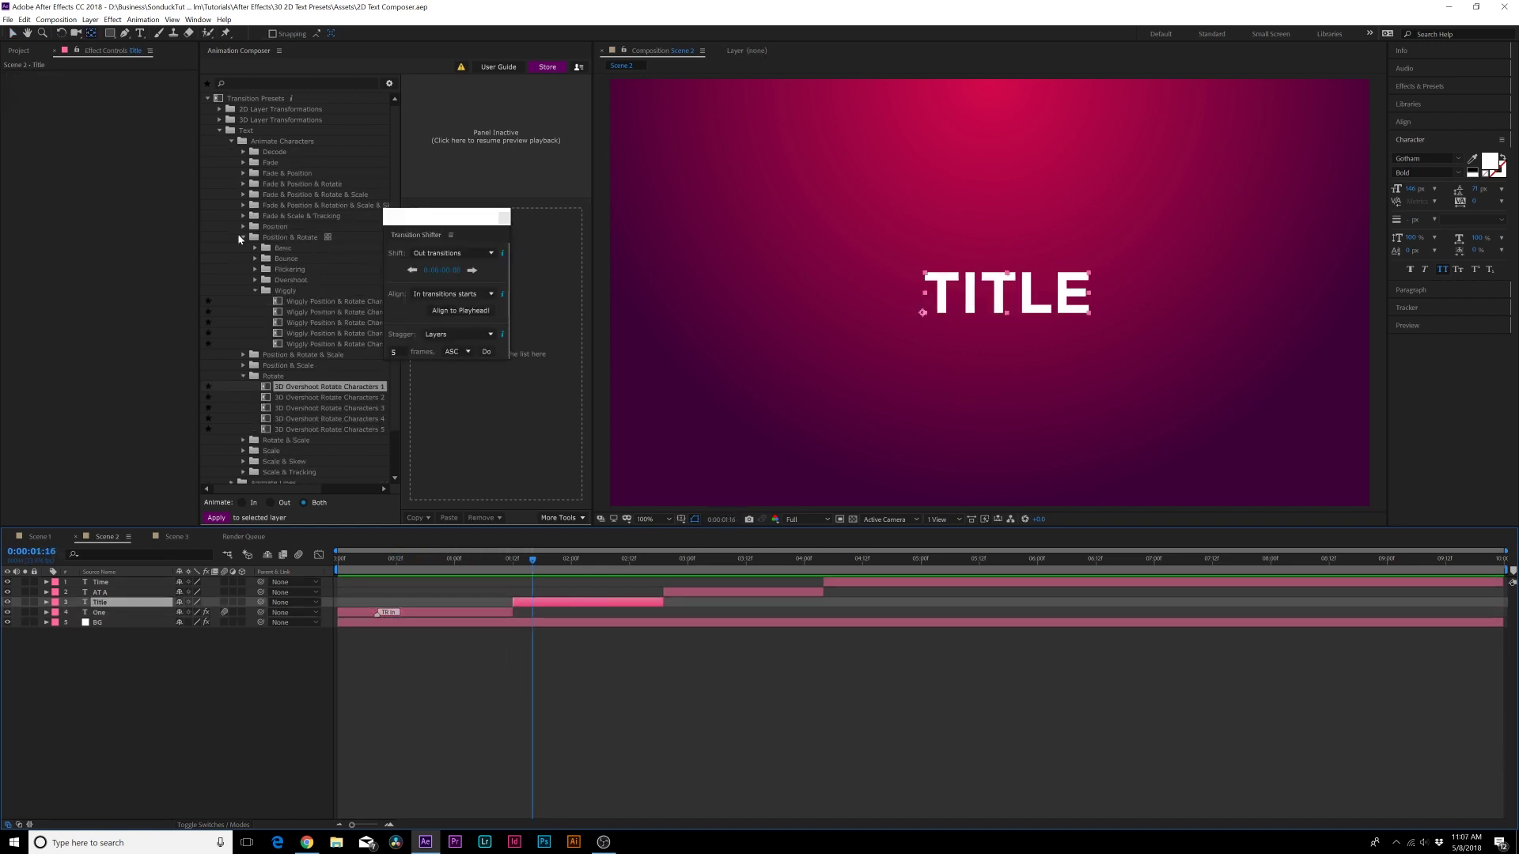
click(243, 238)
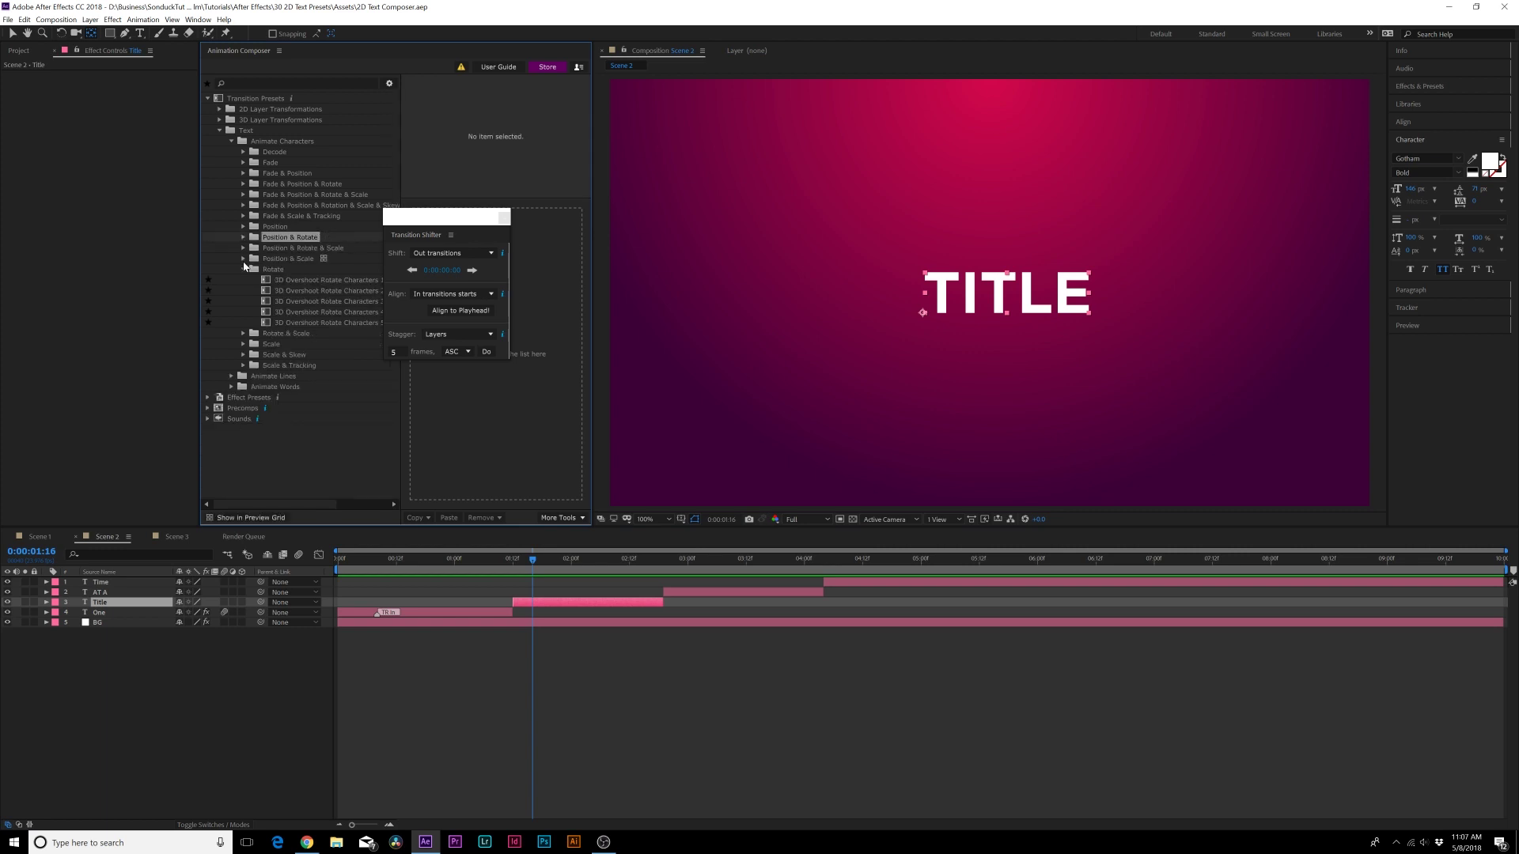
click(243, 270)
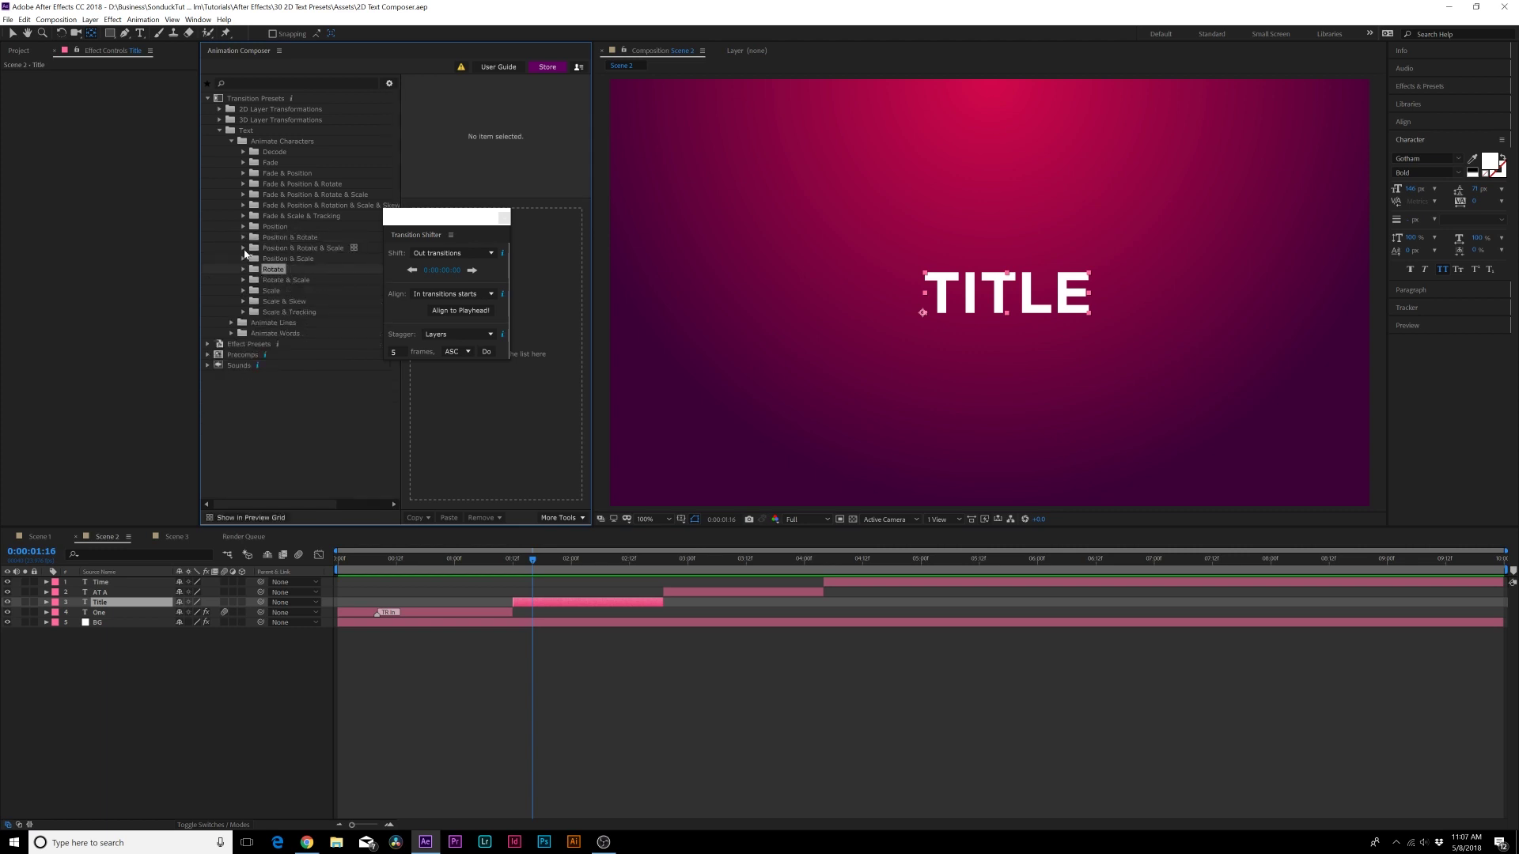
click(243, 248)
click(254, 258)
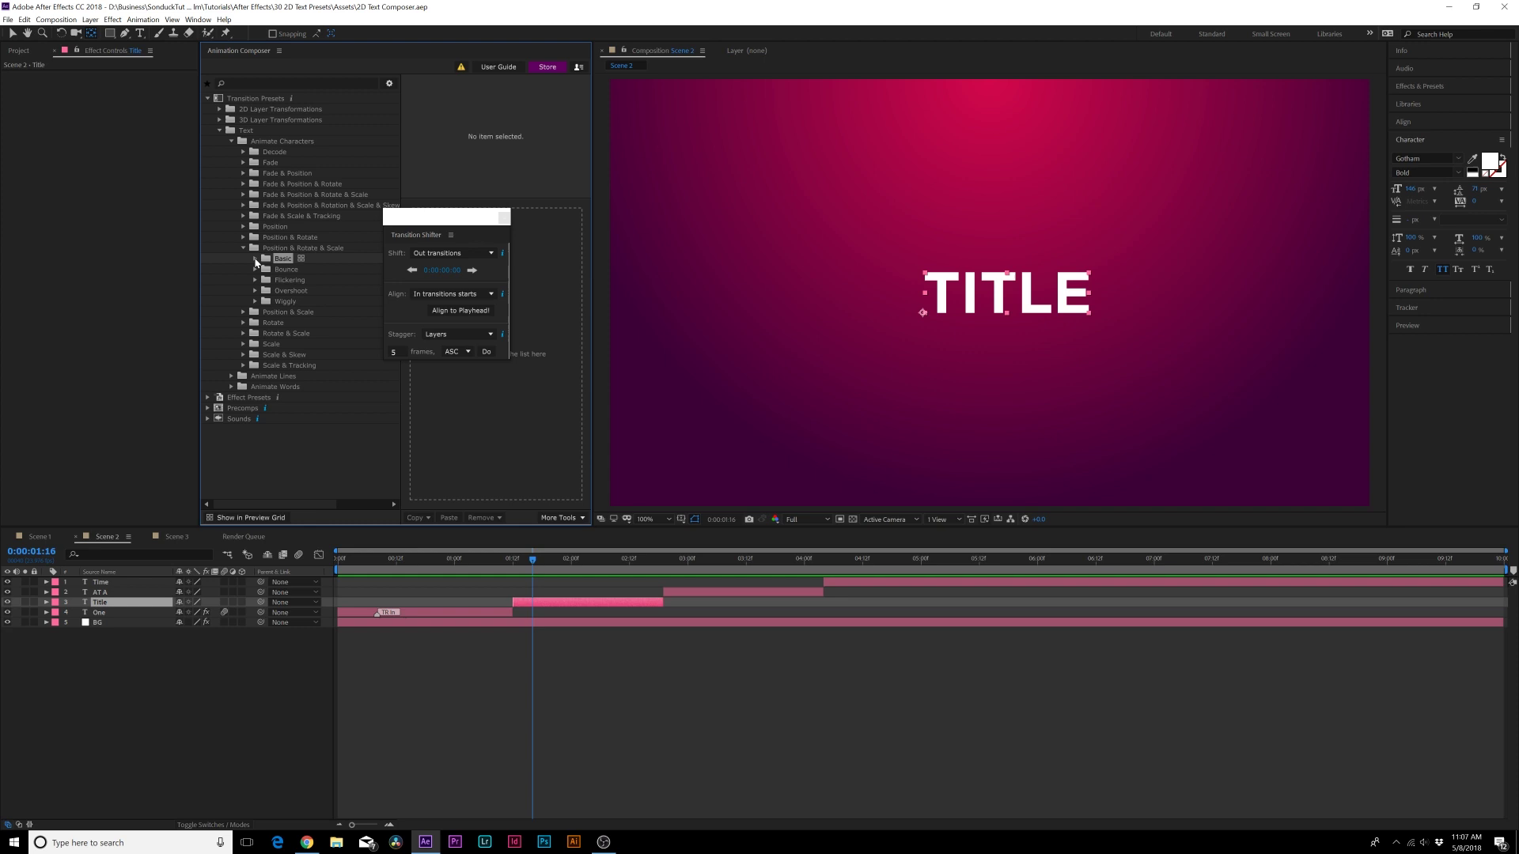
click(324, 280)
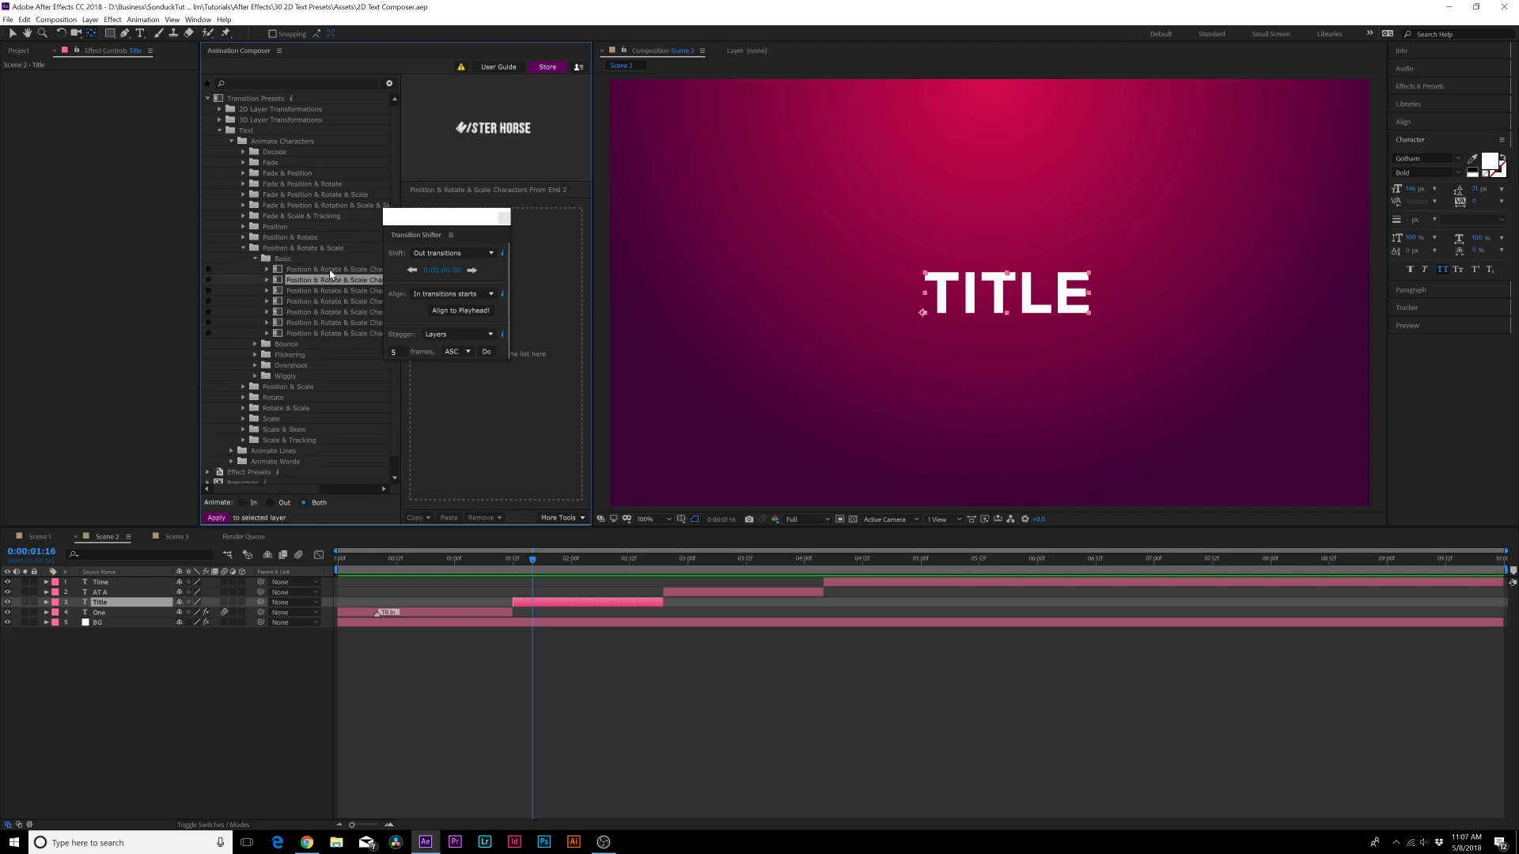
drag(316, 287, 444, 443)
key(space)
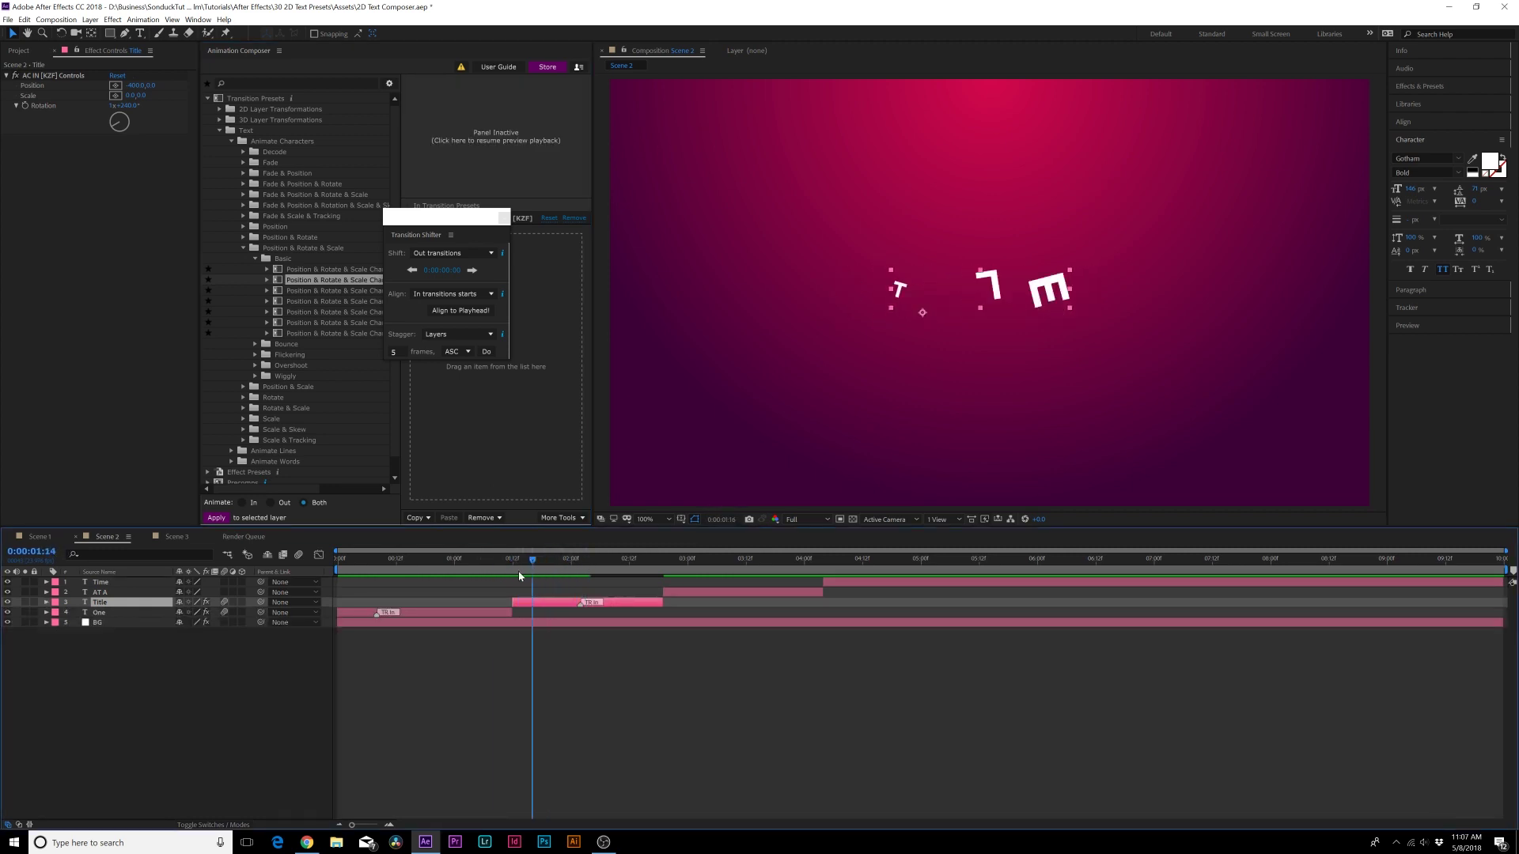
Select the AT A layer and preview the Fade Words Separately From Start preset.
click(692, 591)
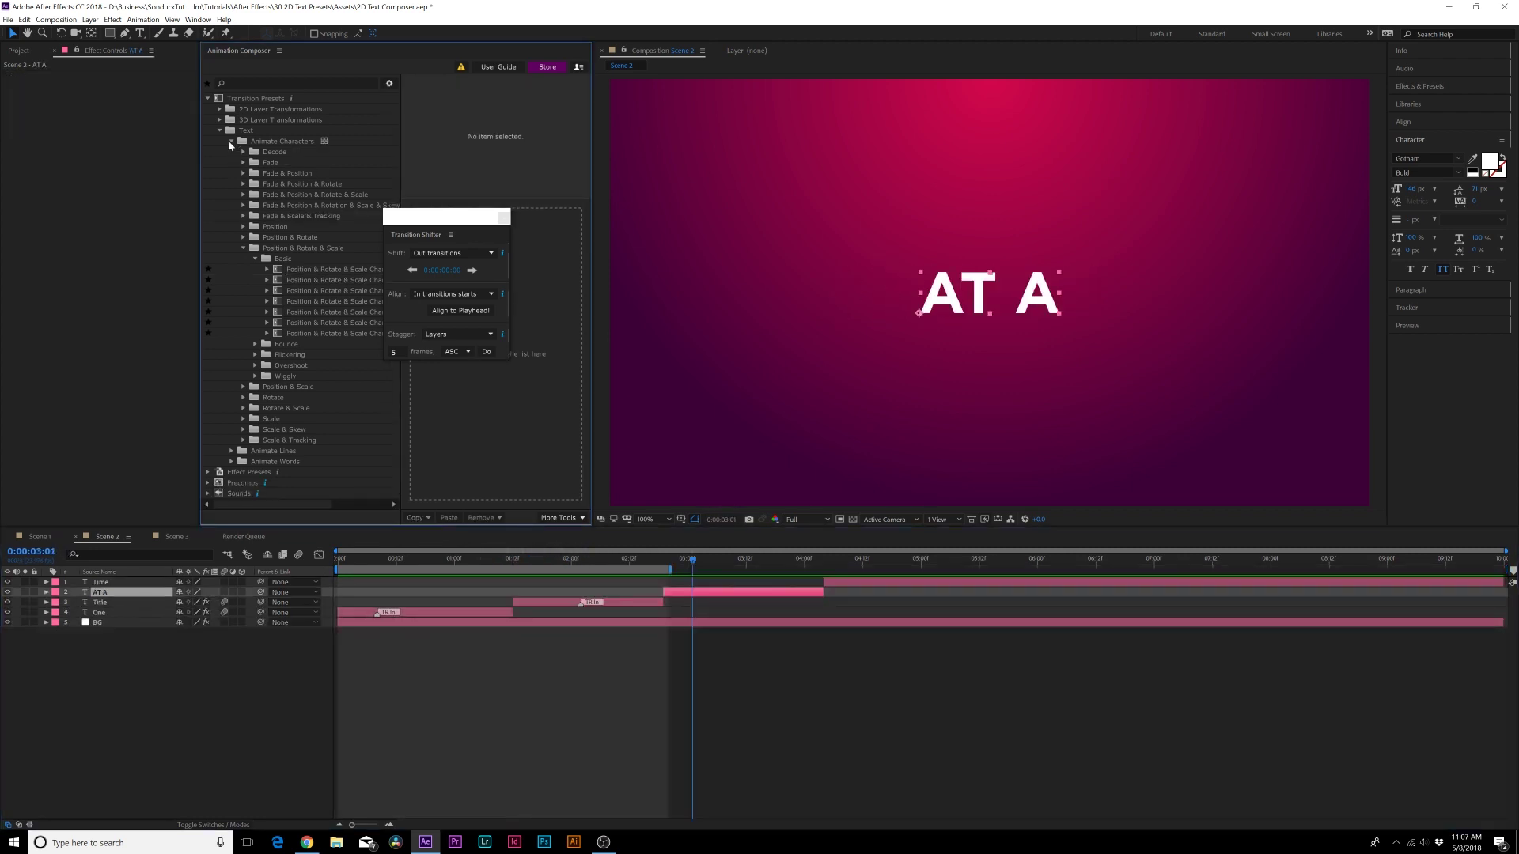
click(229, 142)
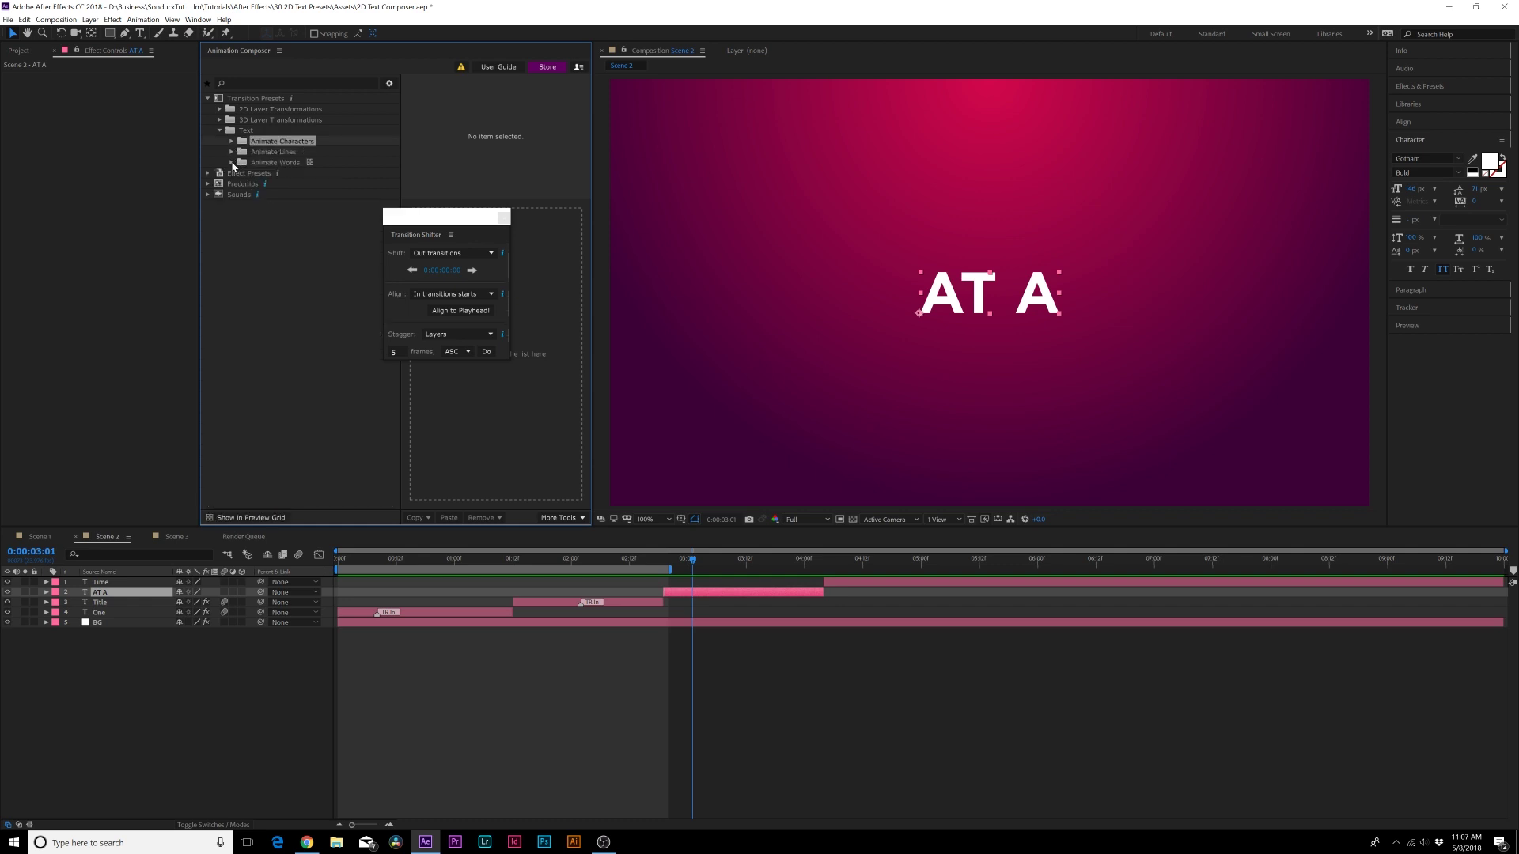
click(232, 163)
click(244, 206)
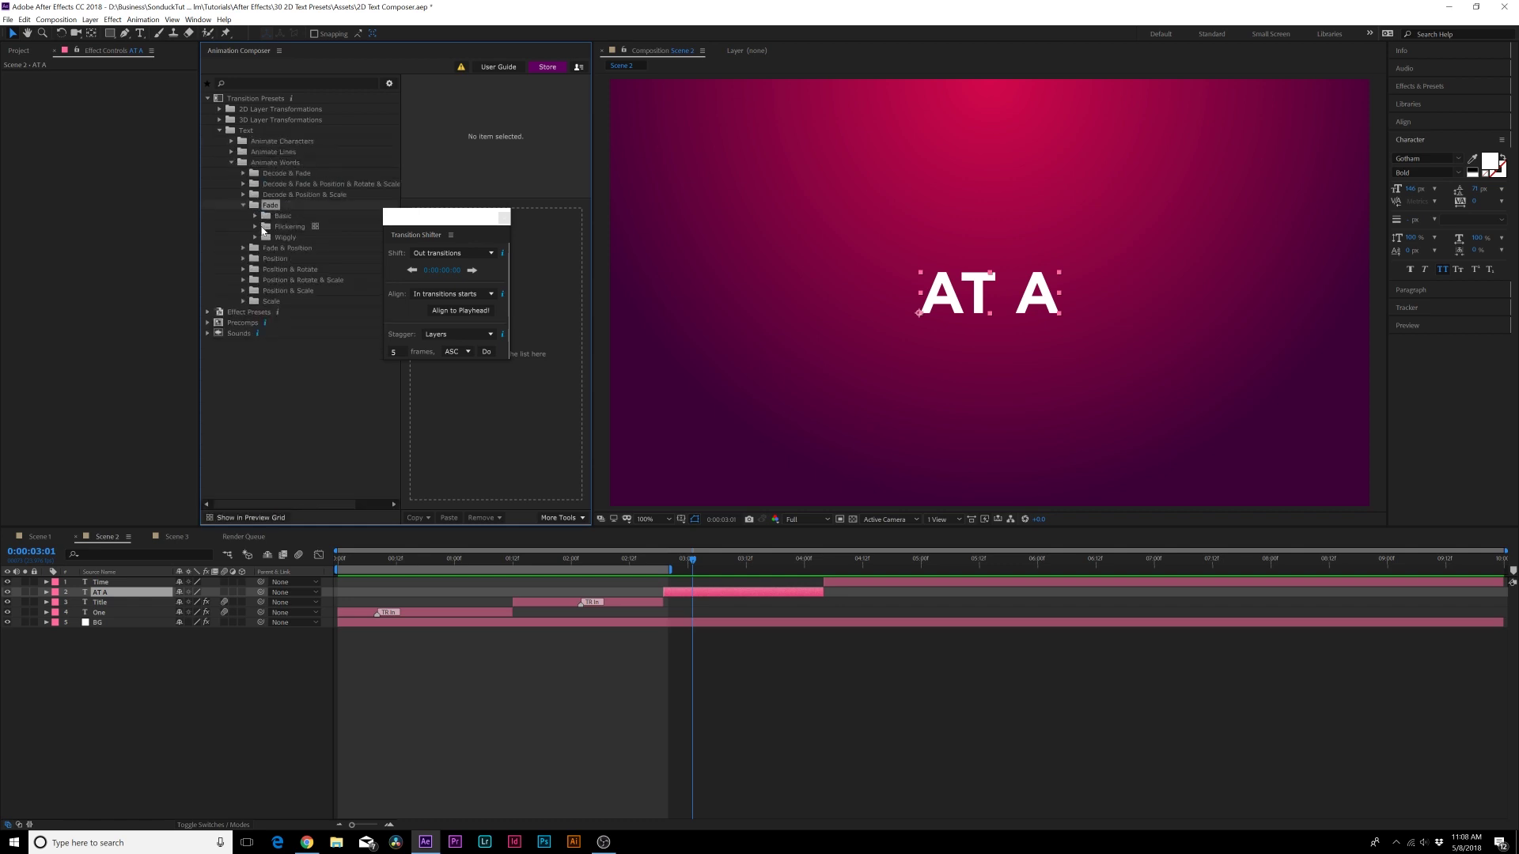
click(255, 215)
click(316, 238)
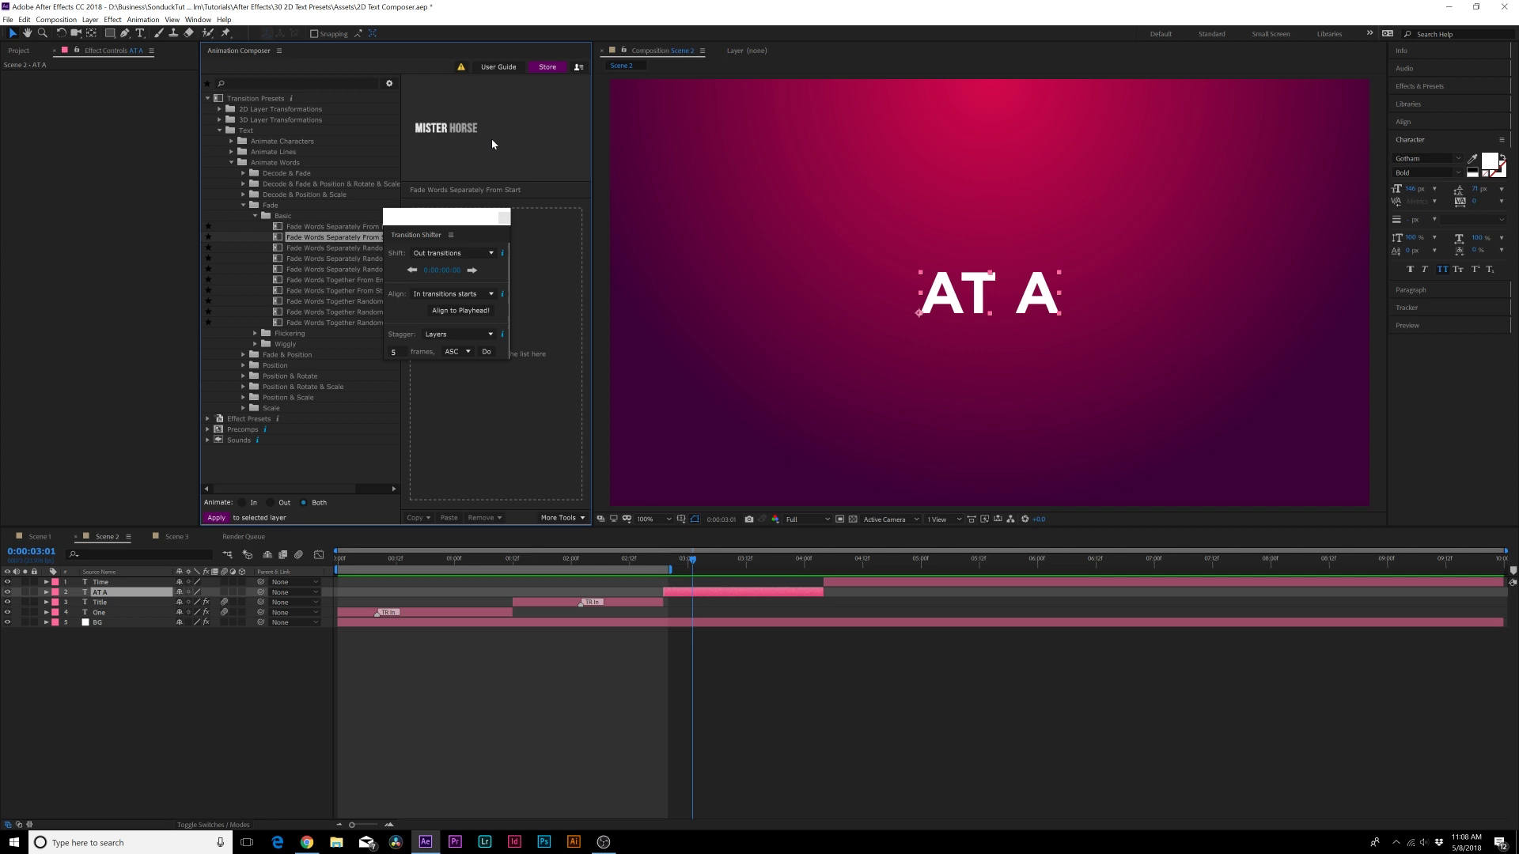
Preview the third Basic Decode & Scale Words preset on AT A.
click(243, 206)
click(244, 194)
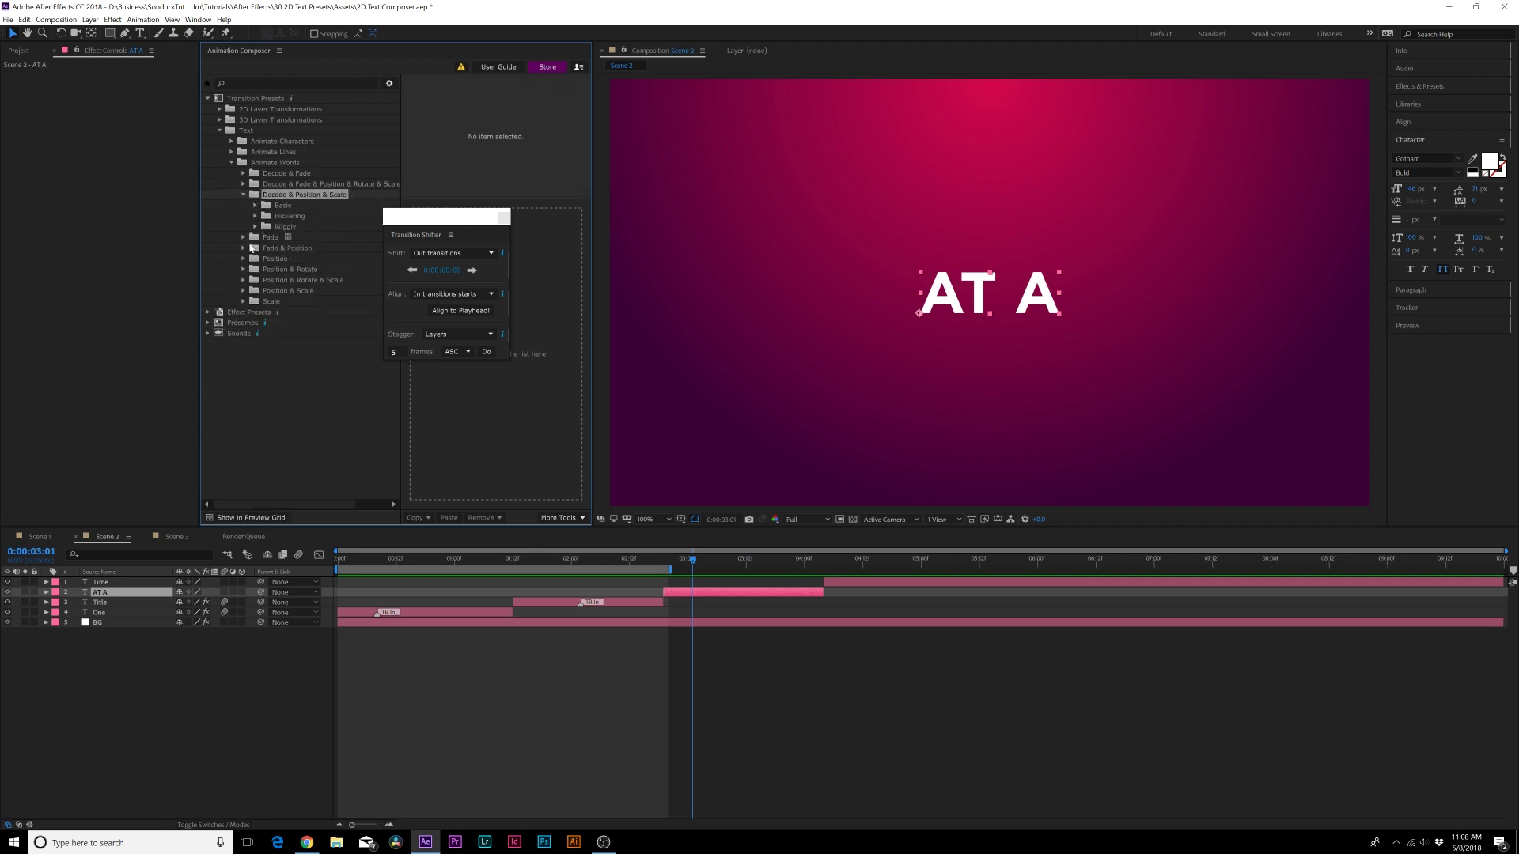
click(254, 206)
click(292, 237)
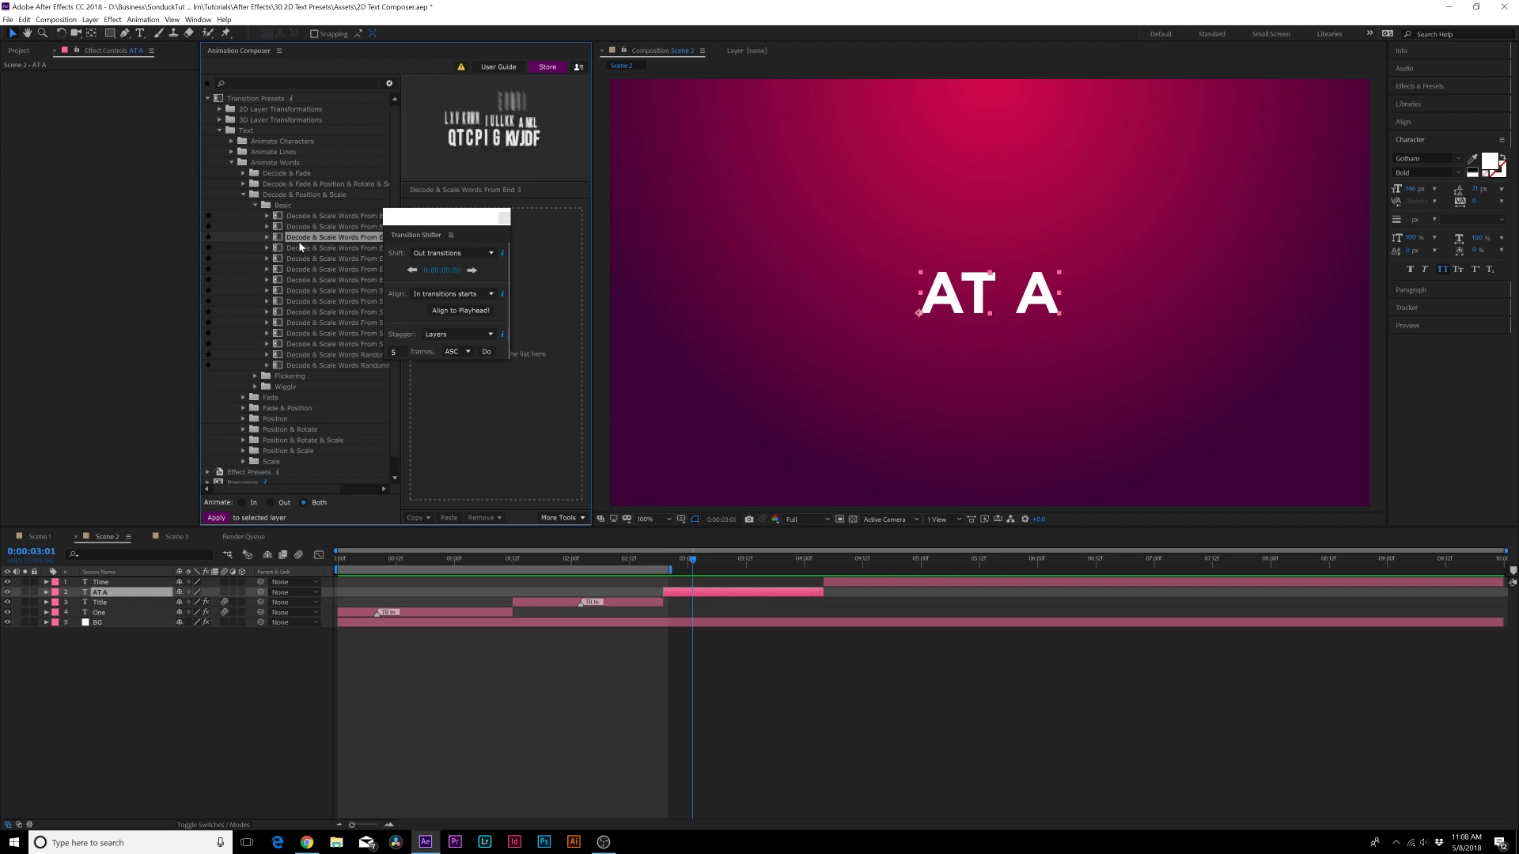
click(244, 194)
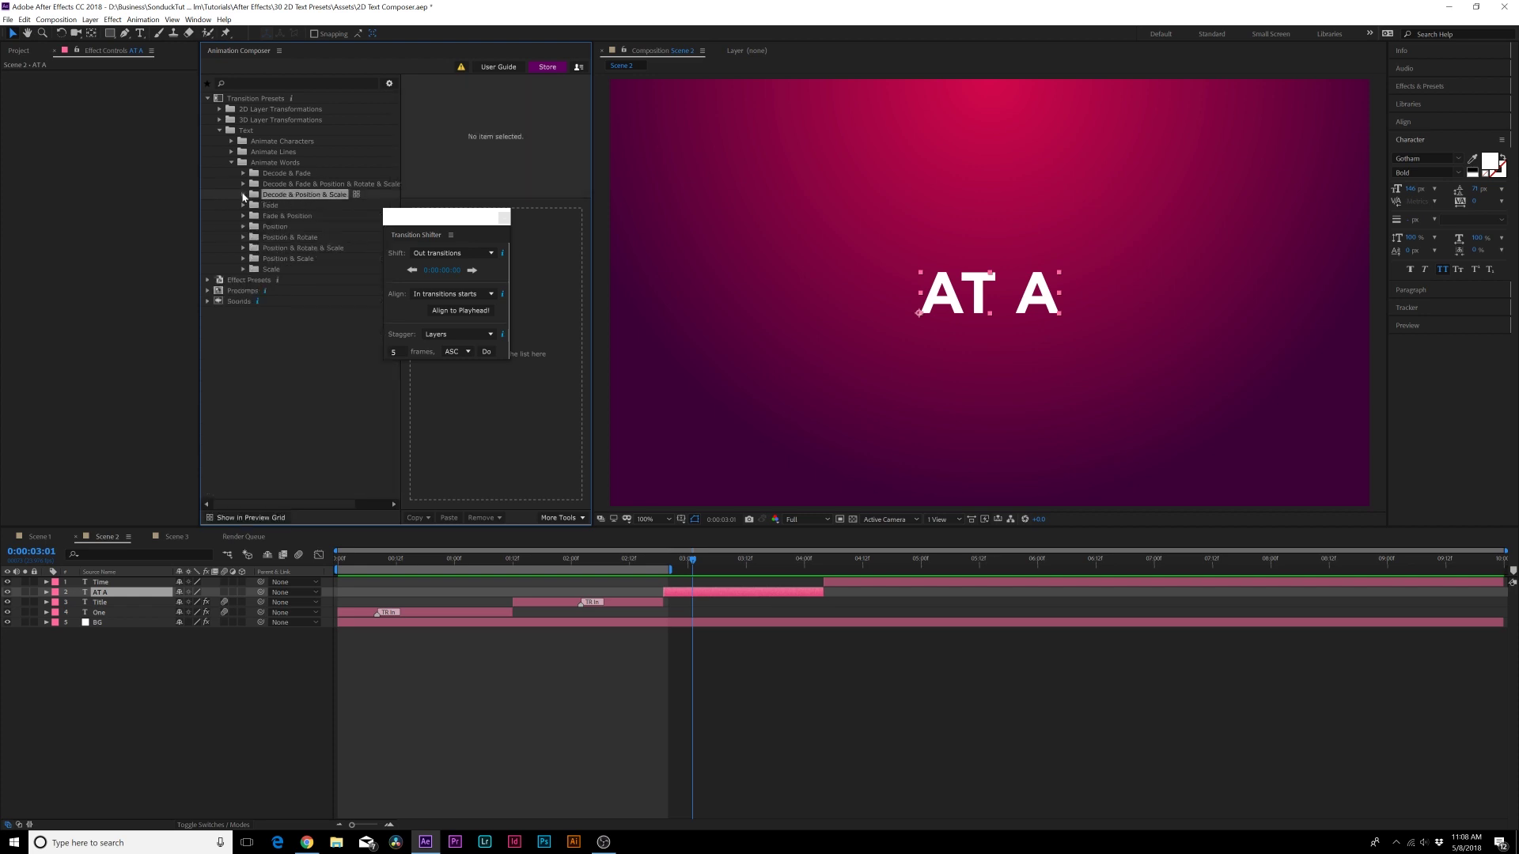
Apply Overshoot Position Words 1 to AT A and drag its In marker earlier.
click(242, 227)
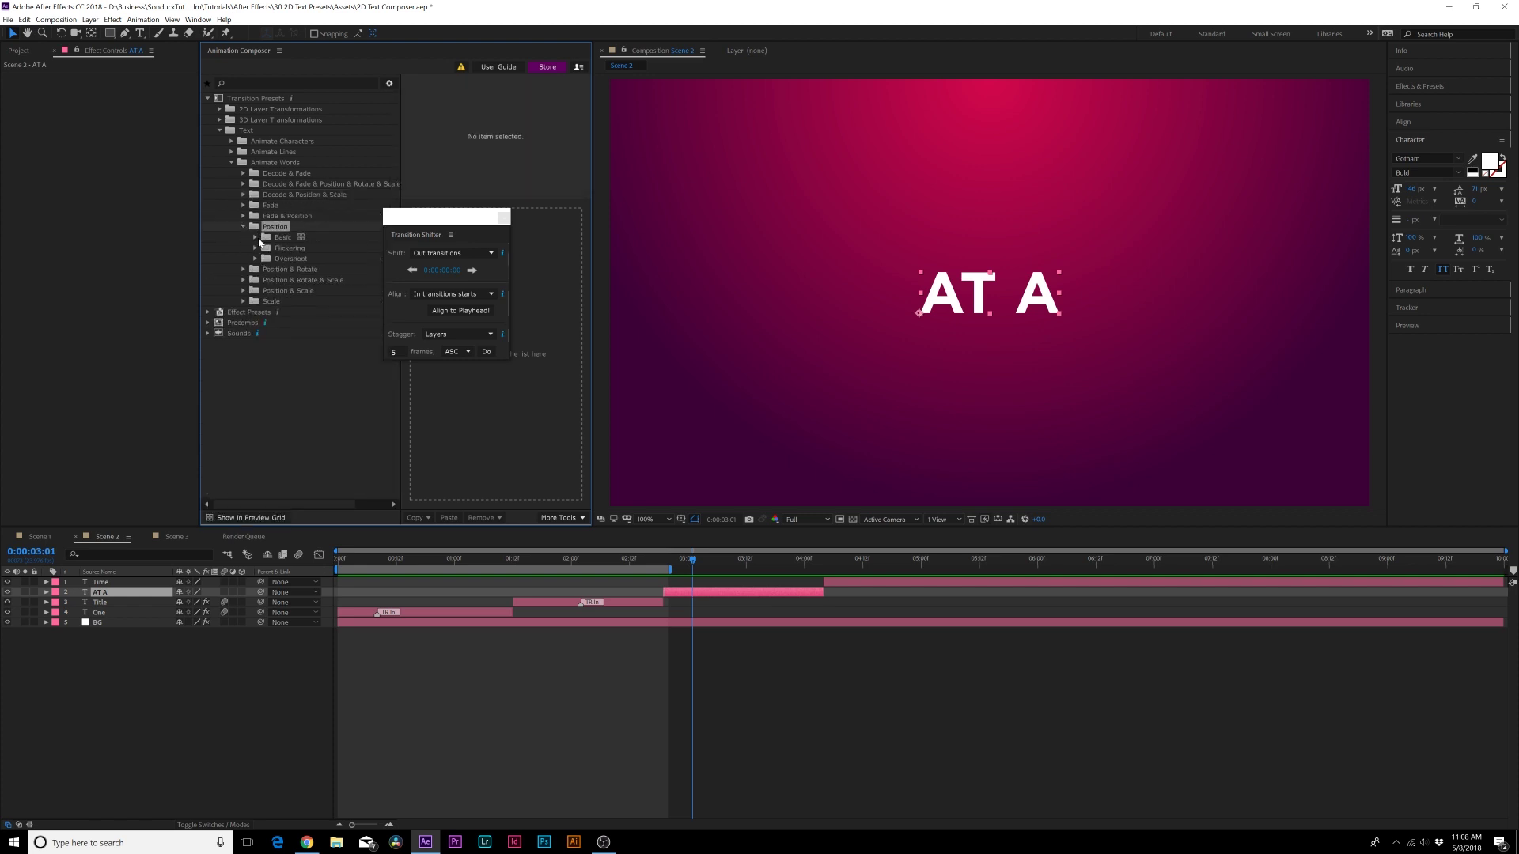
click(256, 259)
click(289, 273)
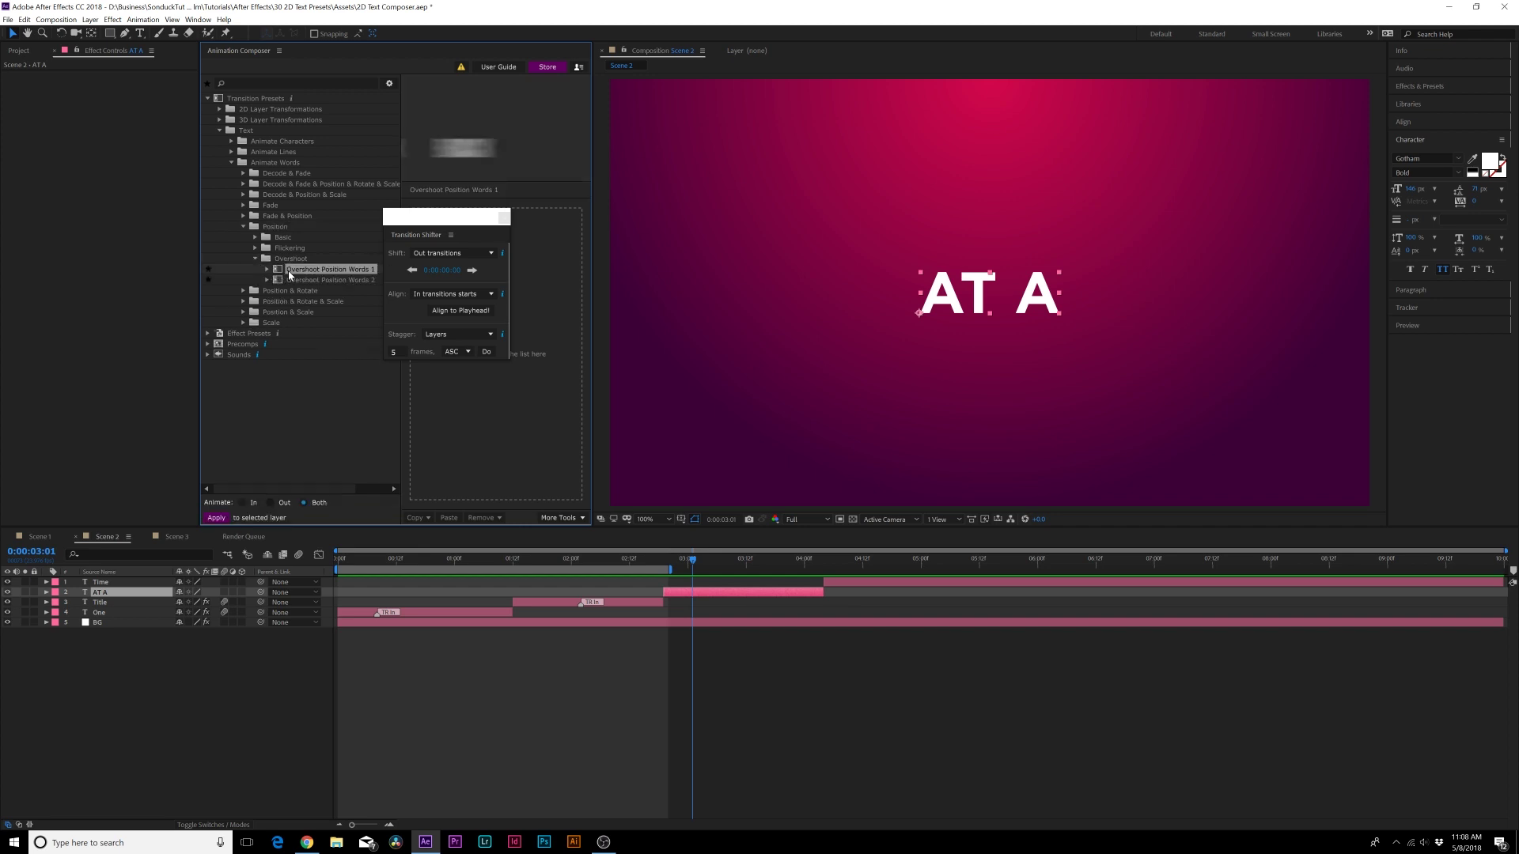
drag(357, 269, 467, 405)
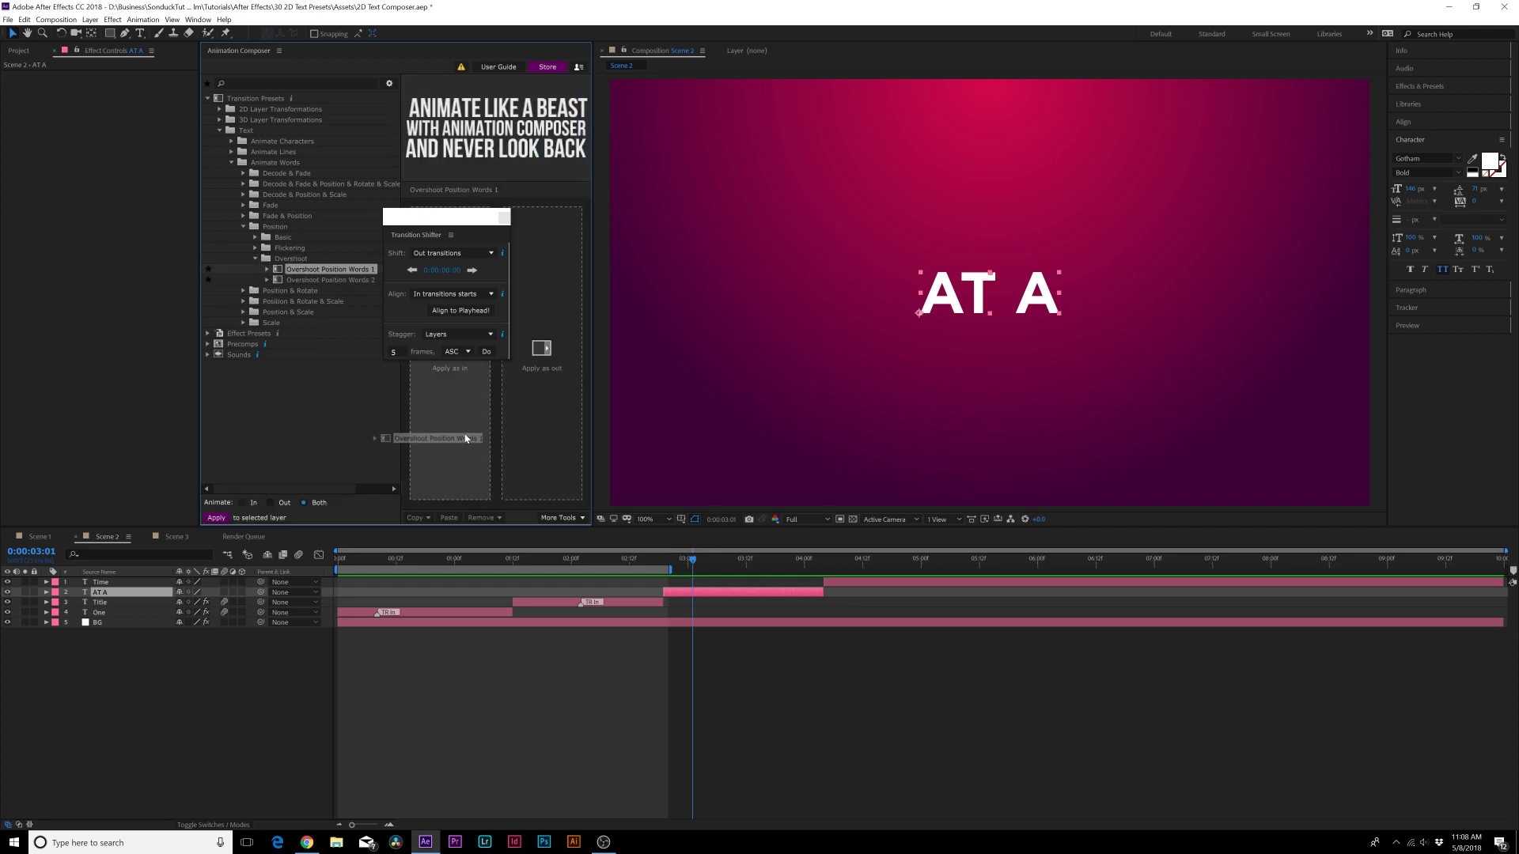
mouse_move(756, 595)
mouse_down()
mouse_move(640, 559)
mouse_move(731, 576)
mouse_move(674, 576)
mouse_move(810, 578)
mouse_up()
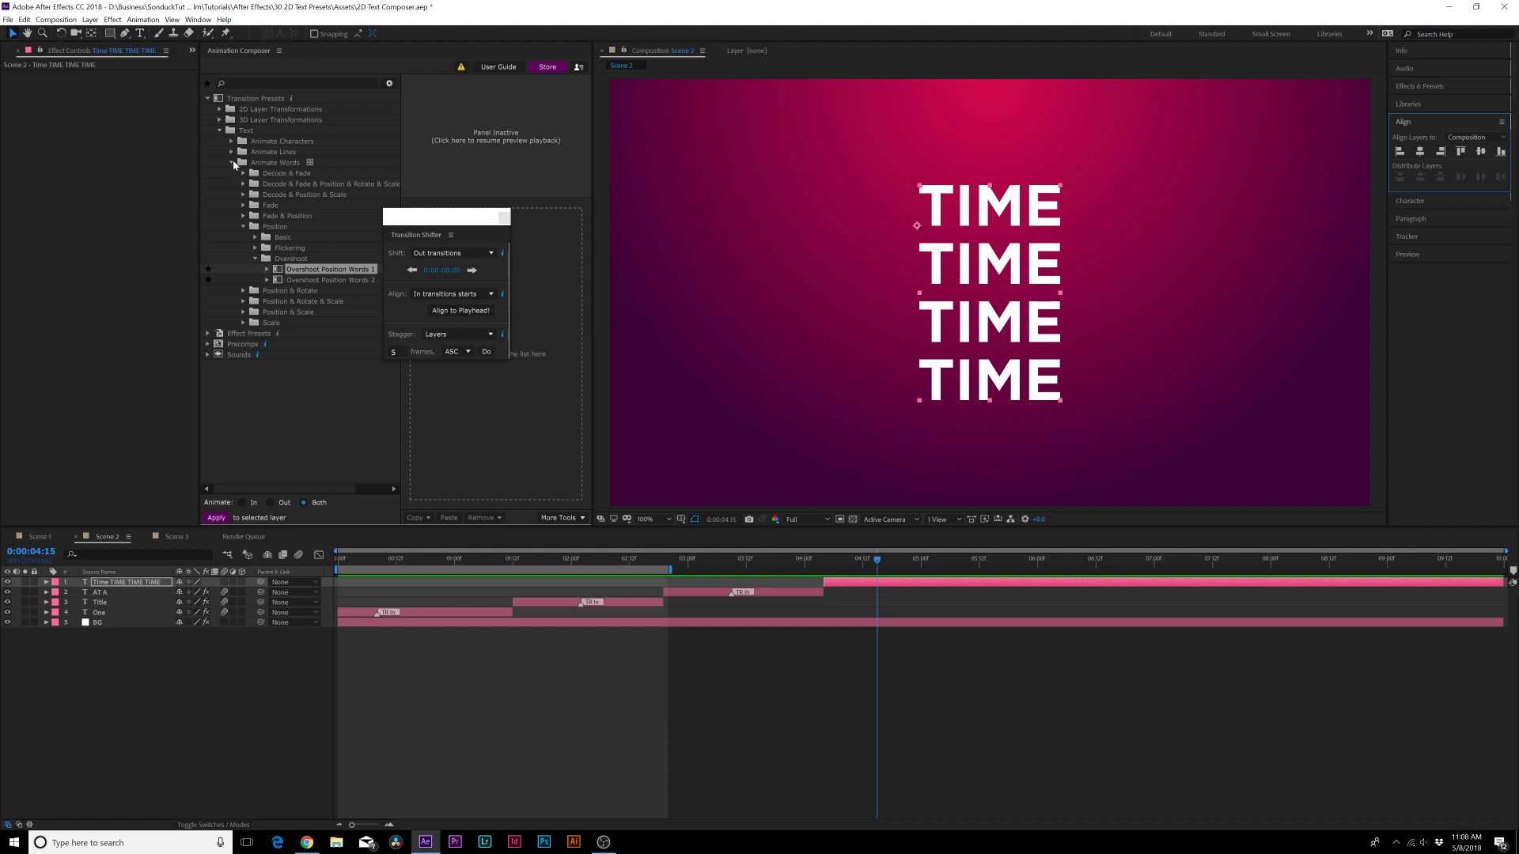
Apply a Wiggly Fade & Position Lines preset to the four-line TIME text.
click(233, 161)
click(232, 154)
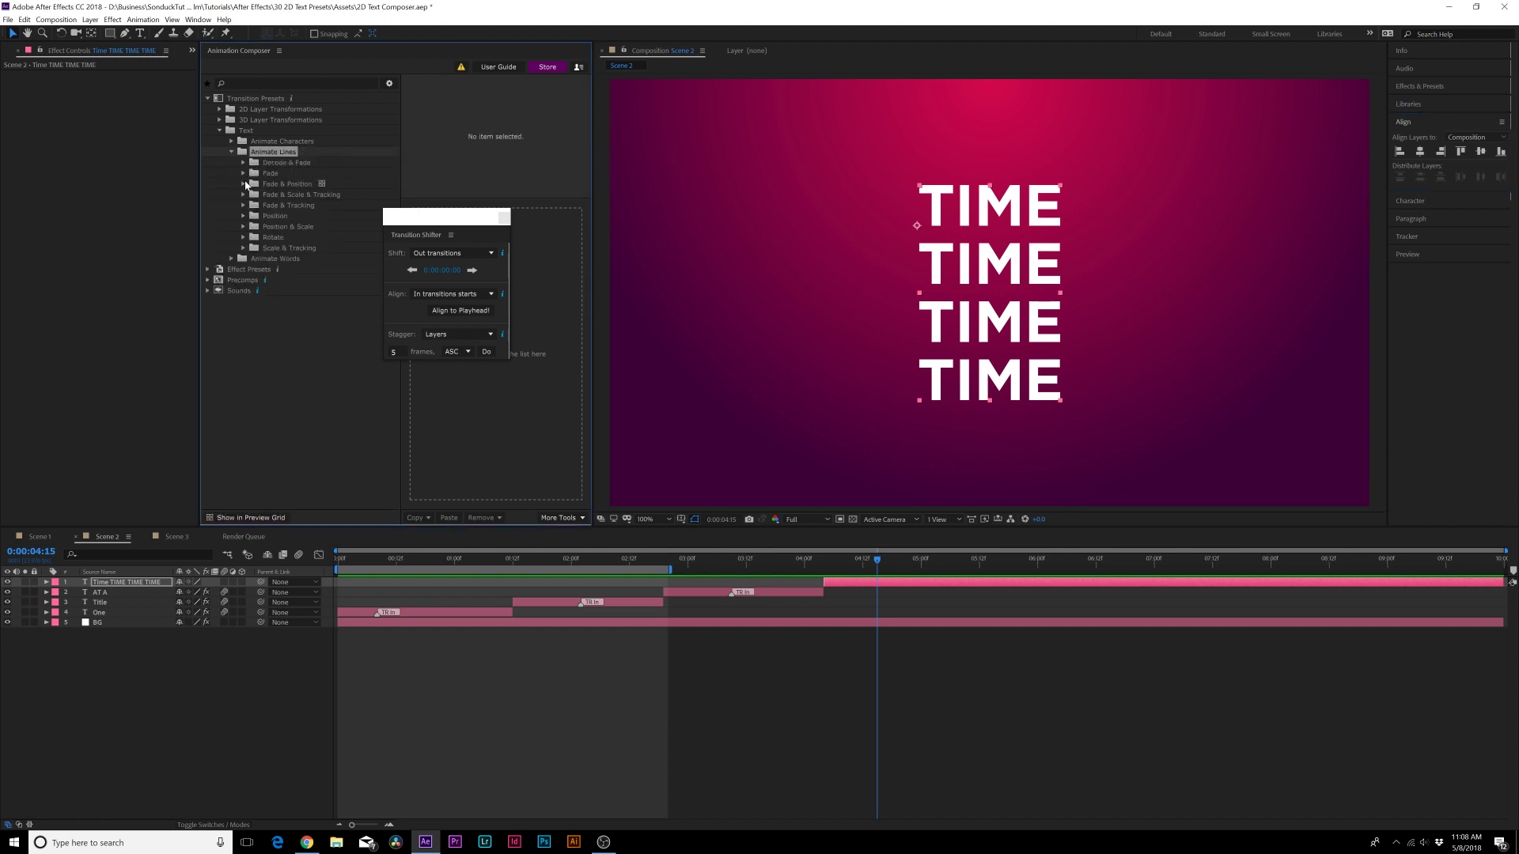
click(243, 184)
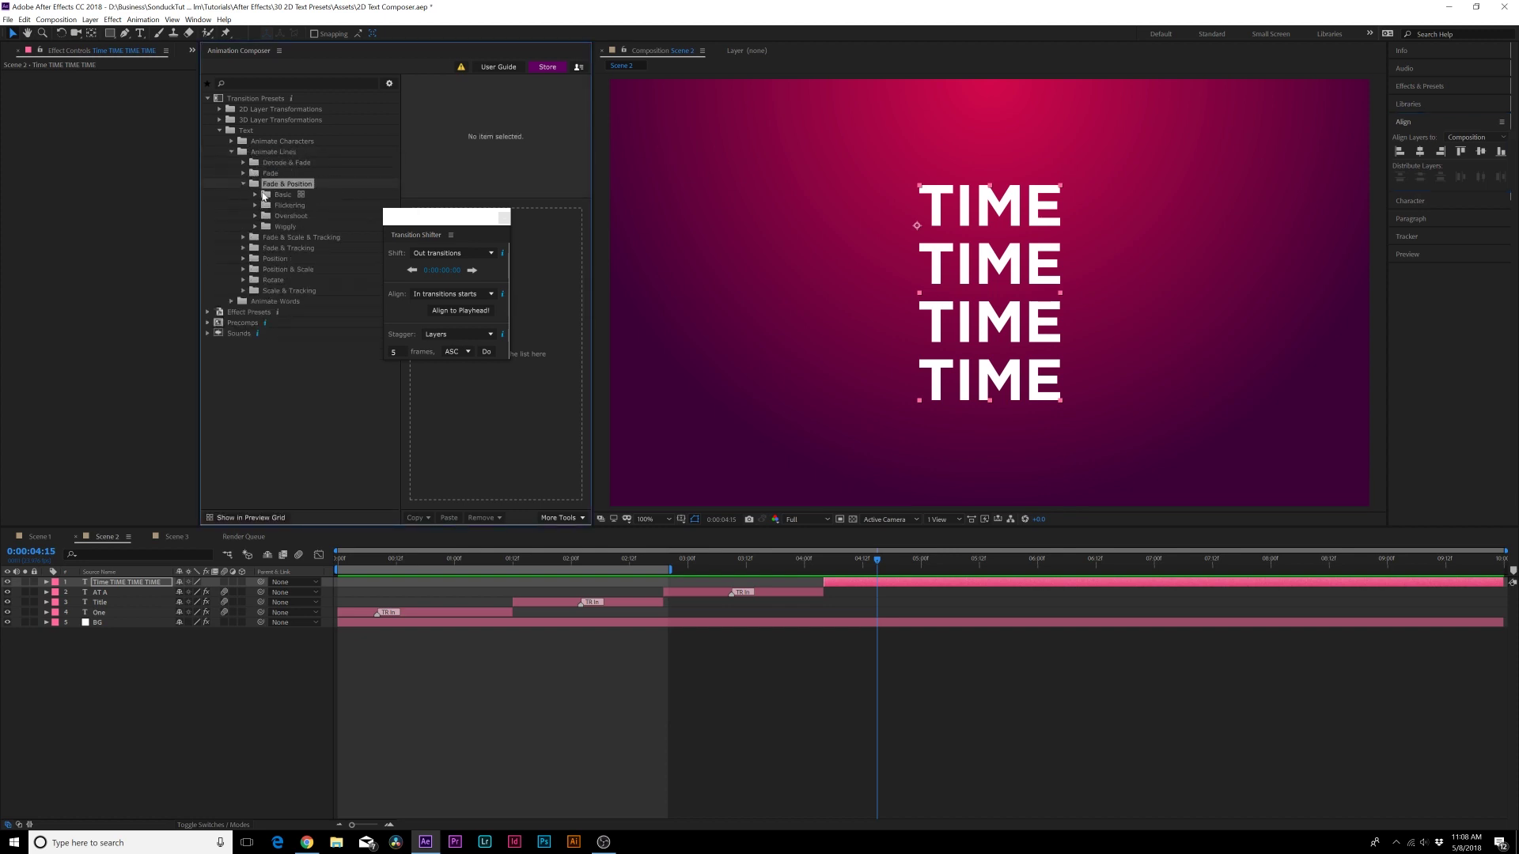
click(255, 227)
click(332, 238)
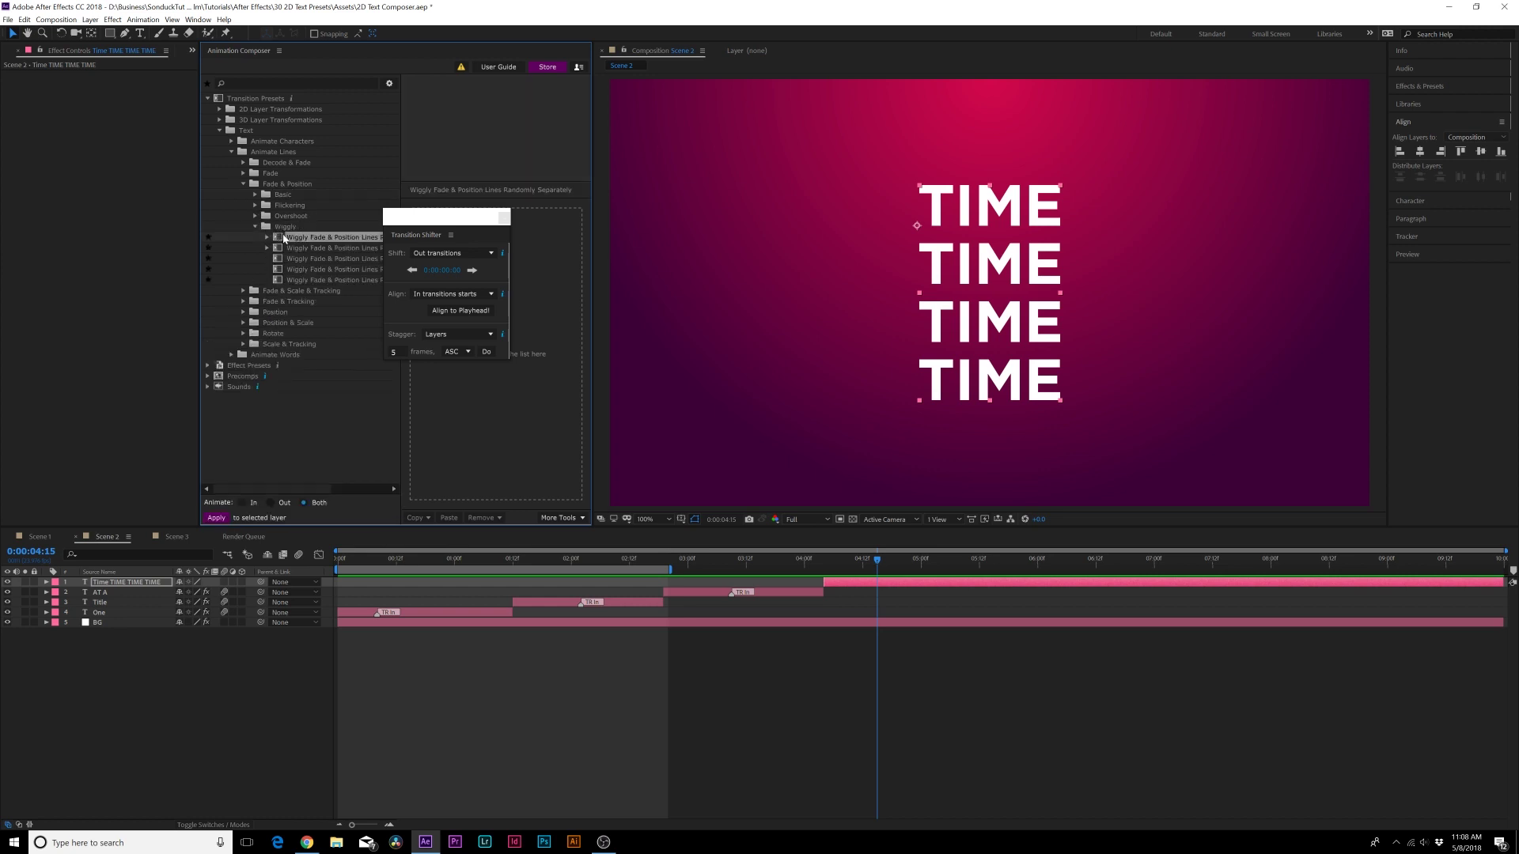
mouse_move(455, 216)
mouse_down()
mouse_move(369, 343)
mouse_move(317, 330)
mouse_up()
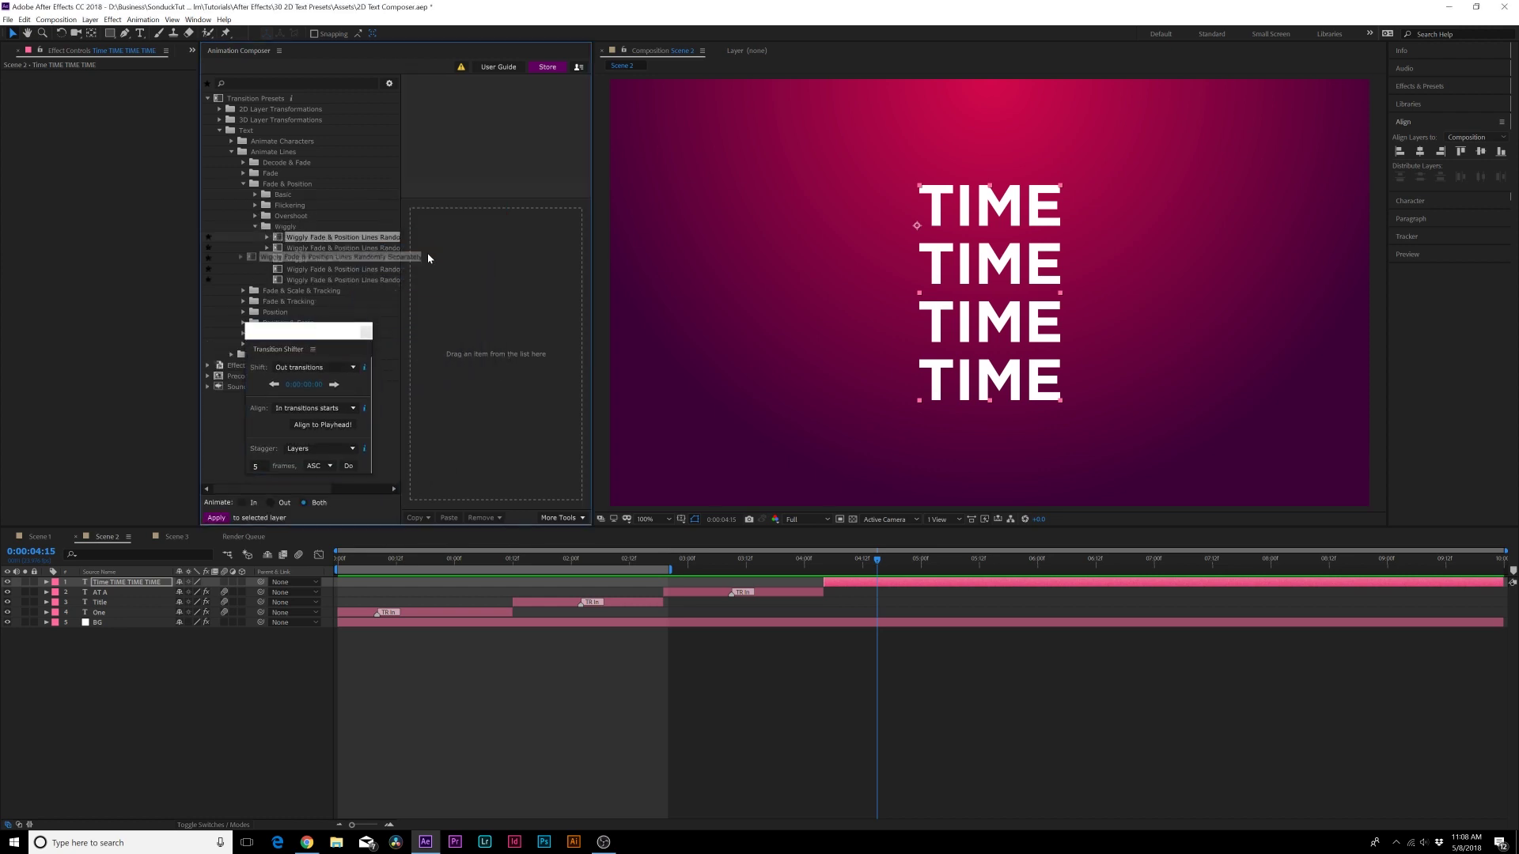
drag(340, 258, 989, 660)
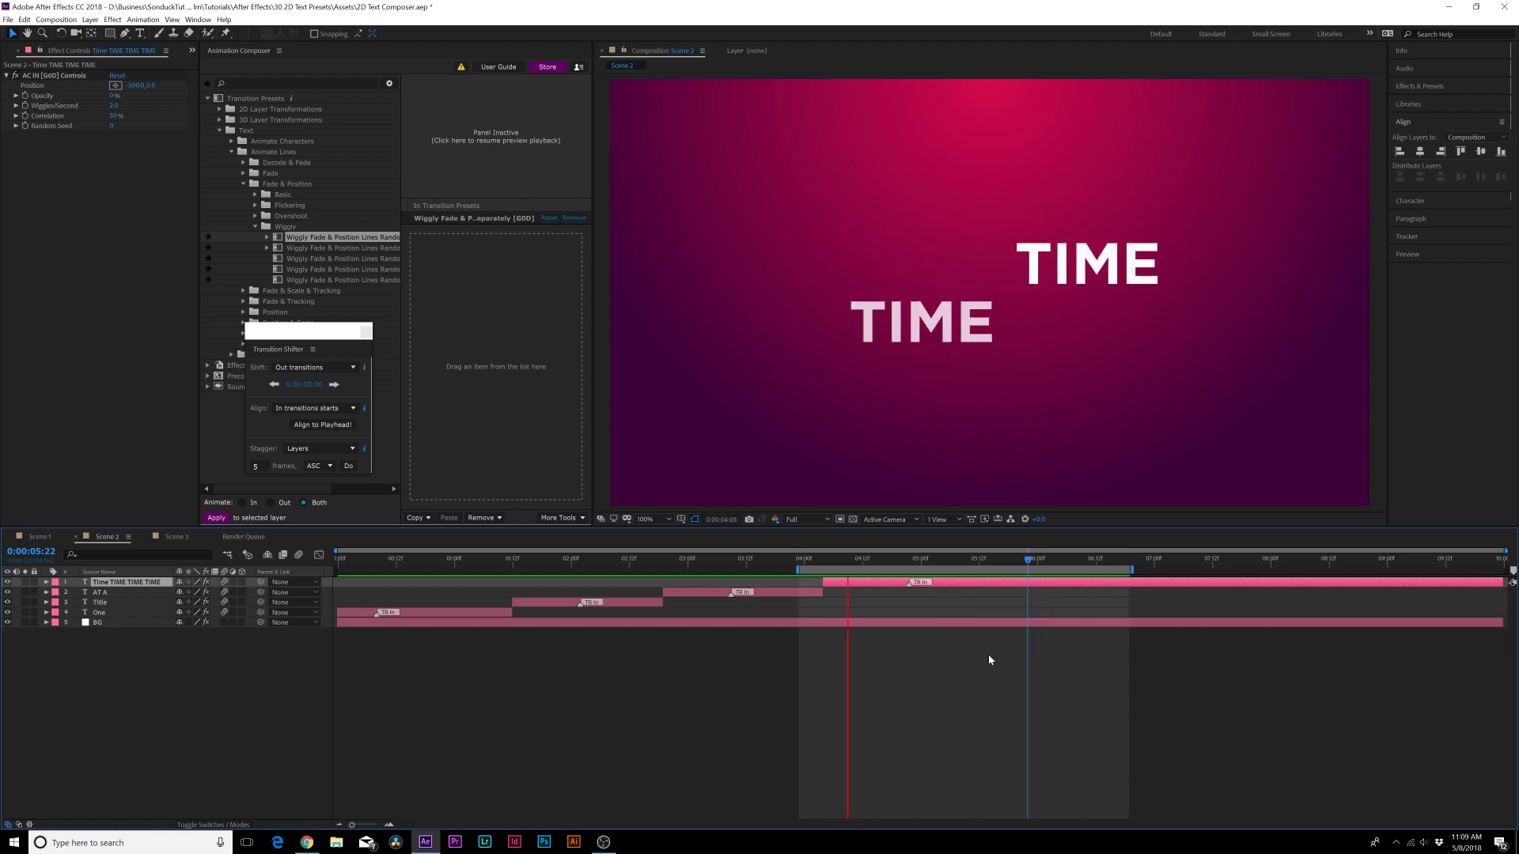
click(280, 250)
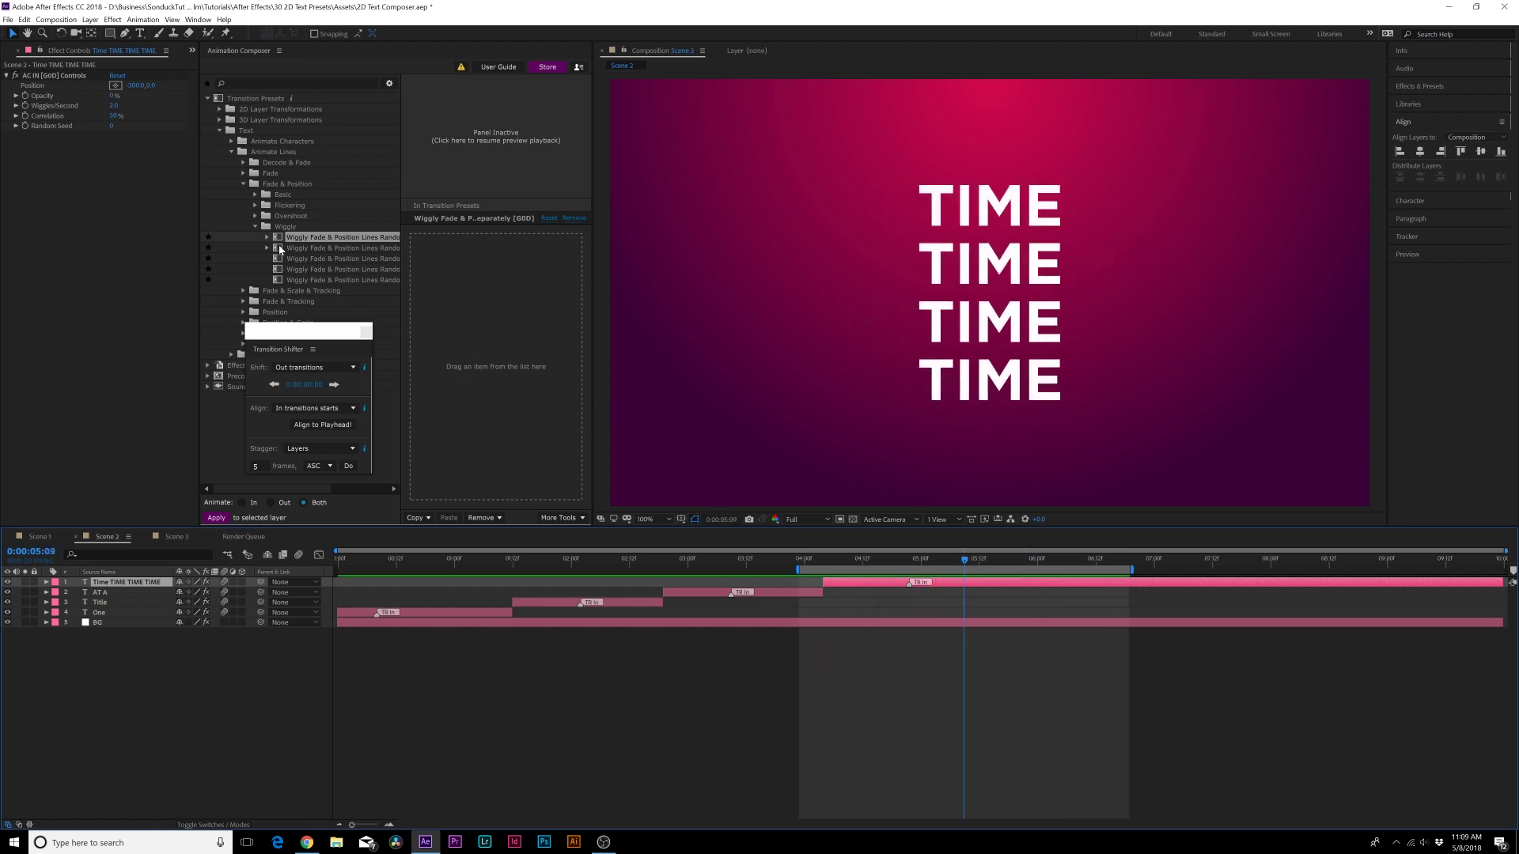
Collapse the line preset folders and play the scene preview from 0.
click(243, 184)
click(231, 151)
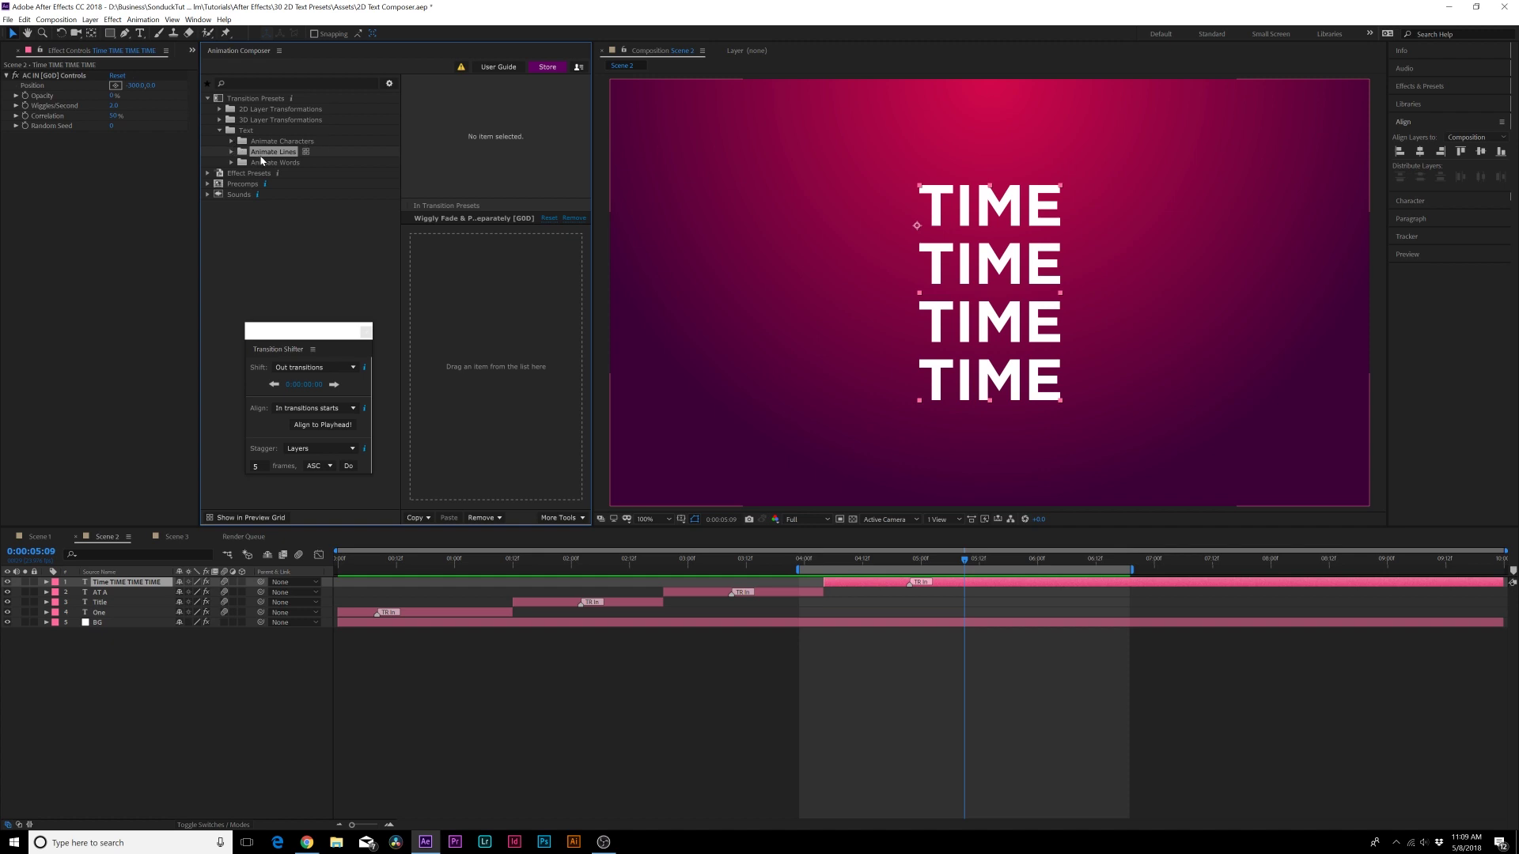
key(Home)
key(b)
key(space)
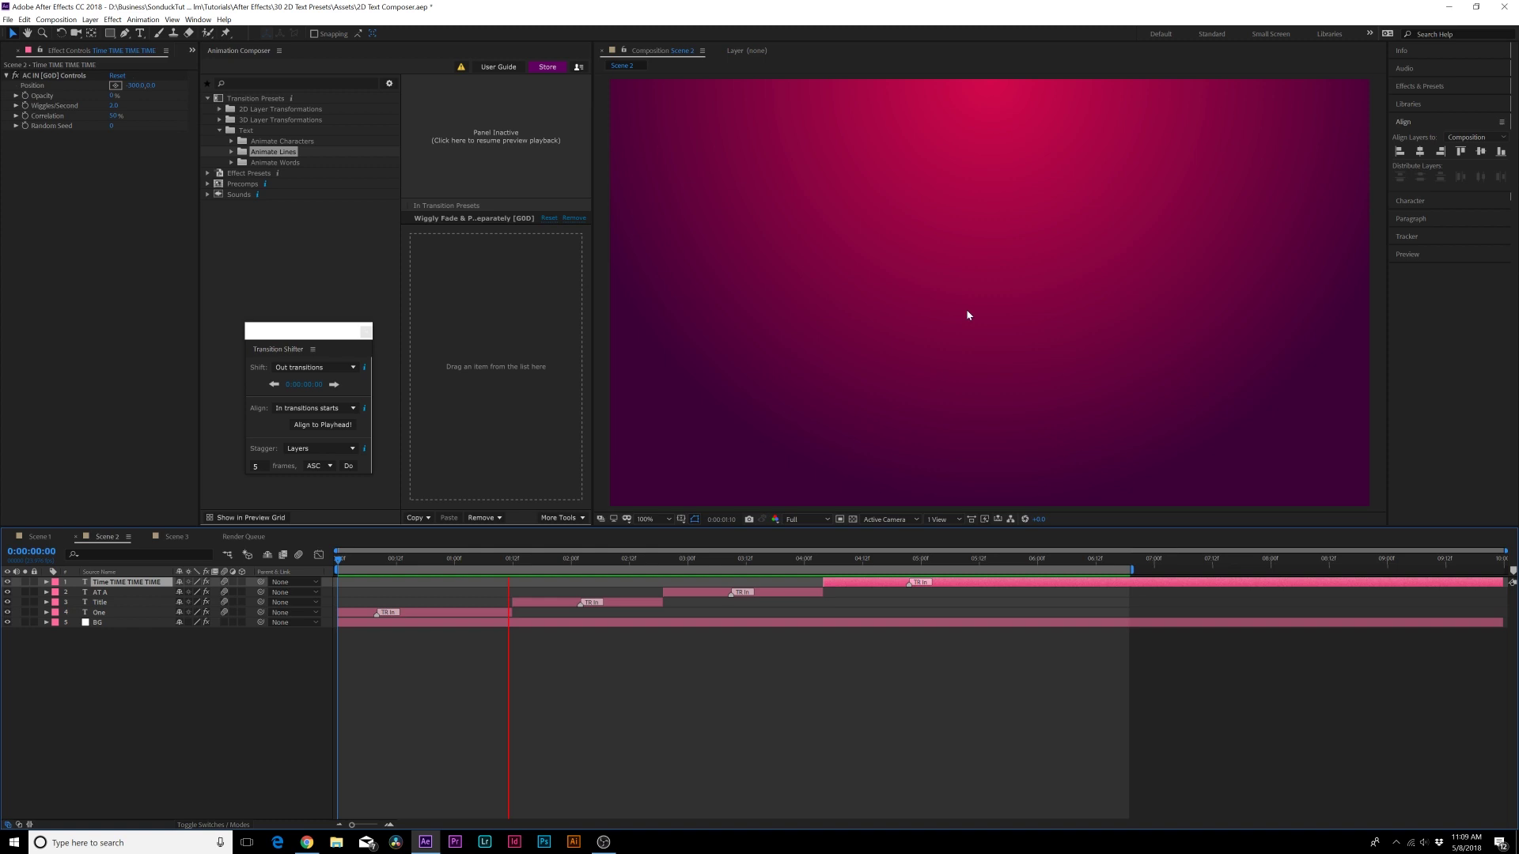
In Scene 3, apply Fade & Scale & Tracking Characters Together From Start 1 to Opening Title and preview it.
click(178, 537)
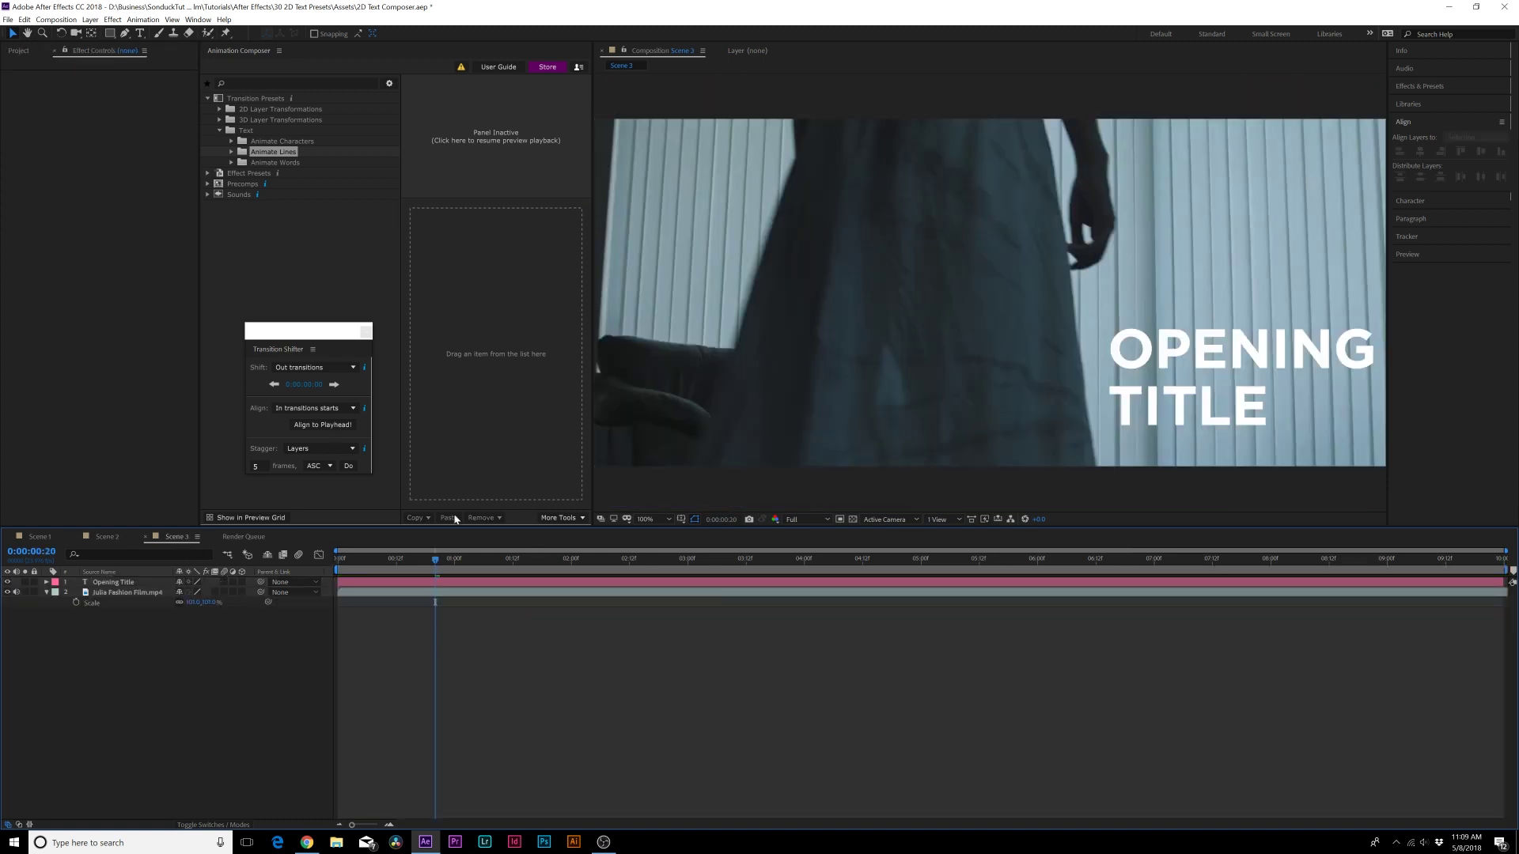
key(space)
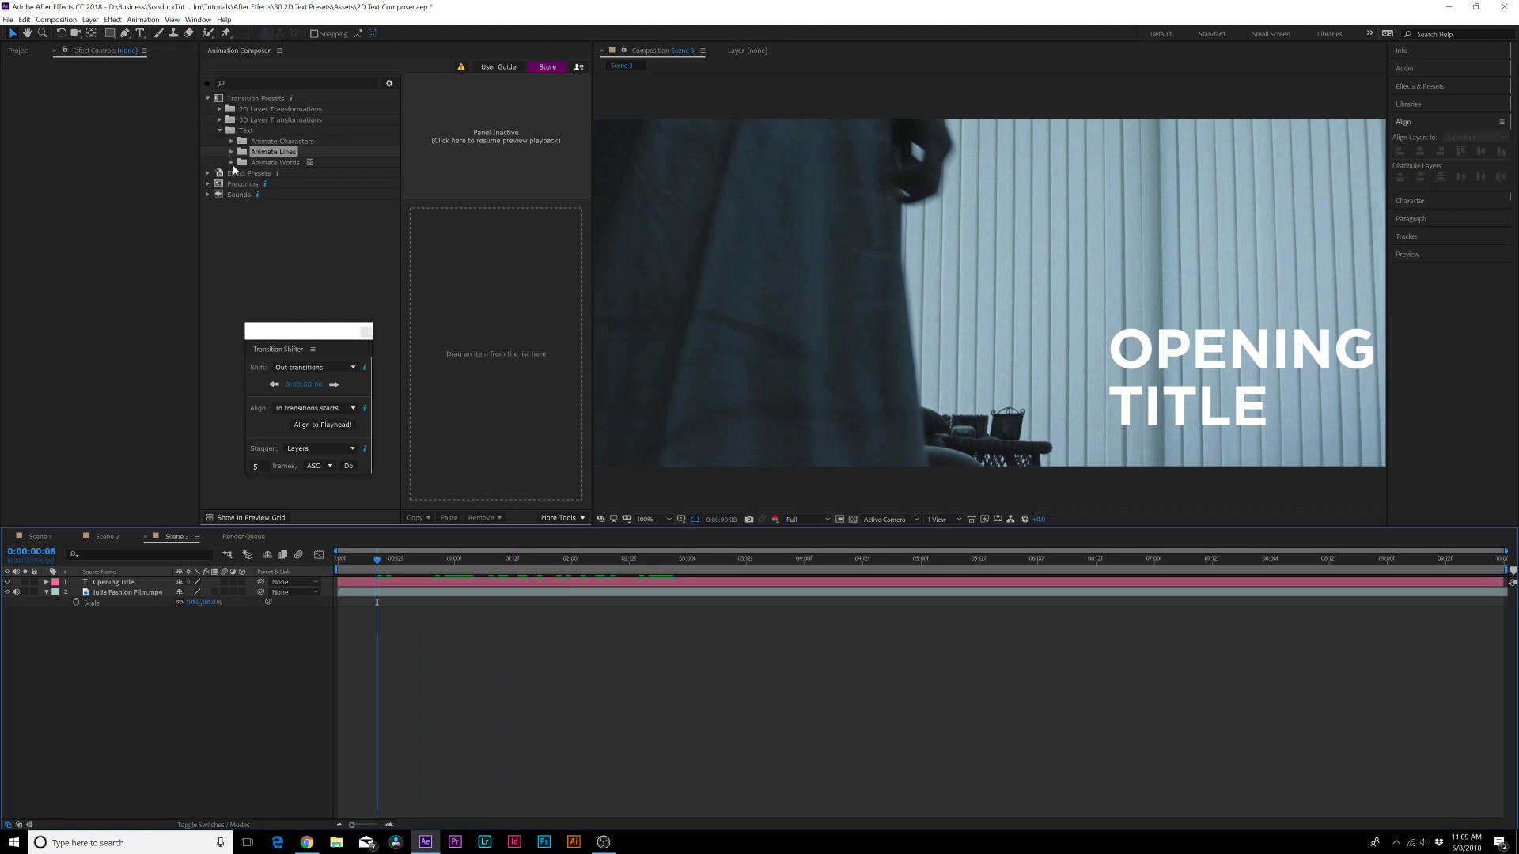
click(232, 163)
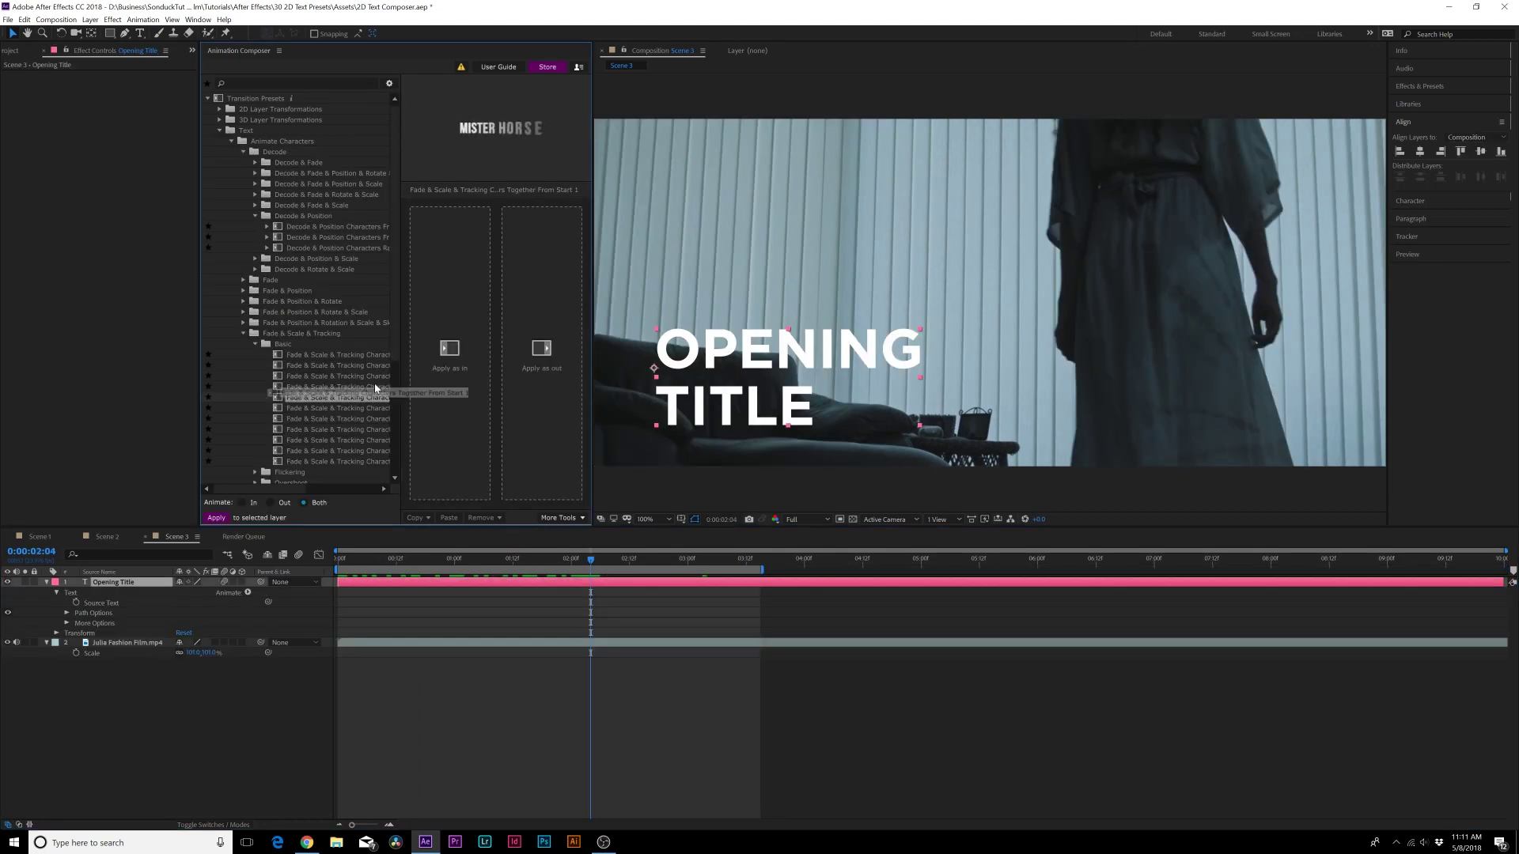
drag(336, 397, 455, 348)
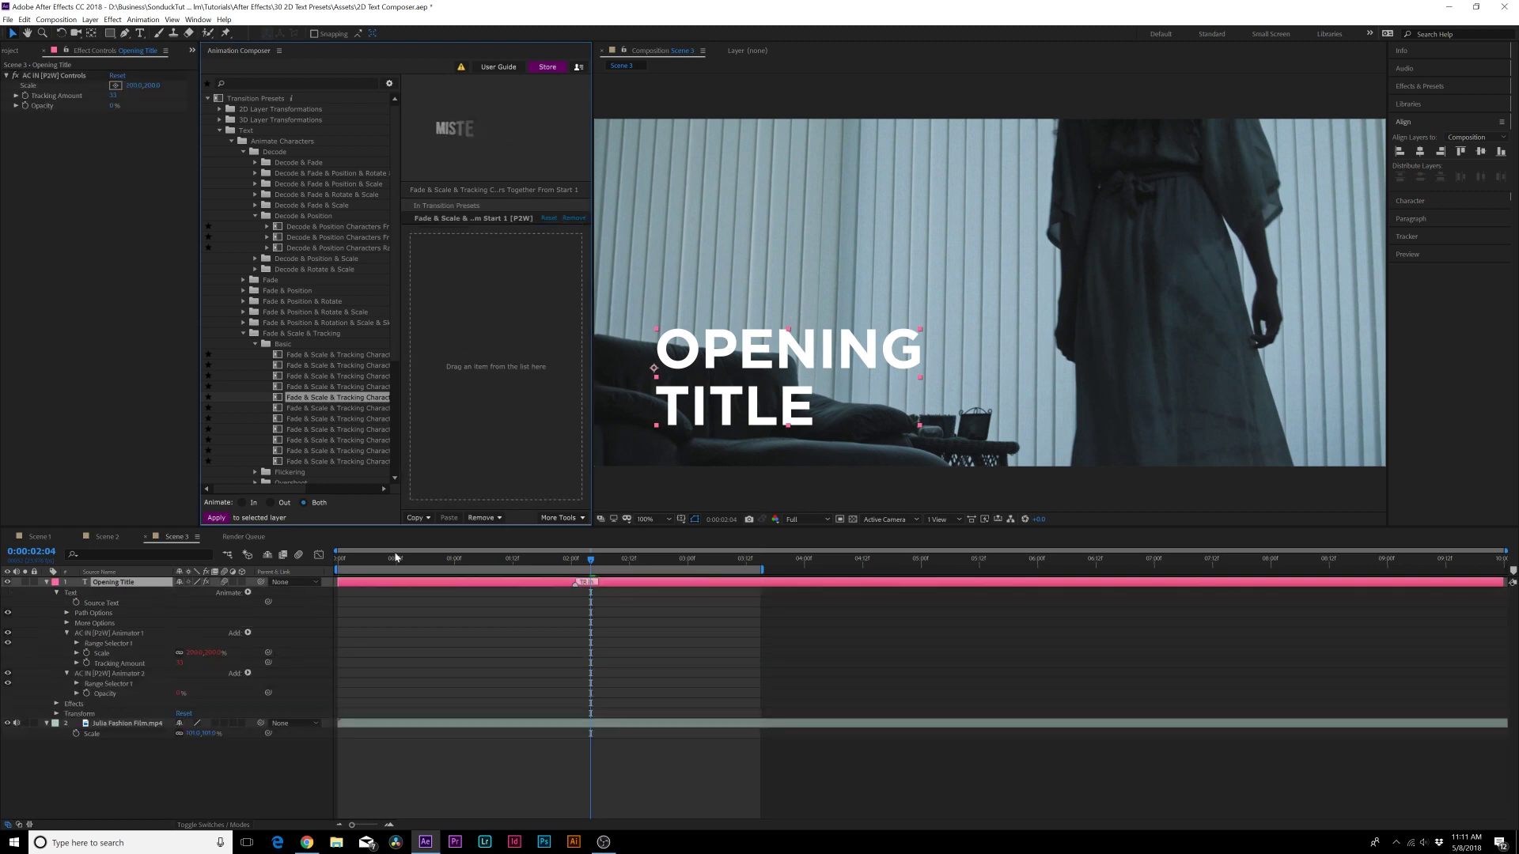
drag(379, 566, 325, 570)
key(space)
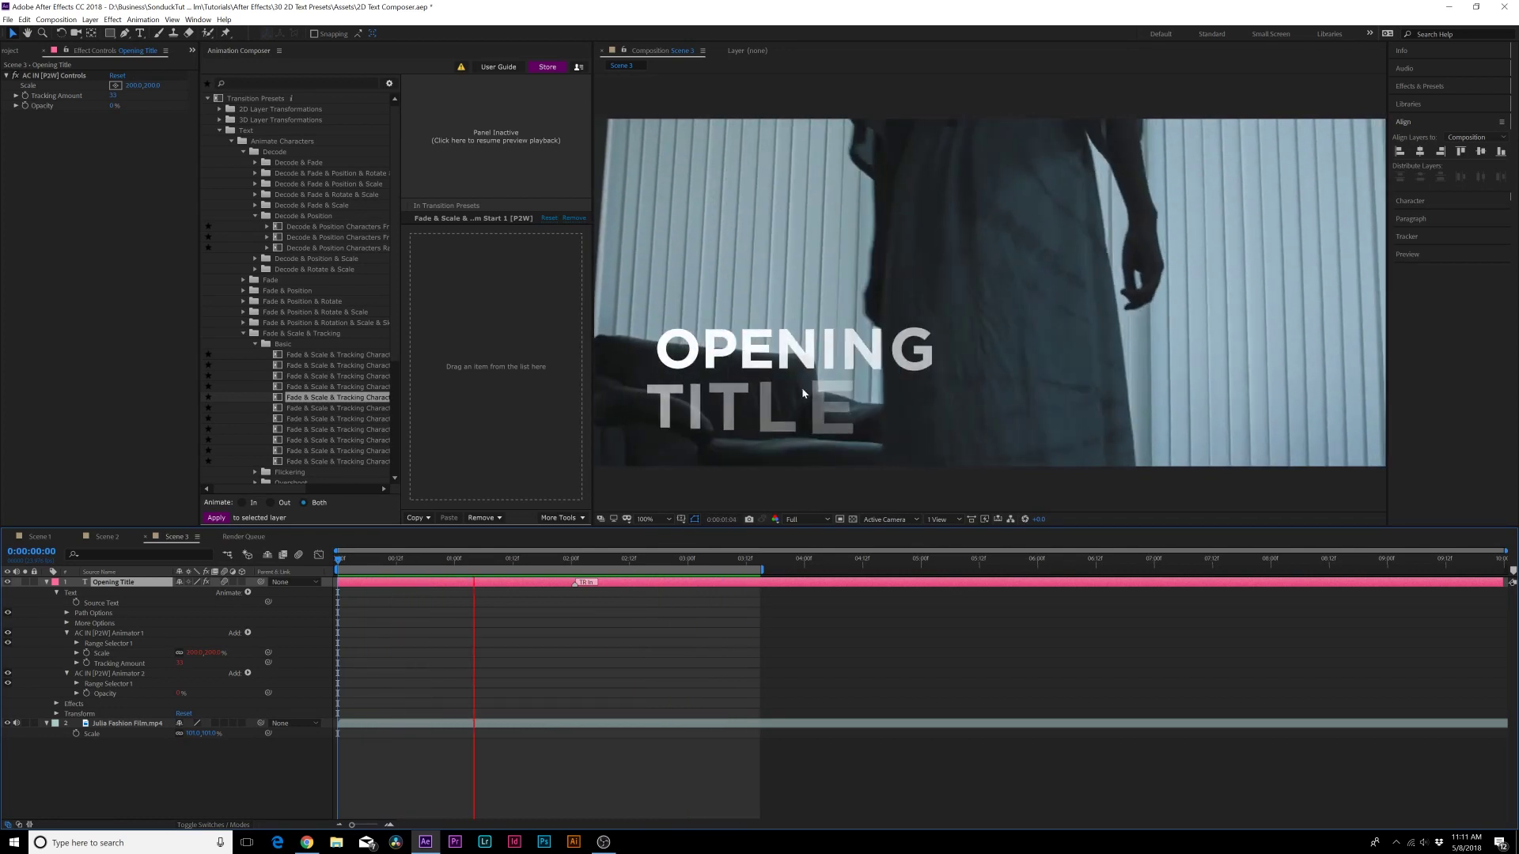
click(47, 582)
mouse_move(307, 843)
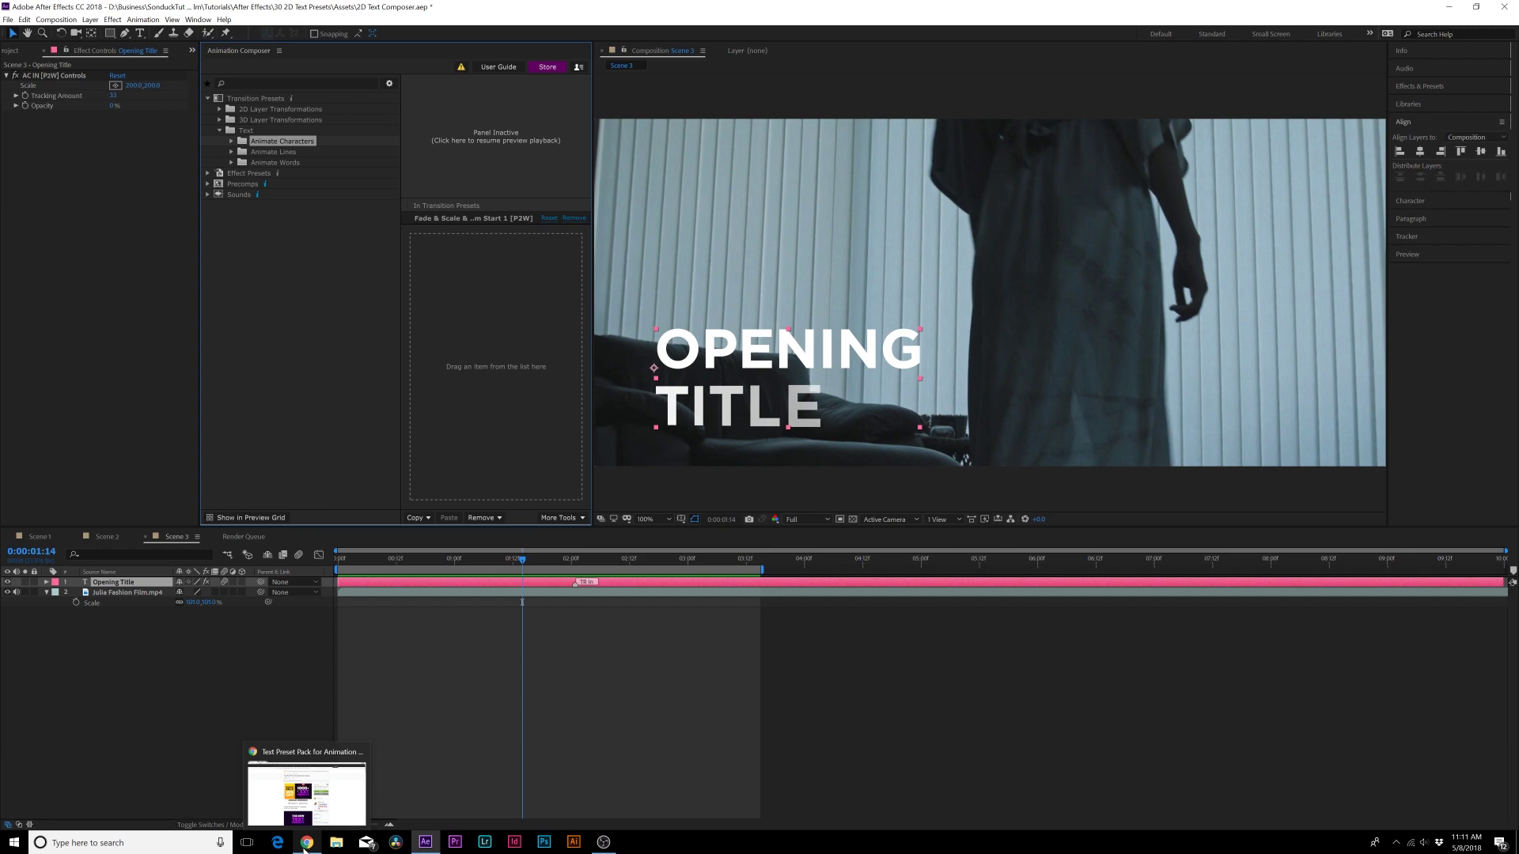
click(305, 848)
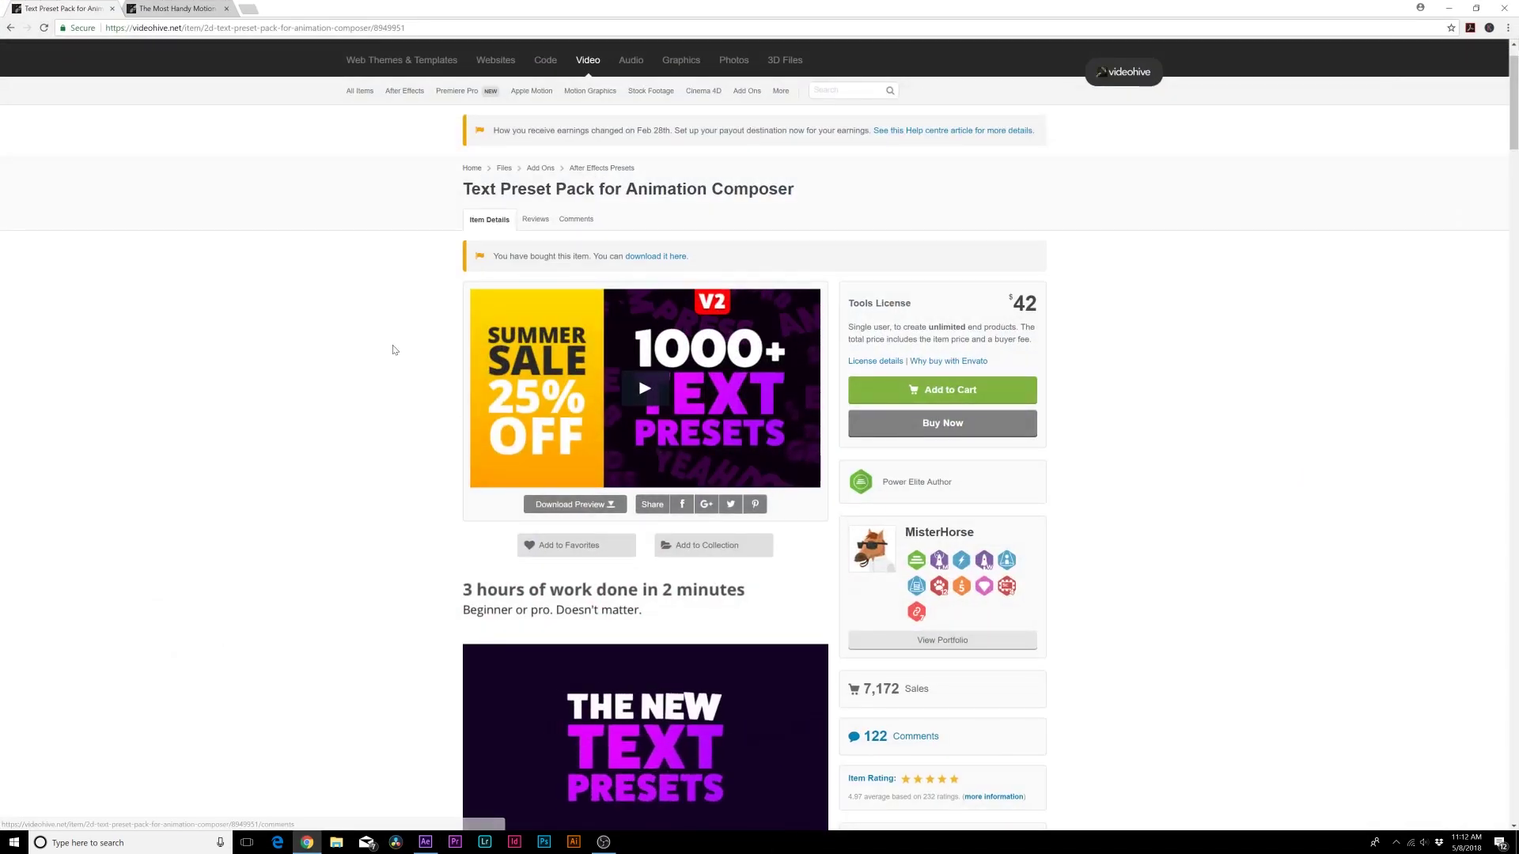
scroll(383, 549, down, 12)
scroll(393, 549, up, 5)
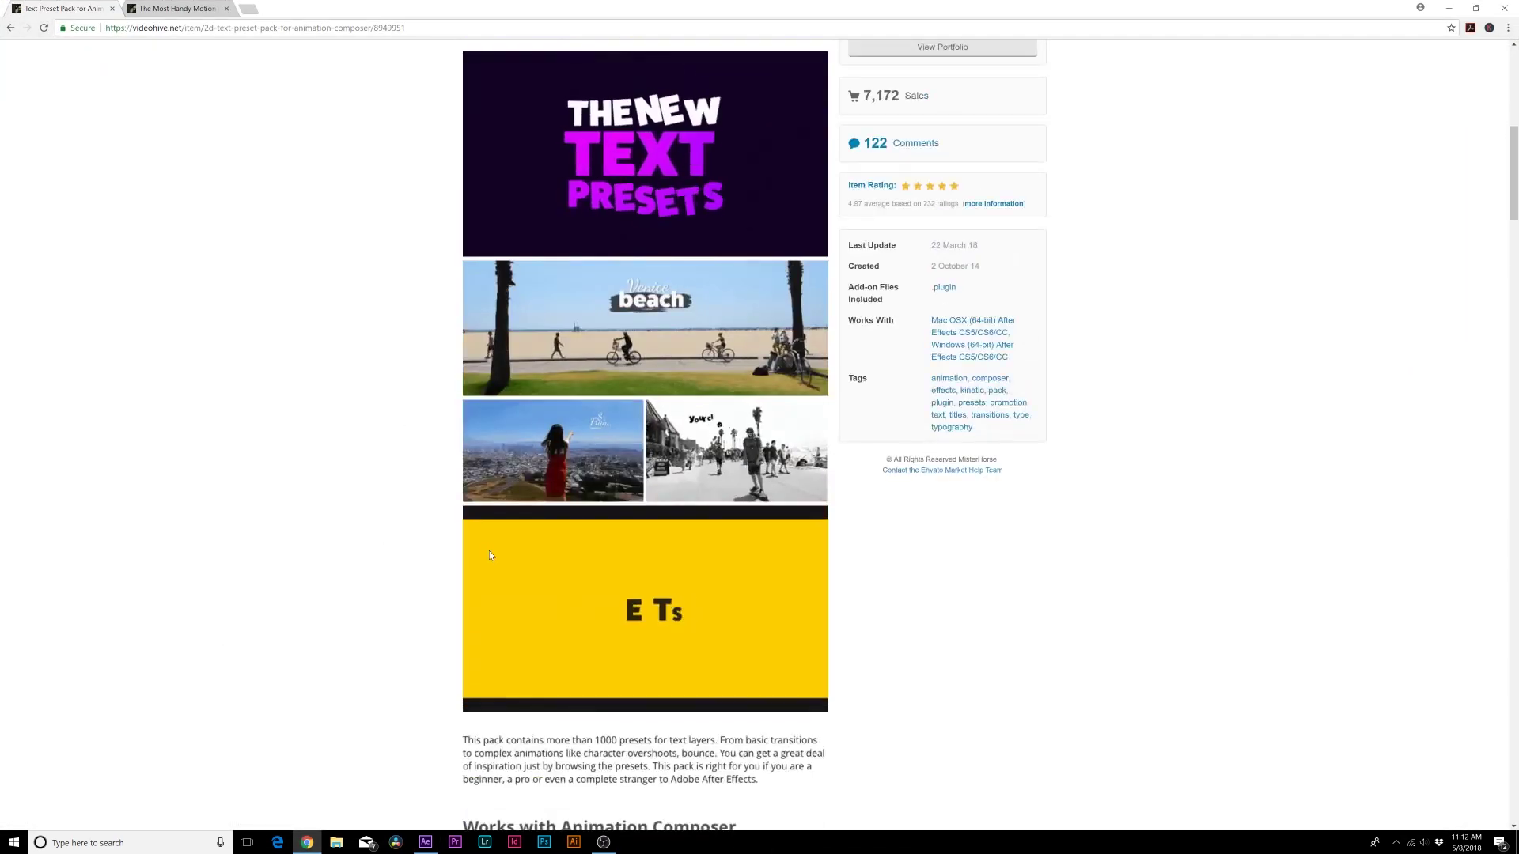
scroll(703, 472, down, 5)
scroll(703, 472, down, 15)
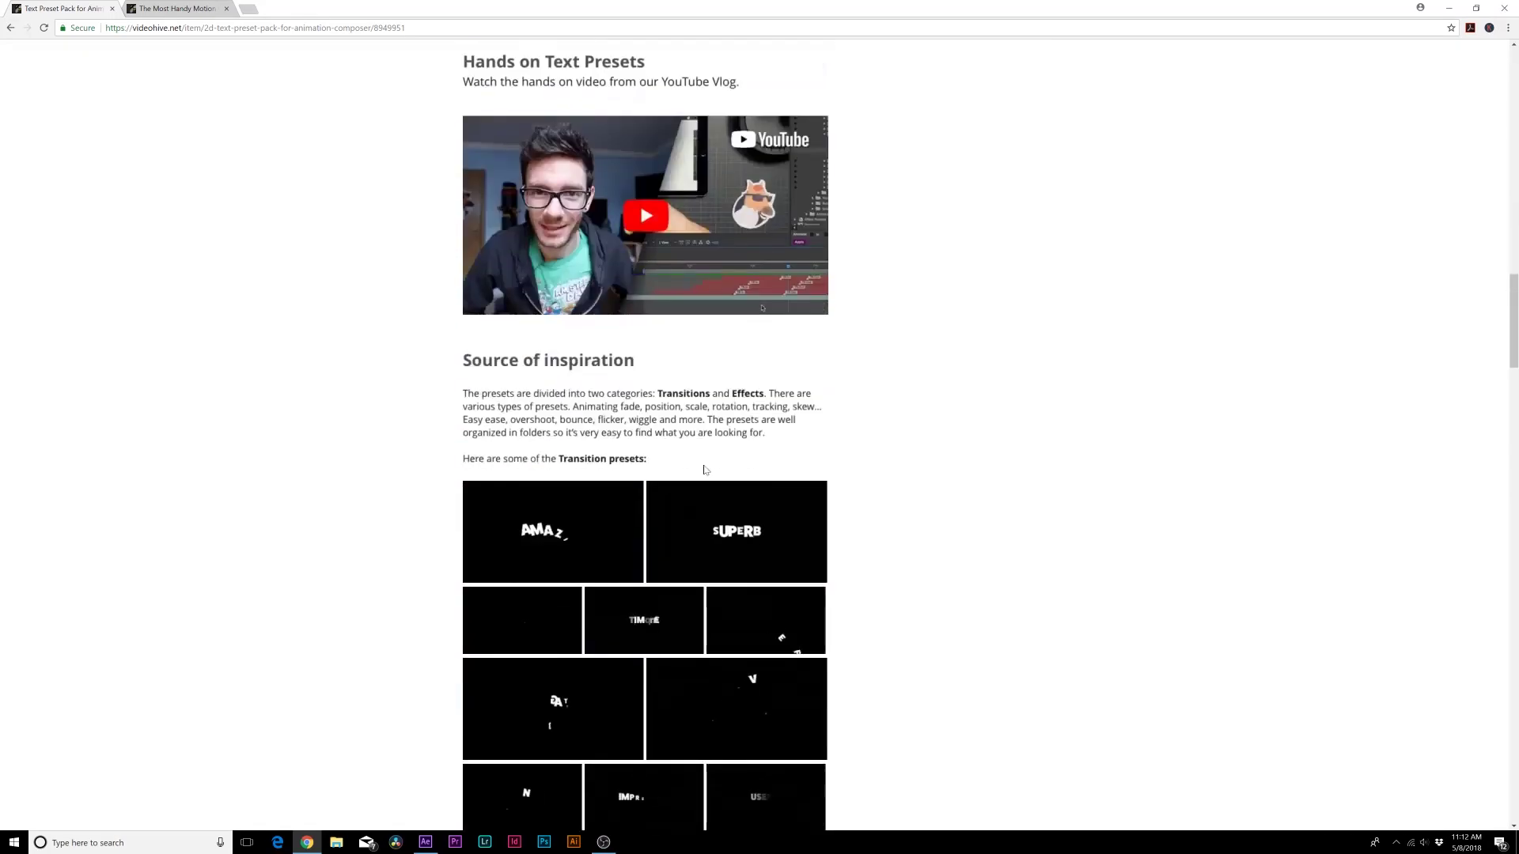
scroll(721, 482, down, 5)
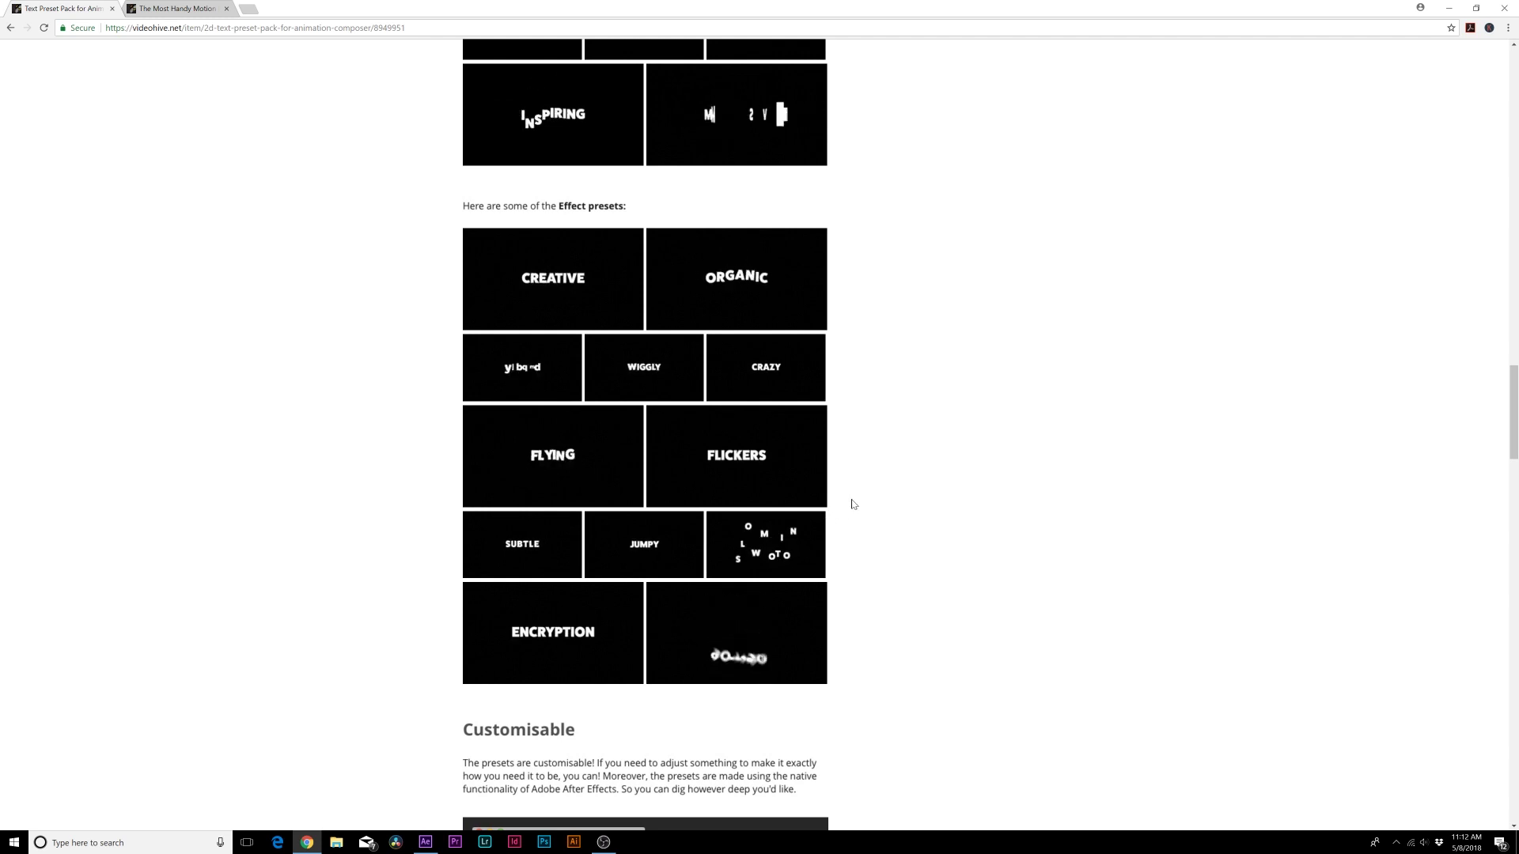
scroll(949, 500, down, 7)
drag(1512, 492, 1480, 156)
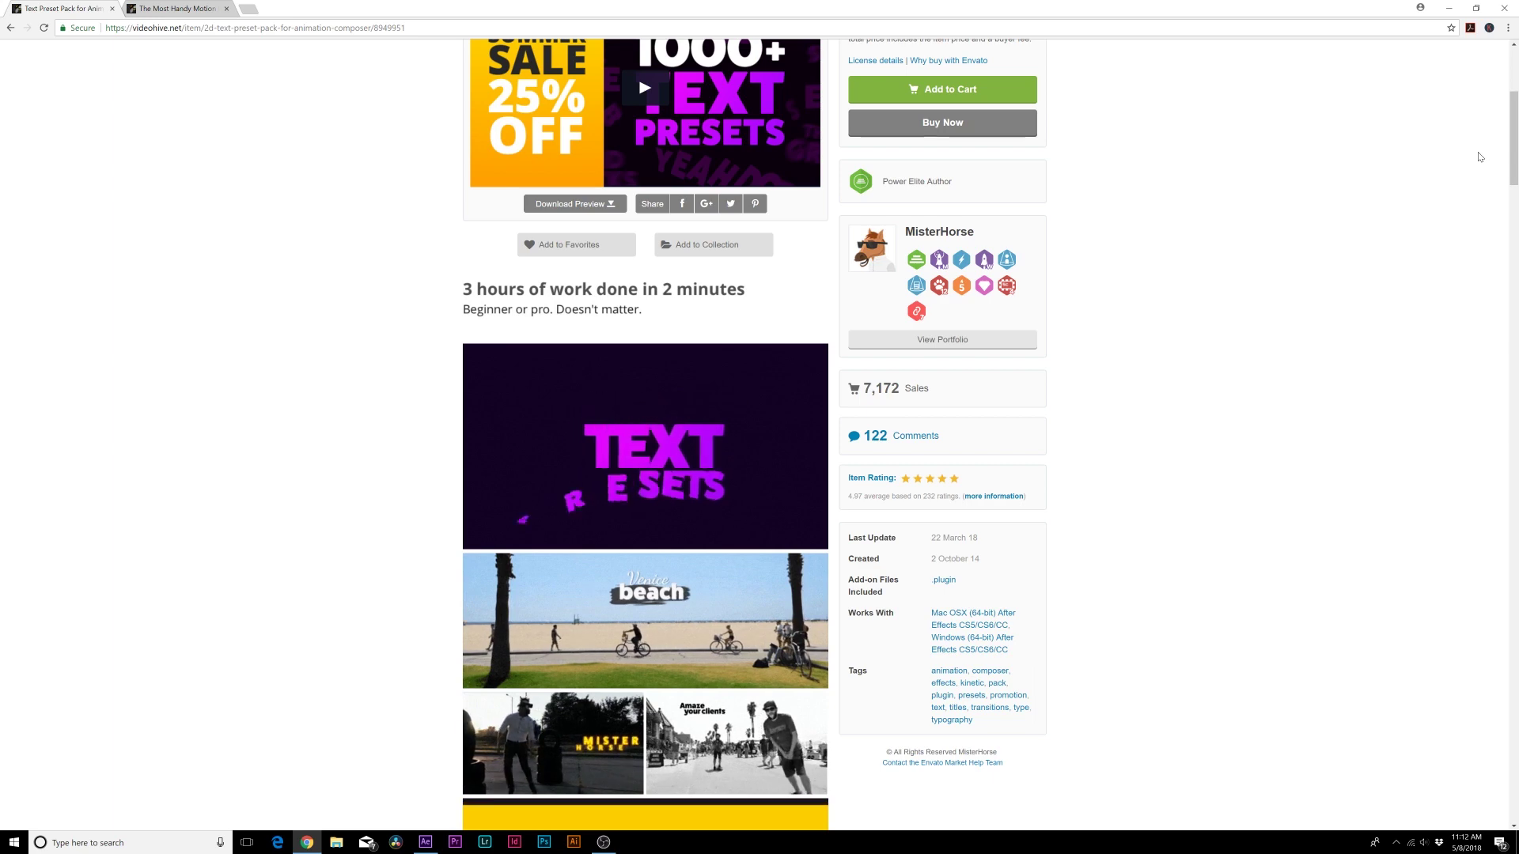
scroll(352, 251, up, 3)
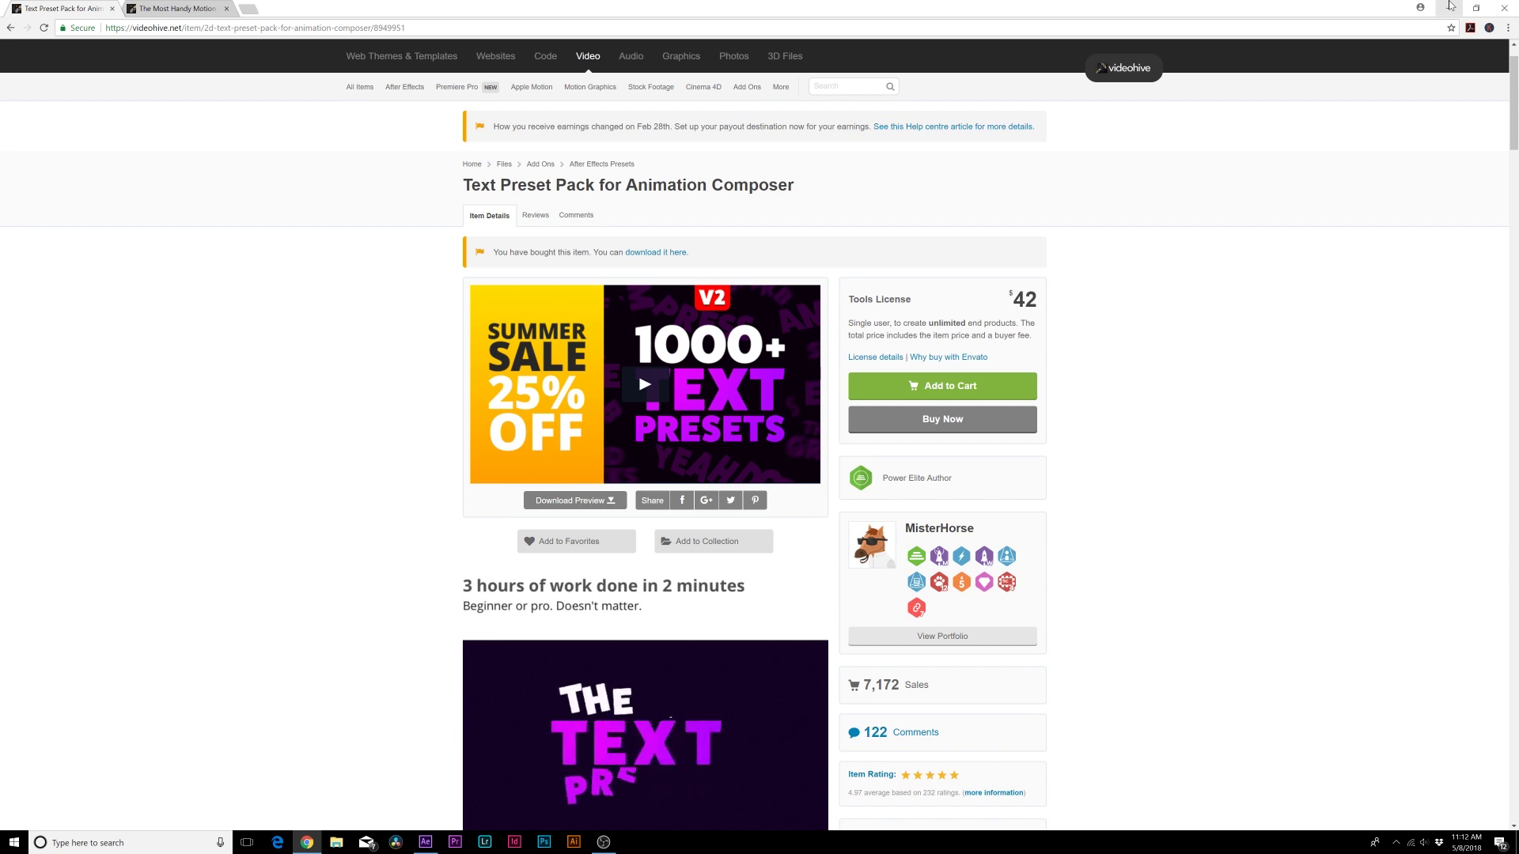
Minimise the browser so After Effects comes back to the front.
click(1450, 5)
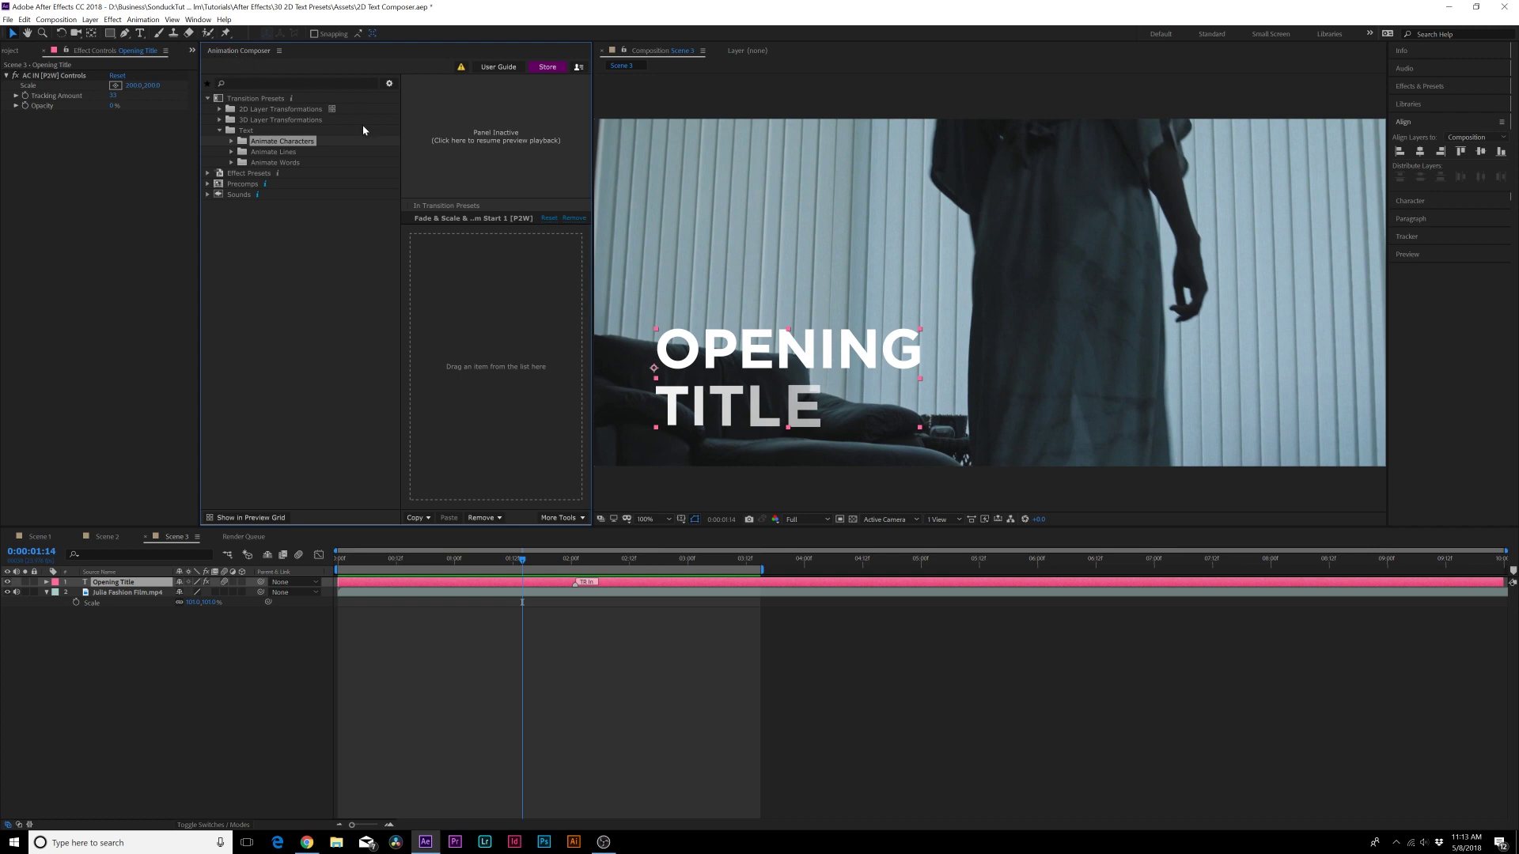
Restore the Videohive preset pack page, scroll through it, then minimise the browser.
click(309, 843)
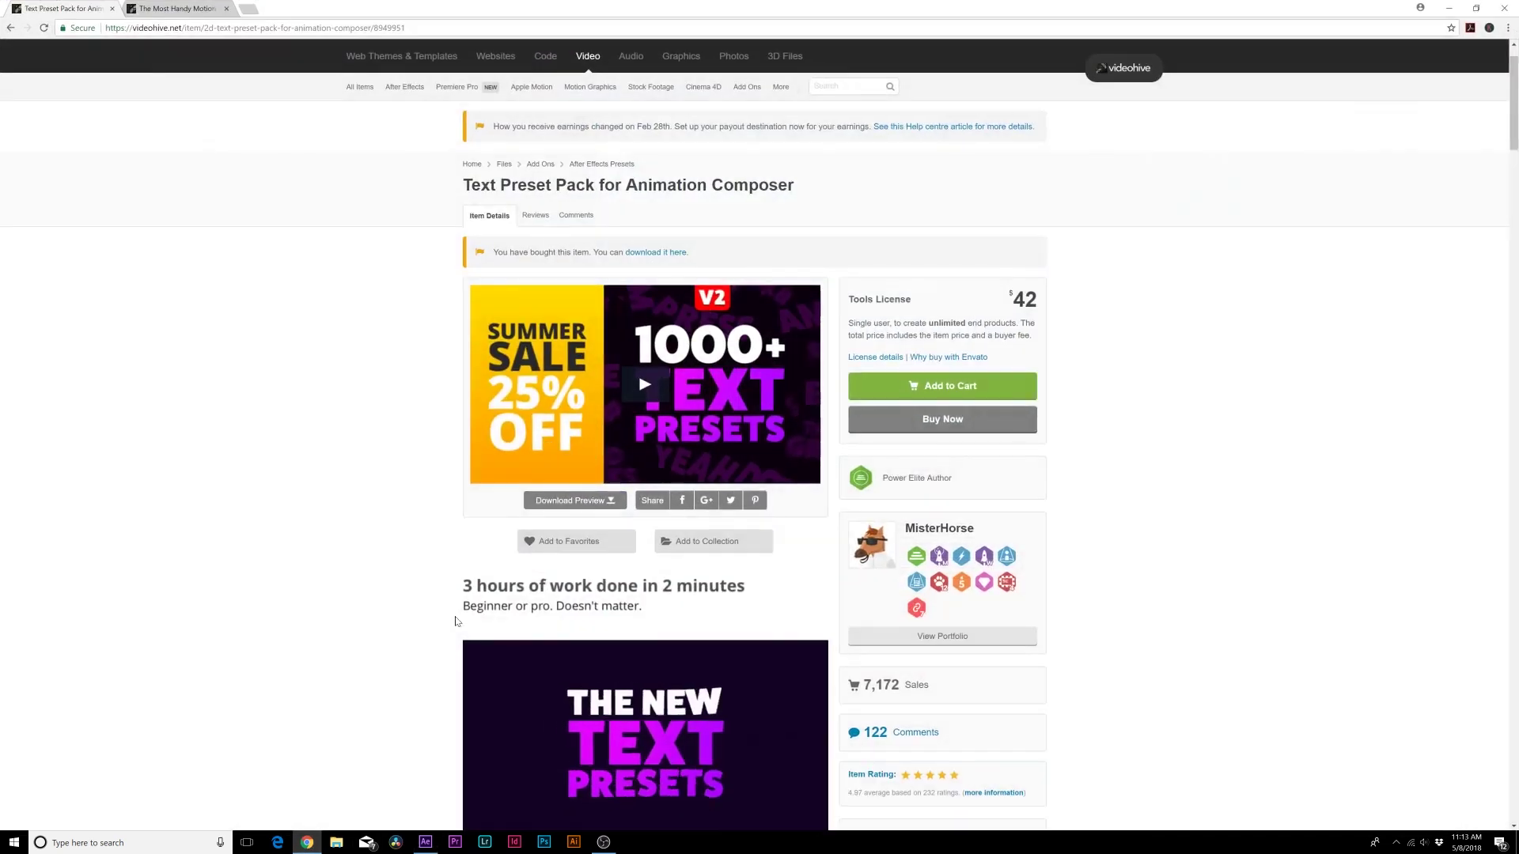
scroll(777, 324, down, 13)
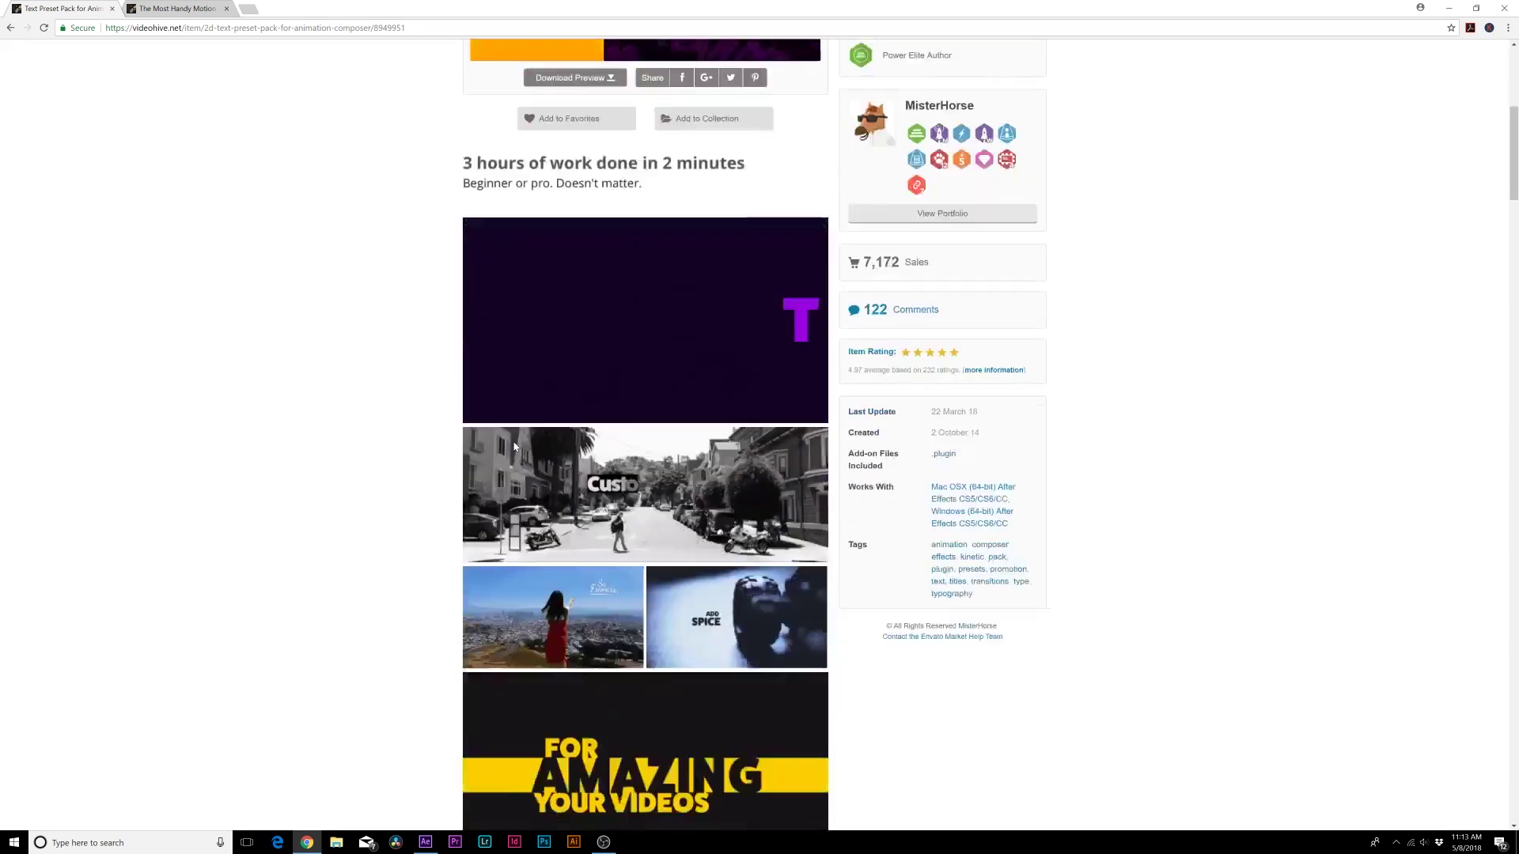
scroll(777, 324, down, 5)
key(Home)
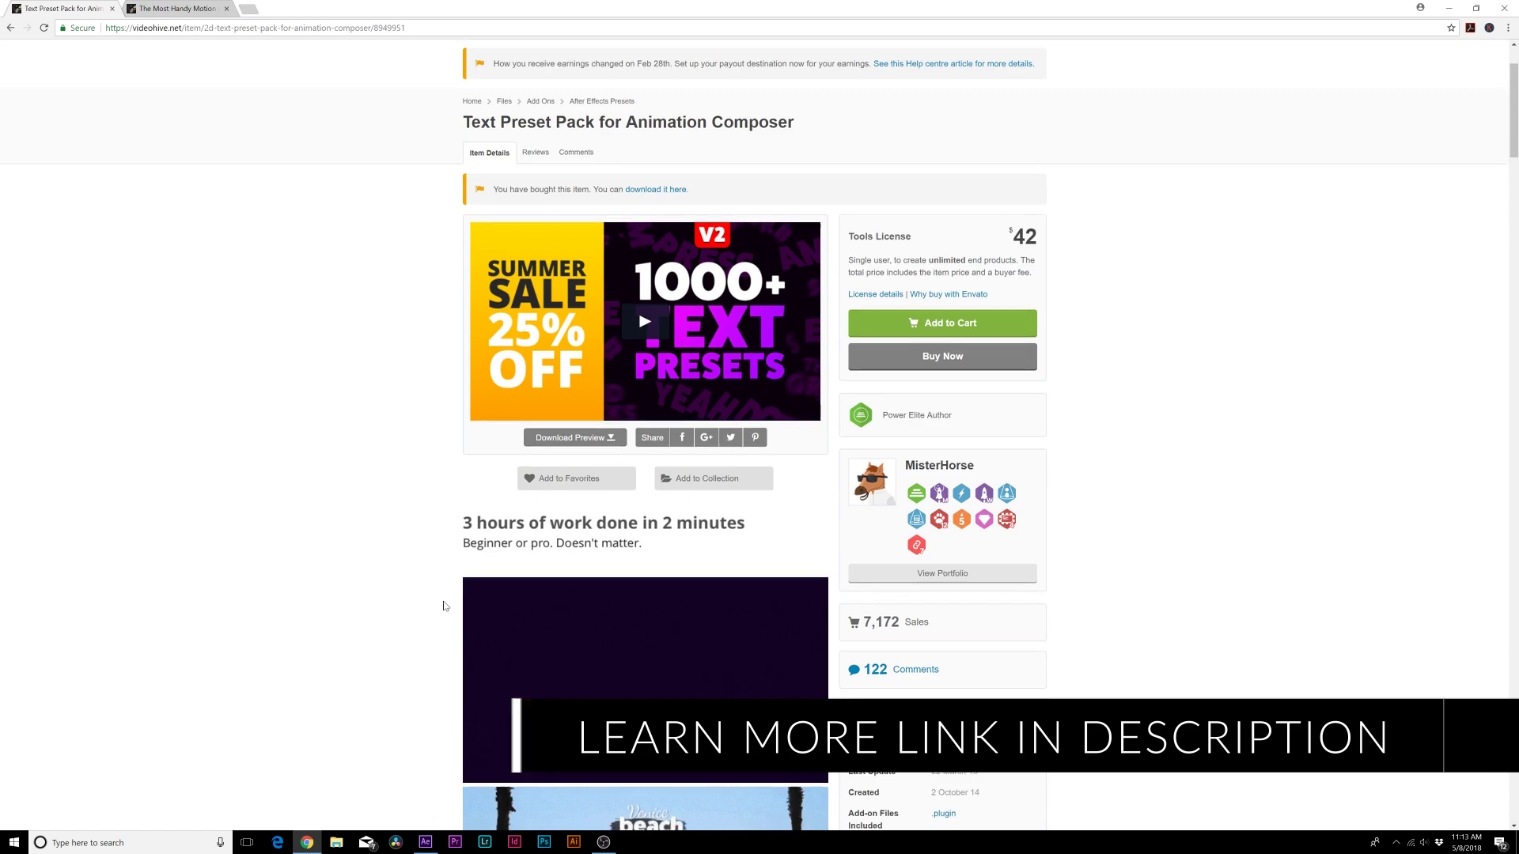
scroll(451, 593, down, 17)
scroll(472, 571, down, 7)
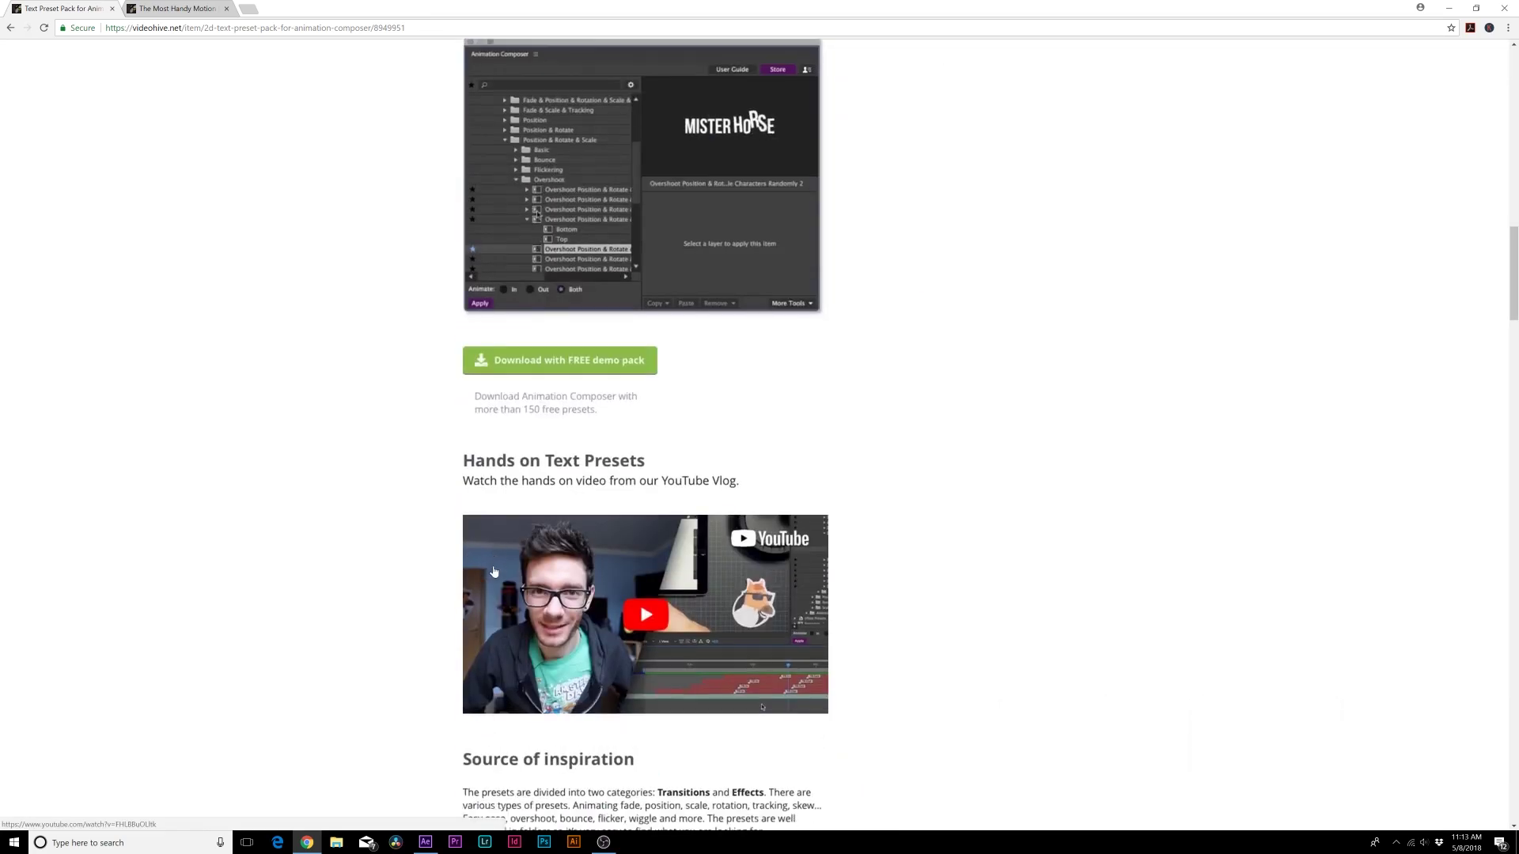
scroll(499, 581, up, 5)
scroll(499, 581, up, 18)
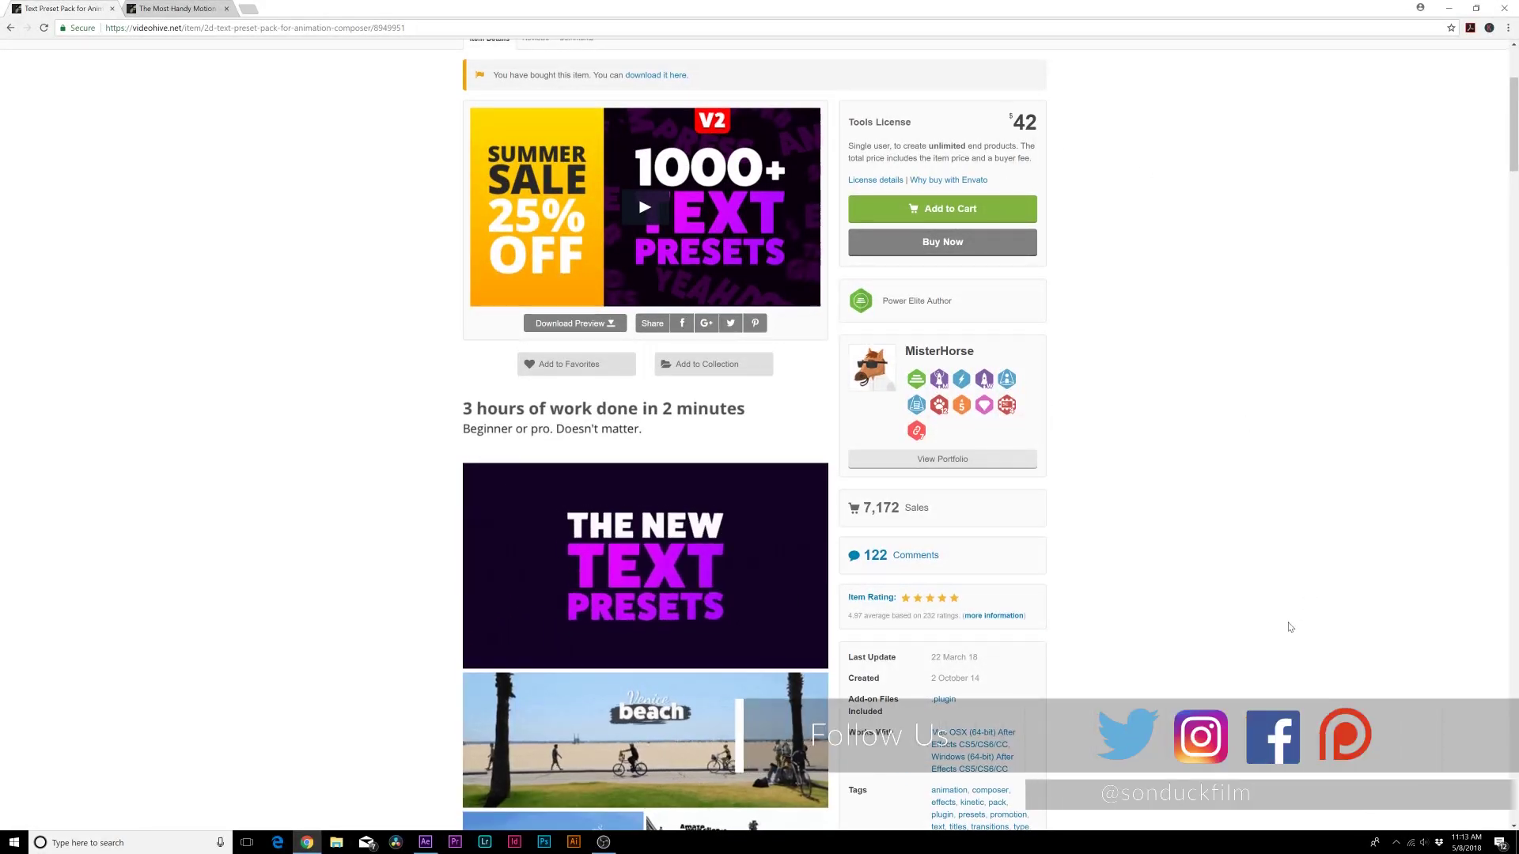
scroll(1333, 596, up, 3)
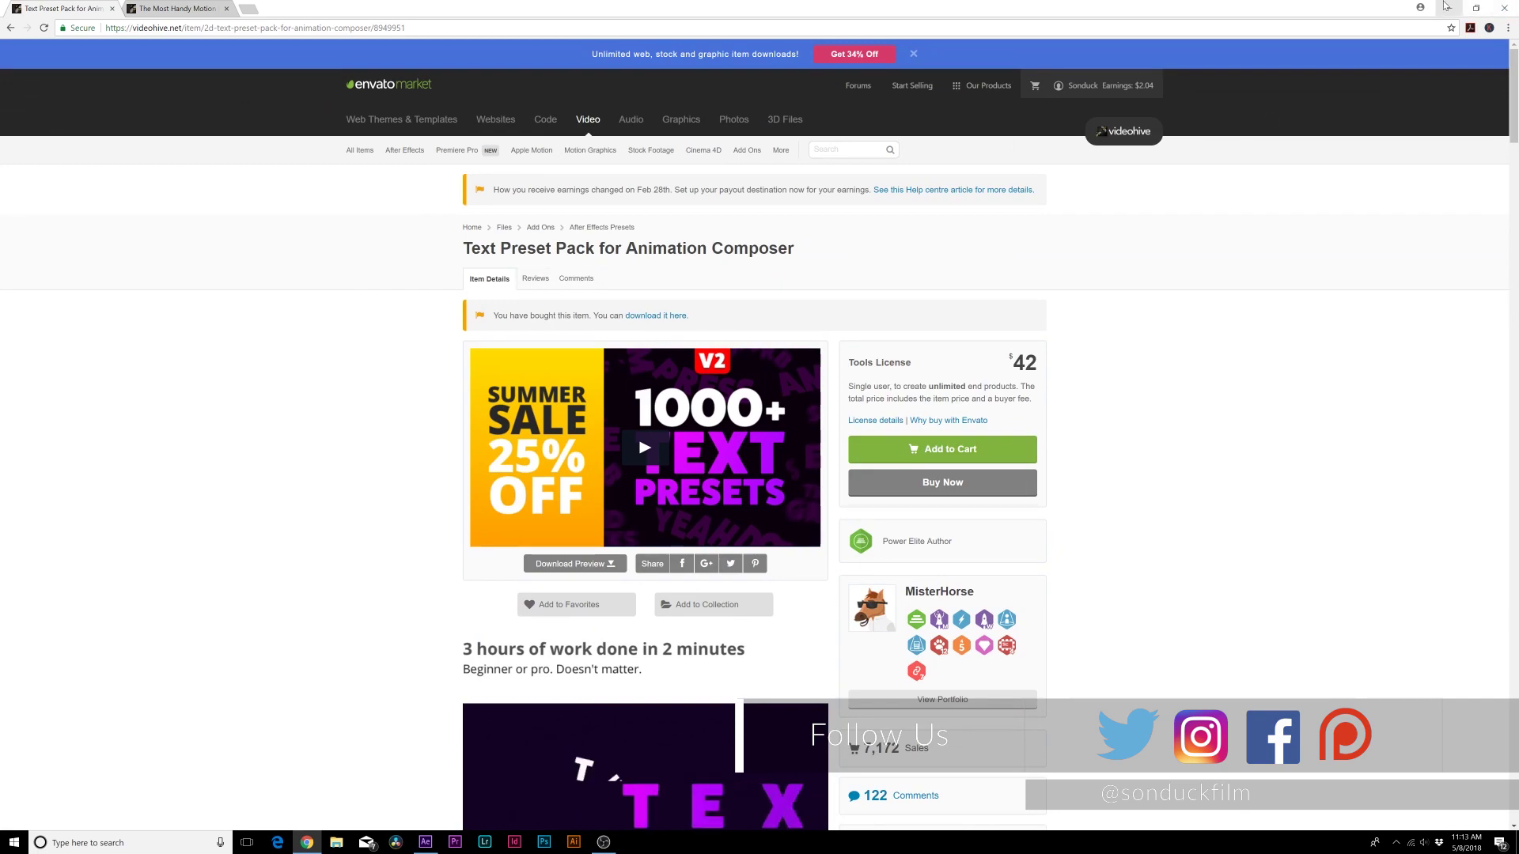
click(1449, 8)
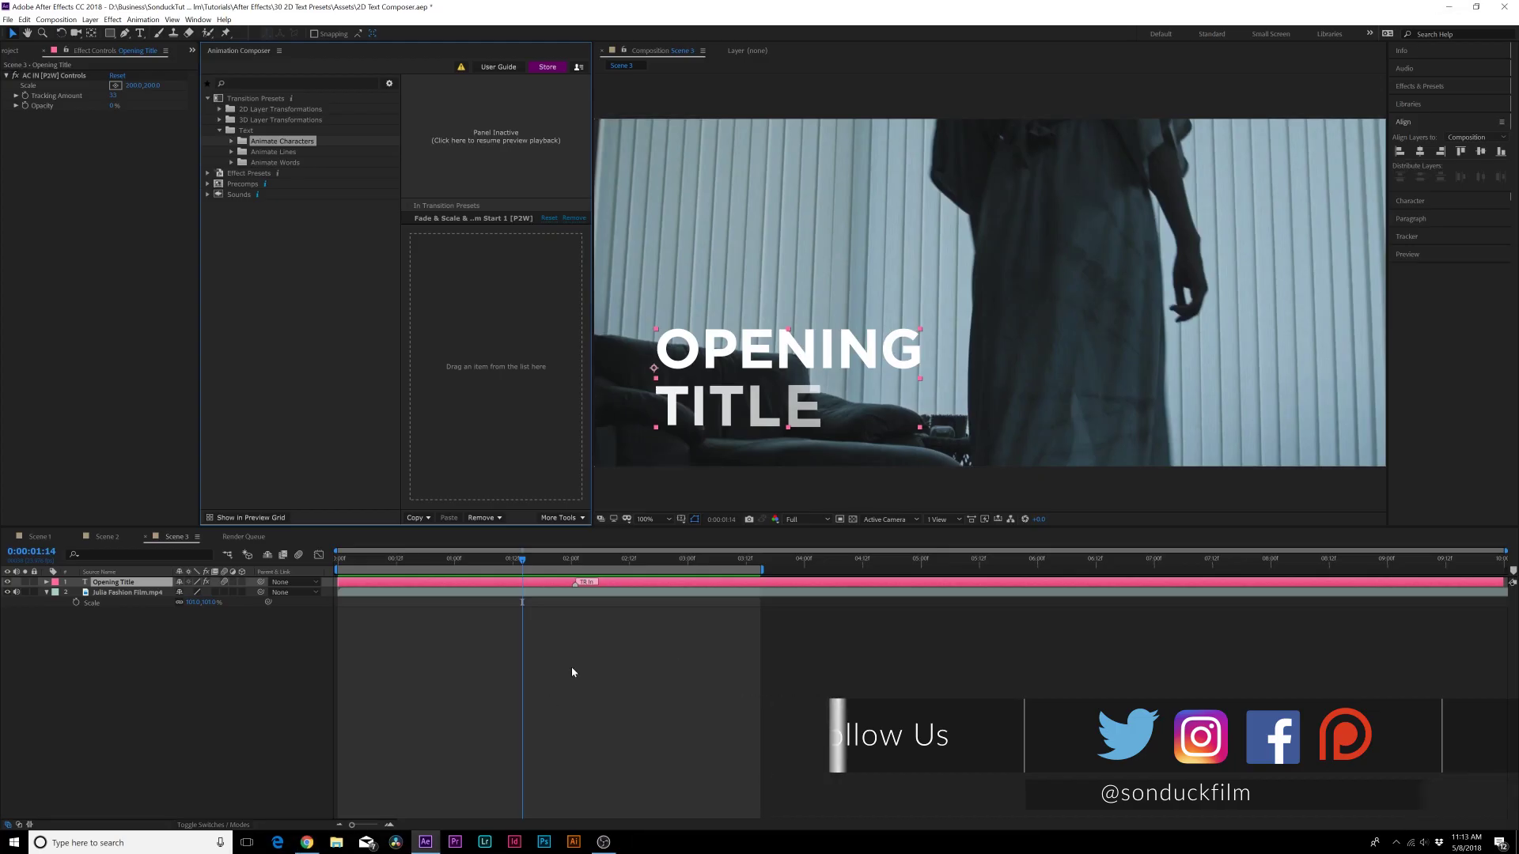